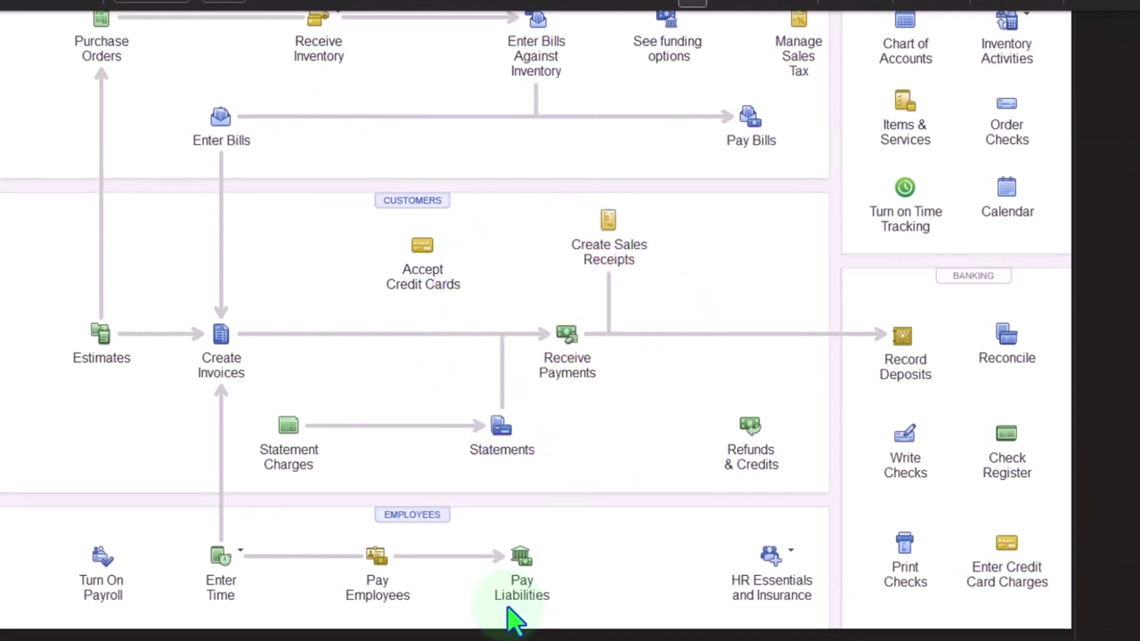
Step: Switch from the accounting flowchart notes to Xero and look through the organization options for Get Great Guitars
click(1112, 273)
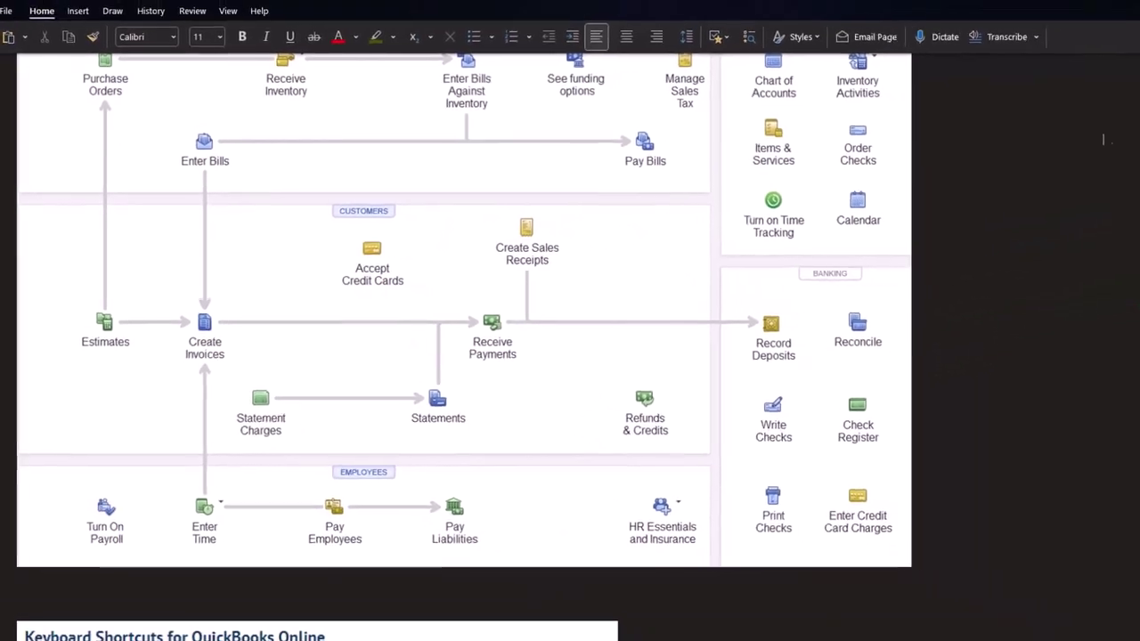
click(1089, 21)
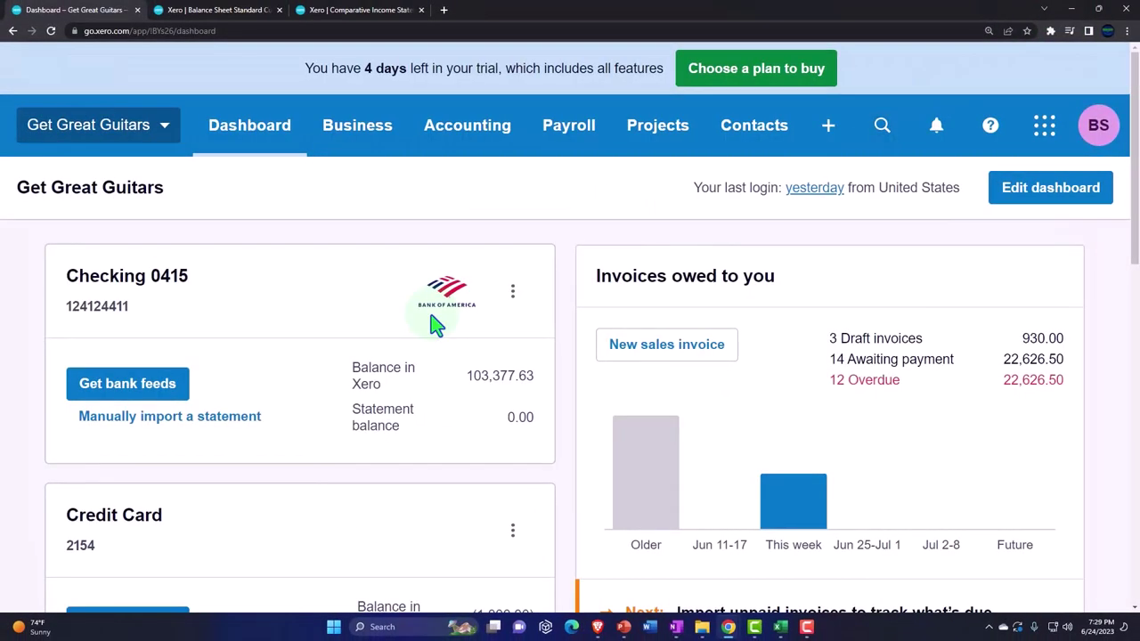
click(165, 138)
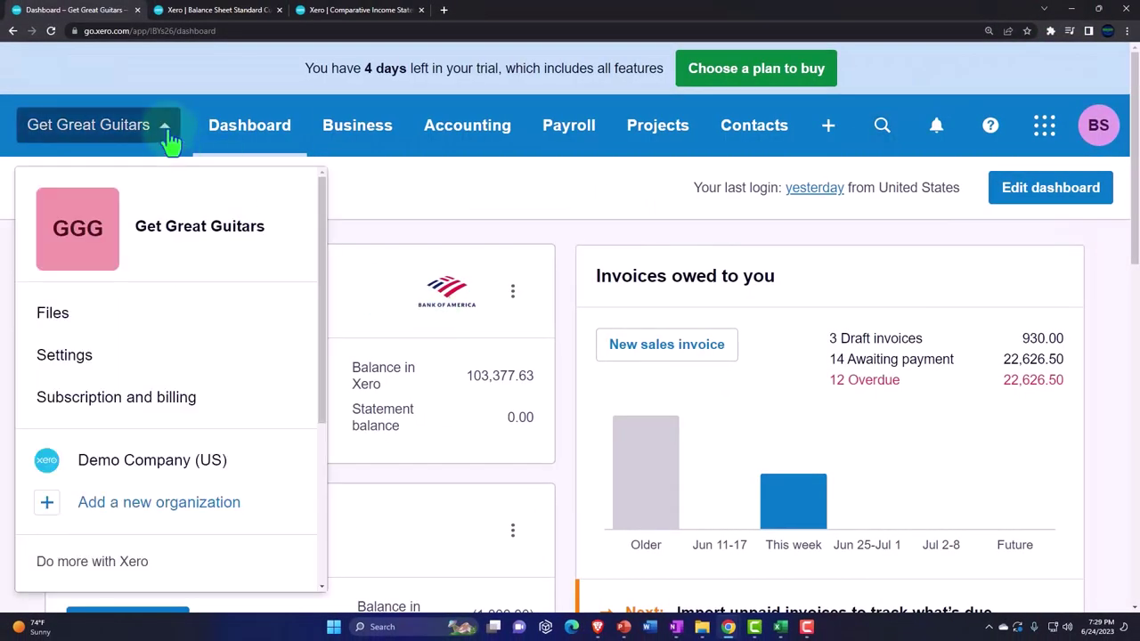
scroll(165, 262, down, 2)
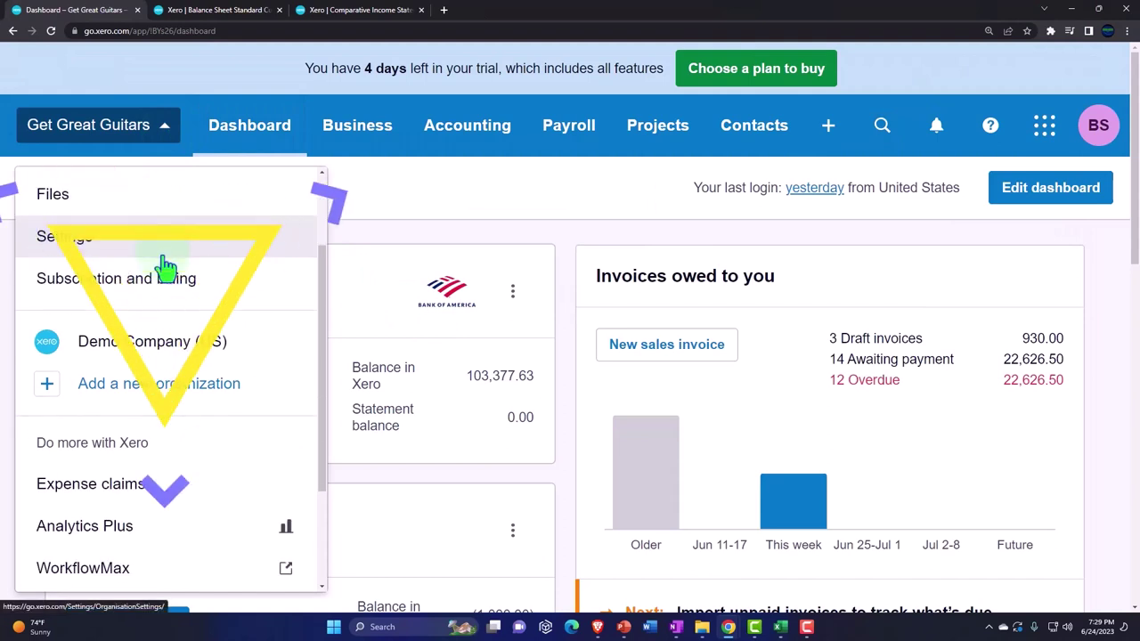
click(154, 139)
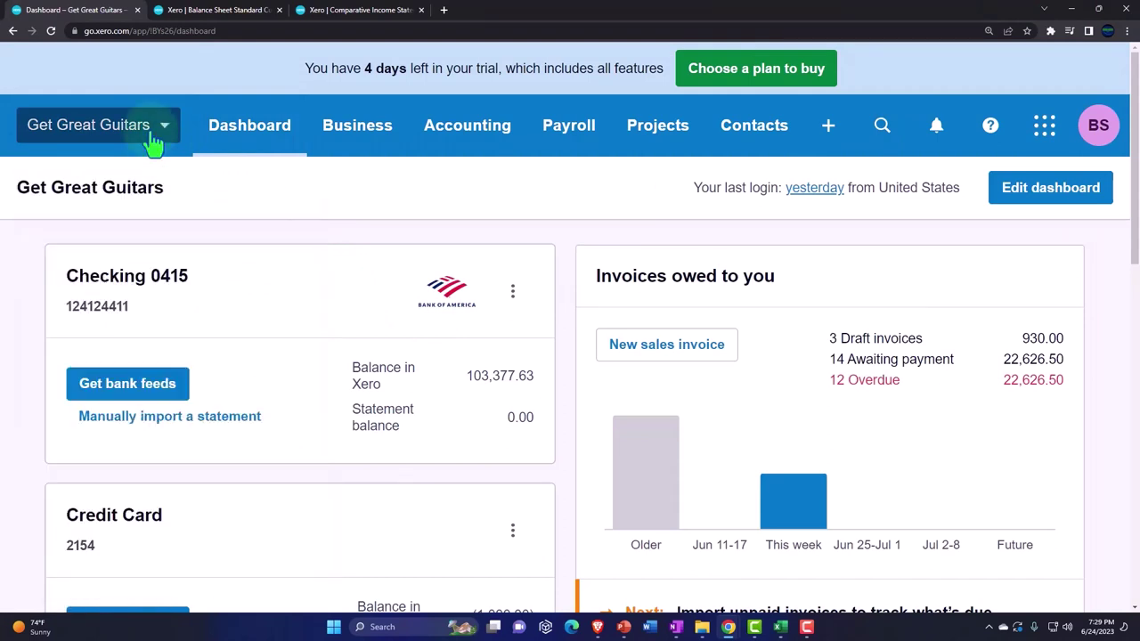
Step: View the Payroll options available for the company in Xero
click(574, 153)
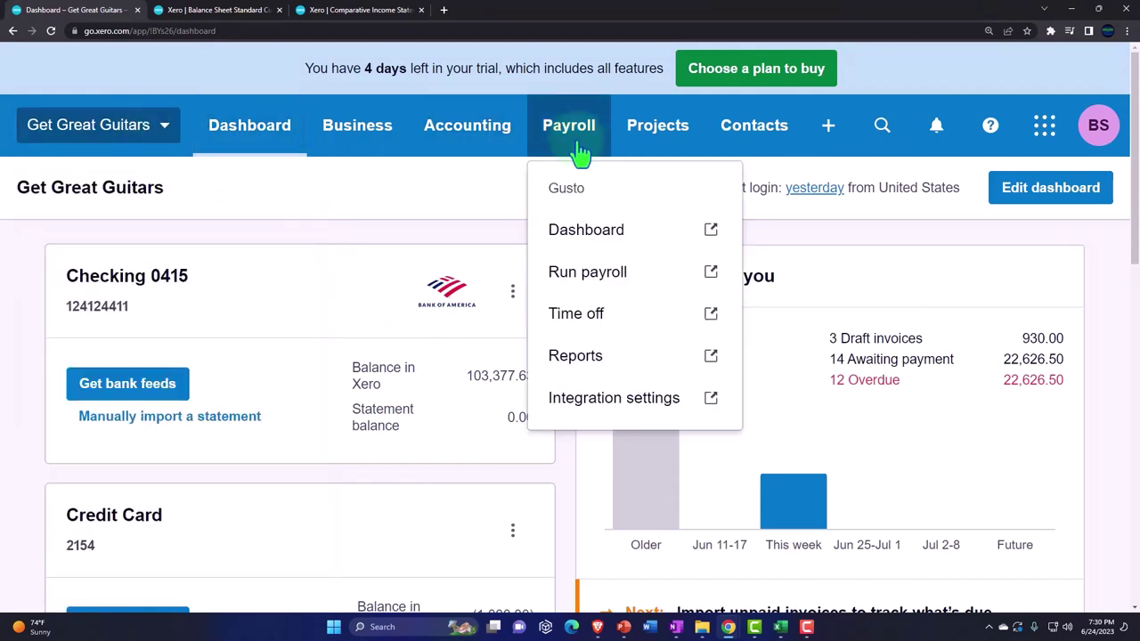
click(580, 153)
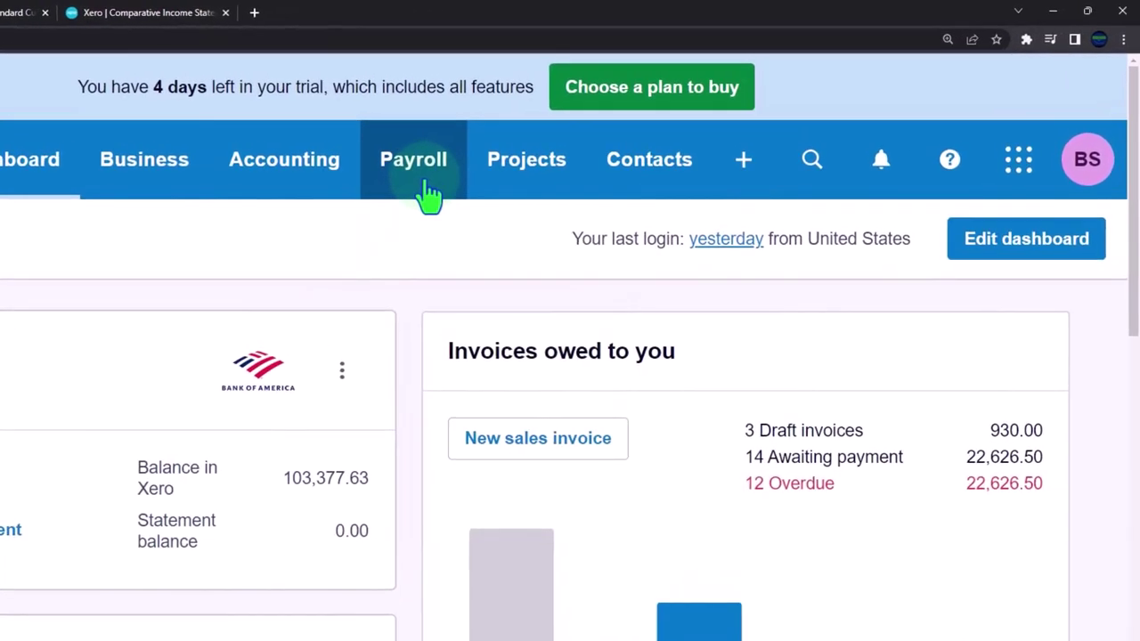
key(ctrl+minus)
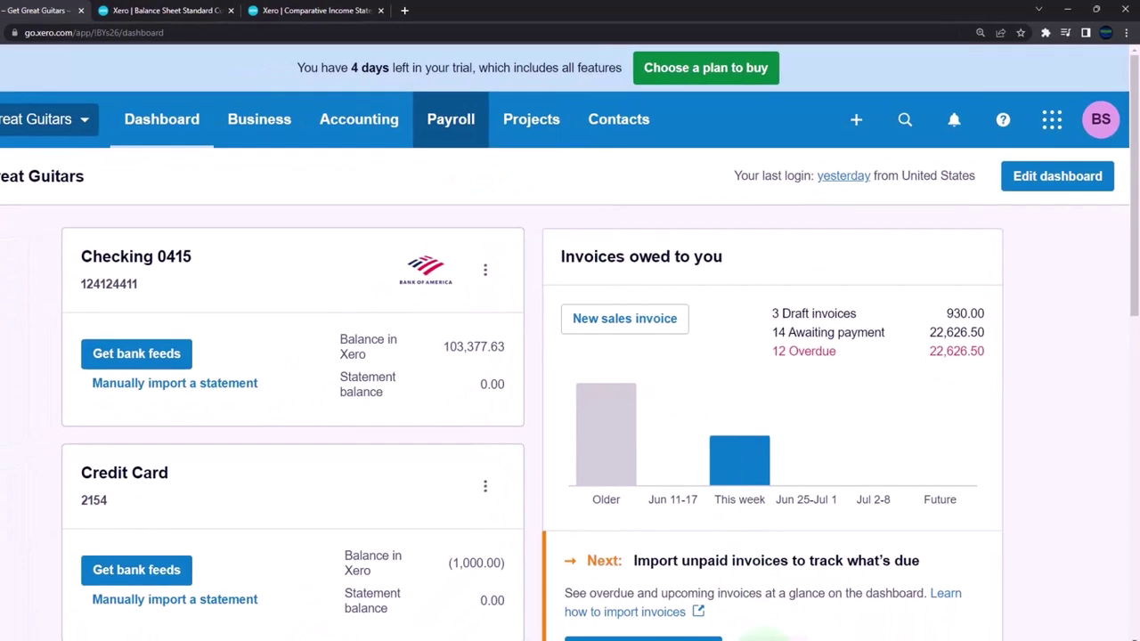
Step: Switch to the Excel payroll workbook, duplicate the Jan sheet after itself and rename the copy Feb
click(771, 637)
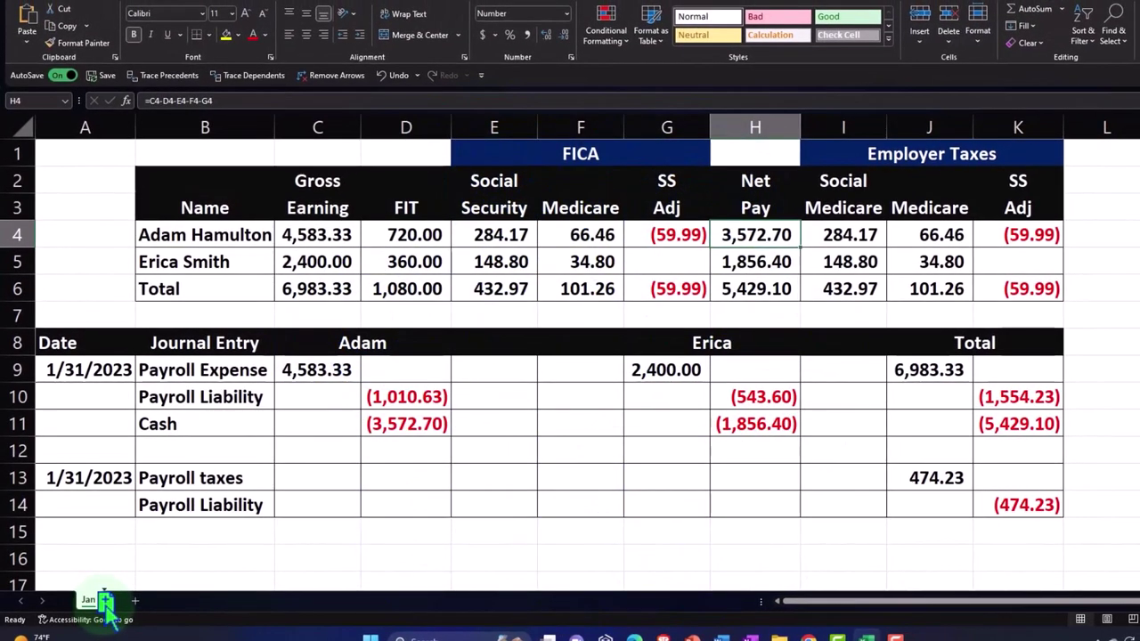
drag(105, 606, 111, 606)
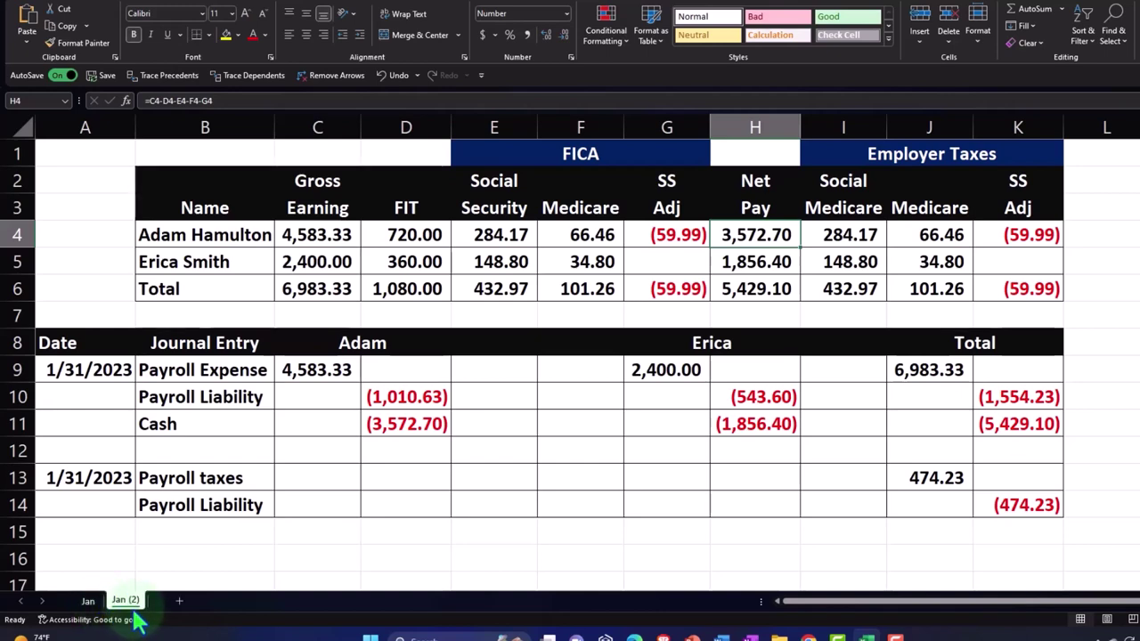
double_click(126, 602)
text(Fe)
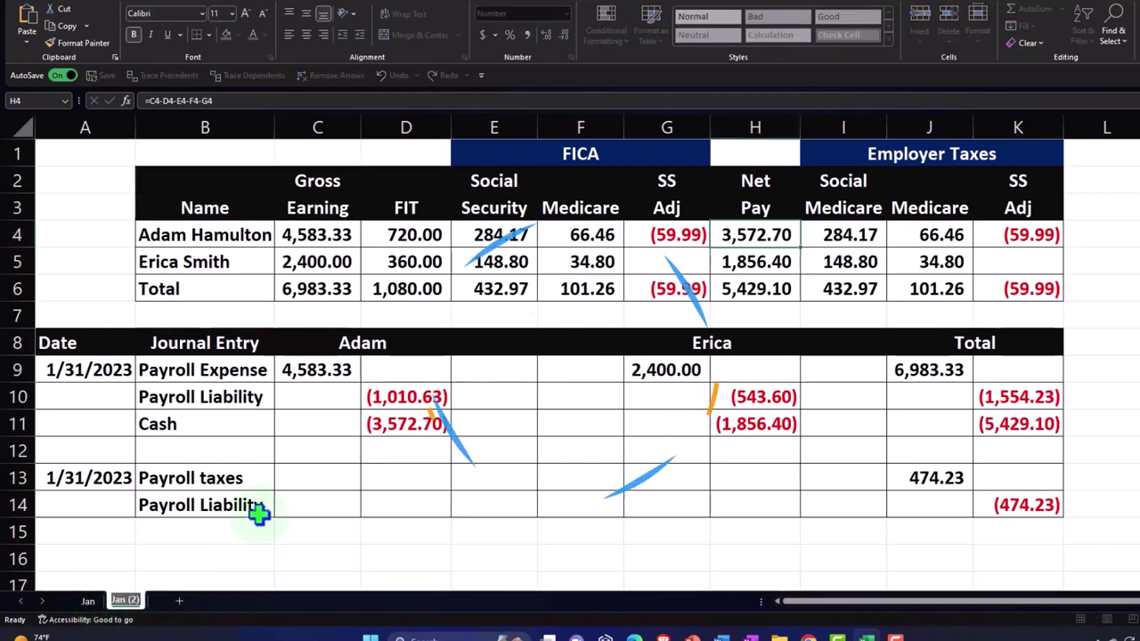
text(b)
click(454, 386)
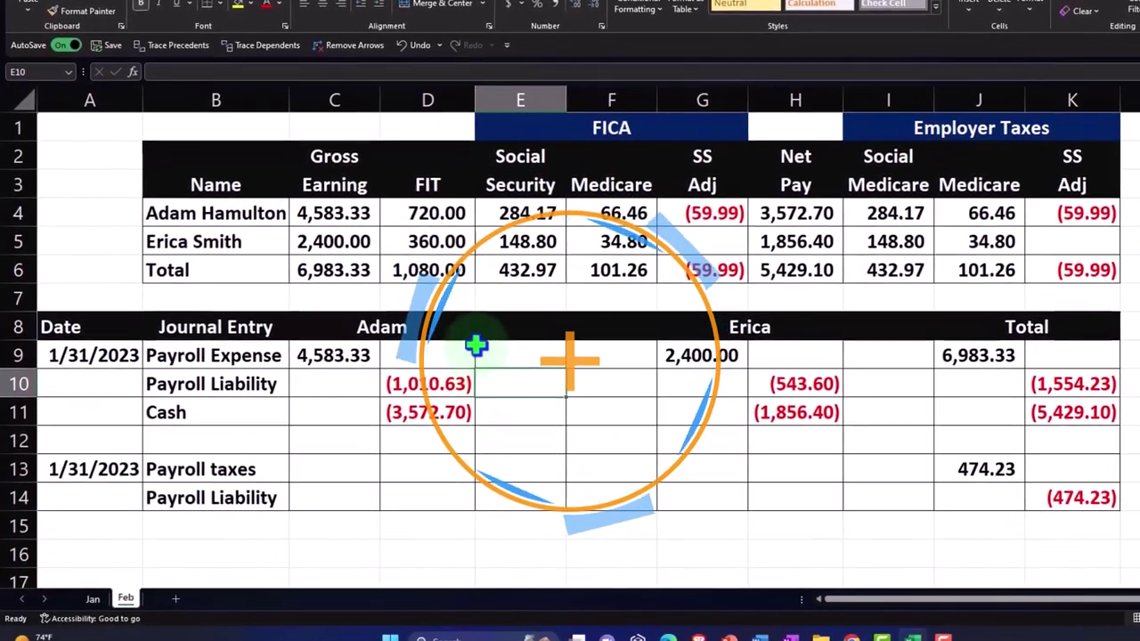
Step: Set the first employee's FIT withholding in D4 of the Feb sheet to 700
click(343, 218)
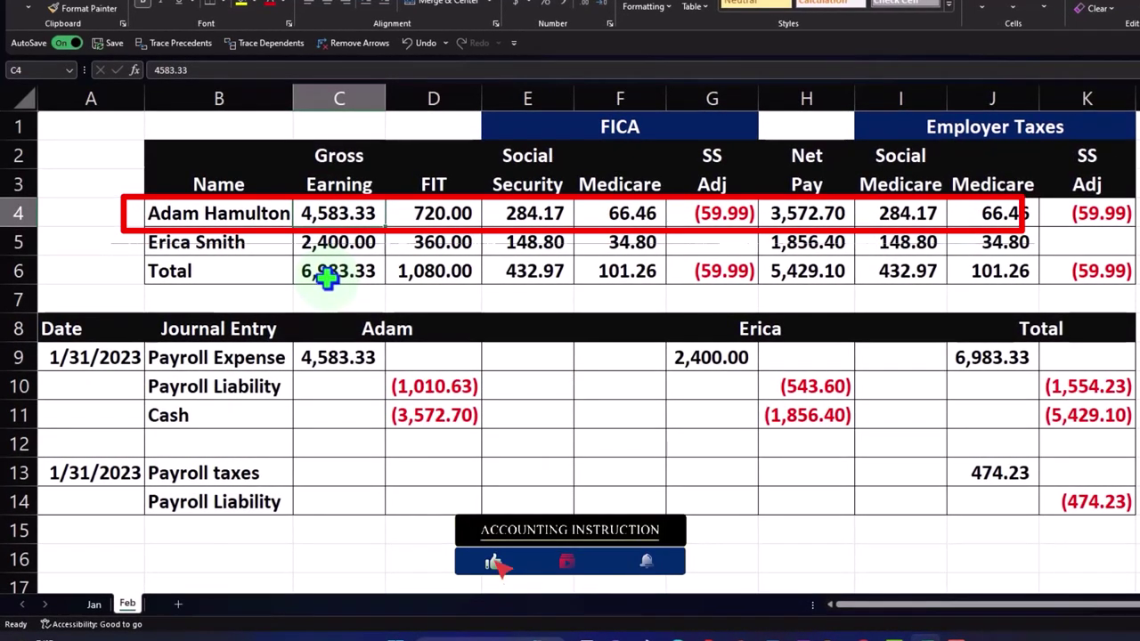
key(Right)
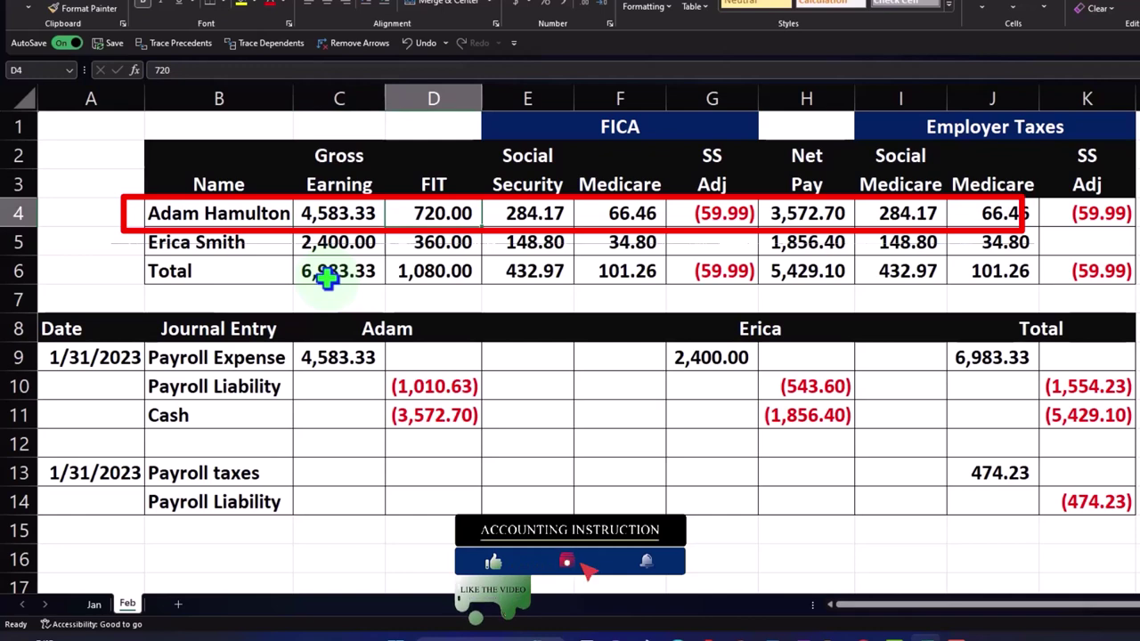
text(700)
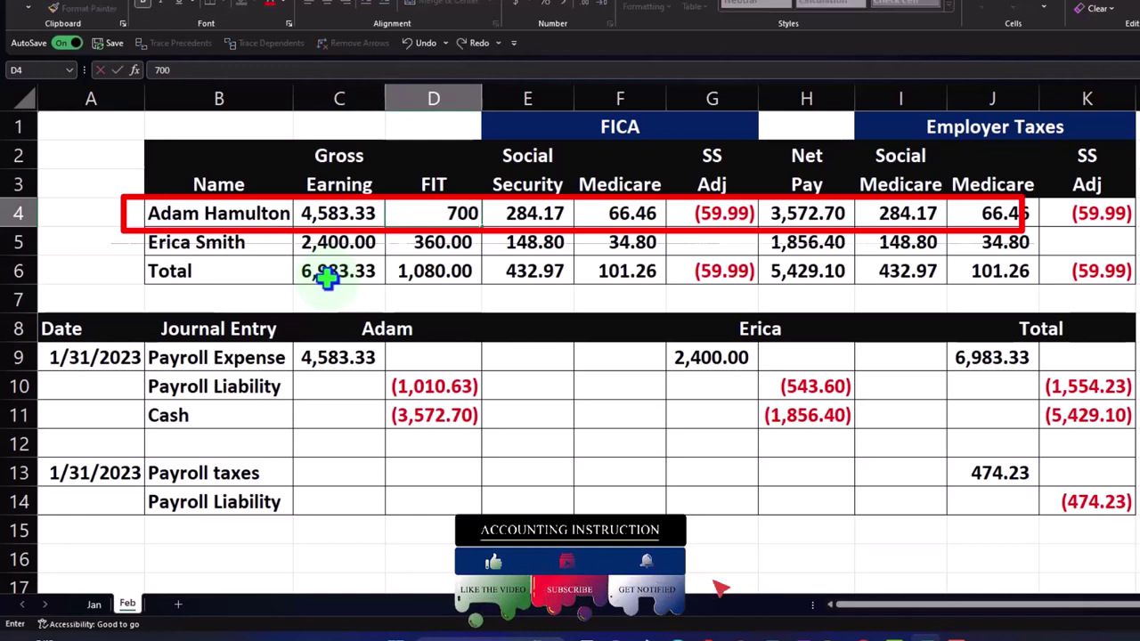
key(Right)
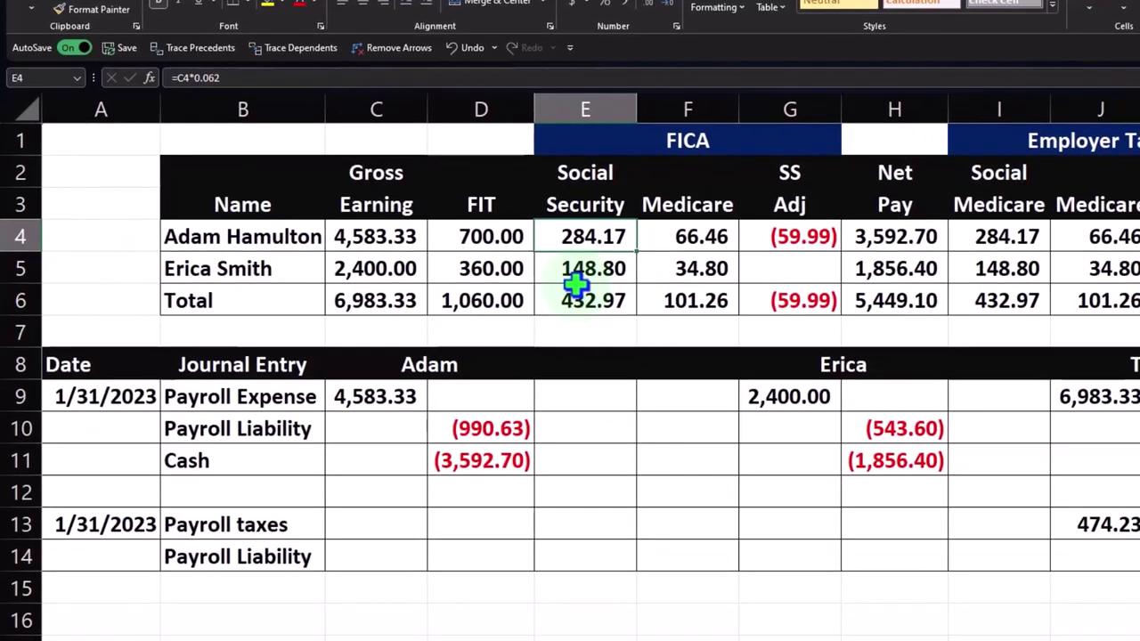
Step: Examine the first employee's Social Security and Medicare formulas in E4 and F4
double_click(572, 231)
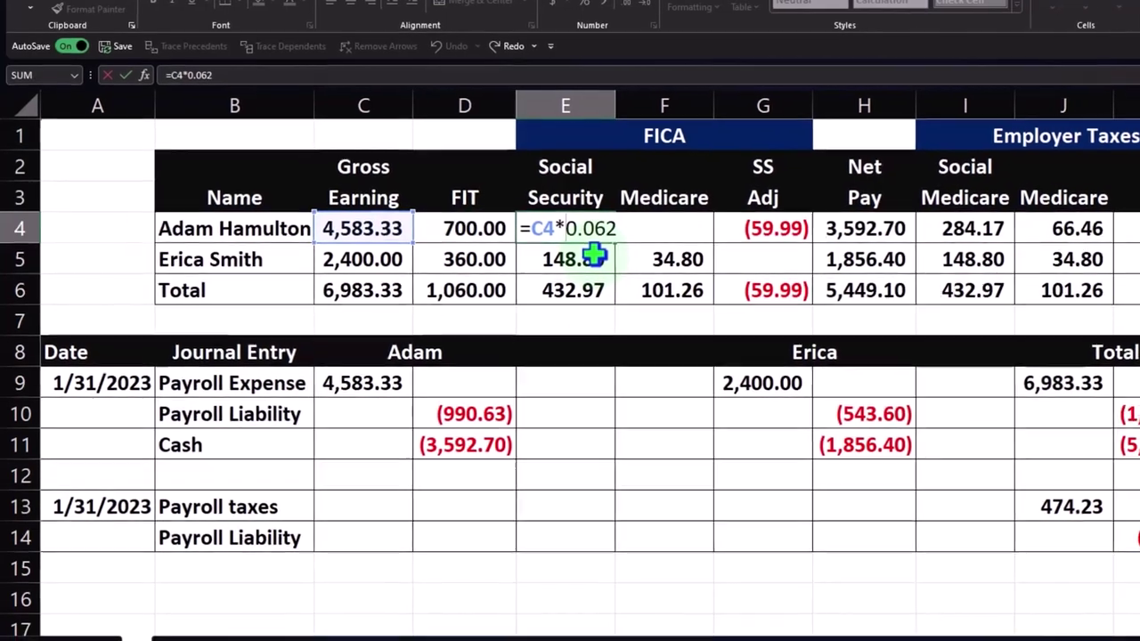
key(Return)
key(Left)
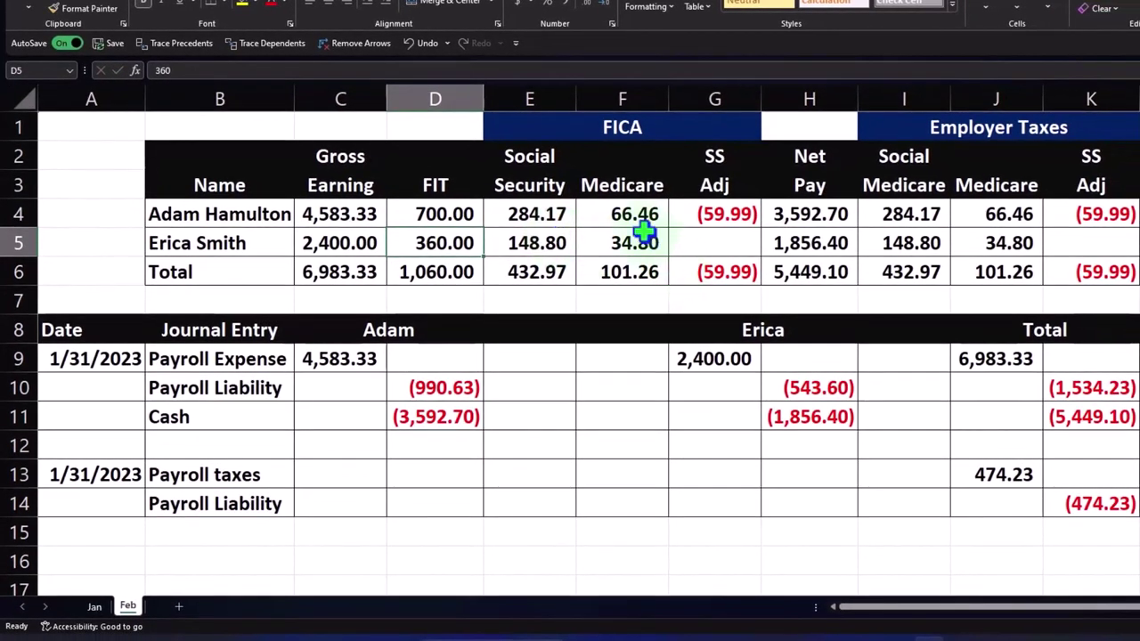
double_click(634, 216)
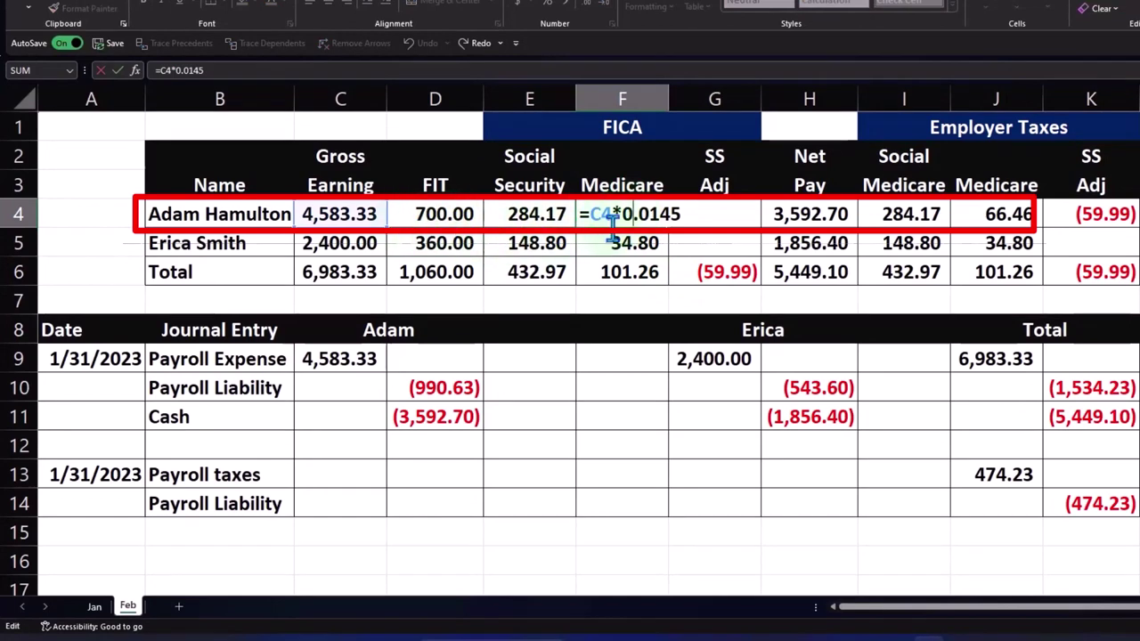
key(Return)
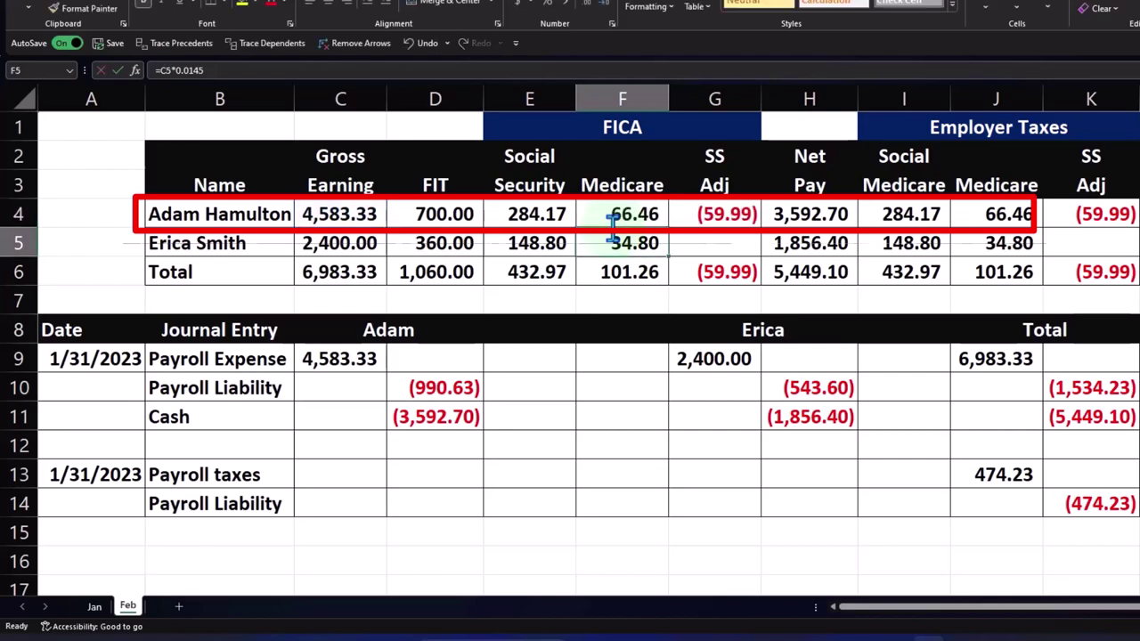
Step: Clear the FICA SS Adj amounts for the first employee in G4 and the total in G6
key(Up)
key(Right)
key(Delete)
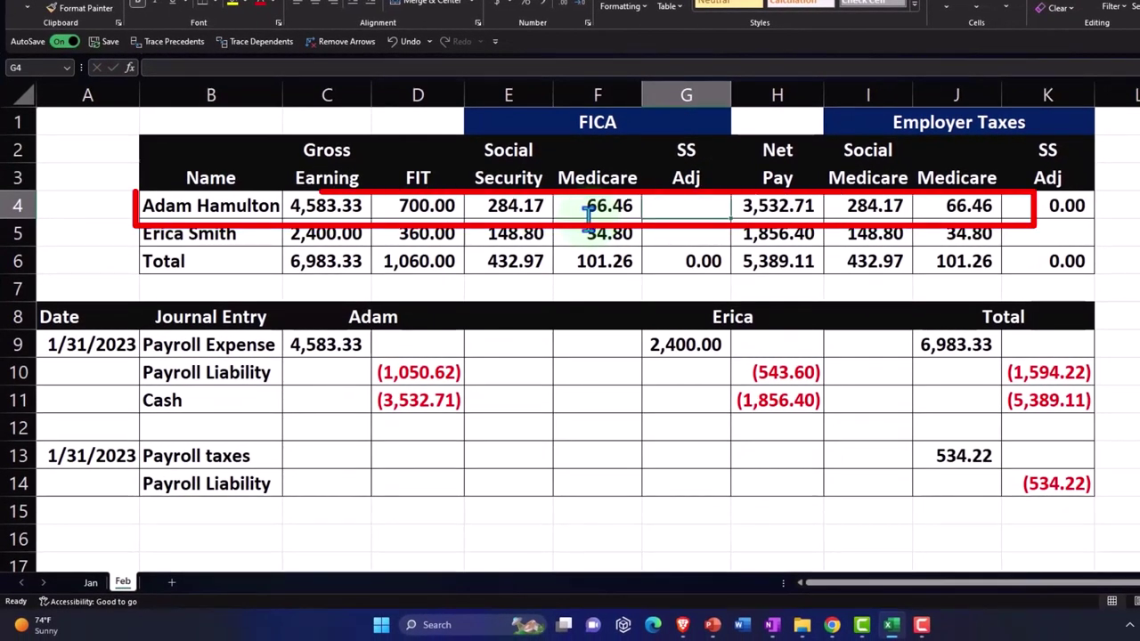
key(Down)
key(Down)
key(Delete)
Step: Examine the first employee's net pay formula in H4
key(Up)
key(Right)
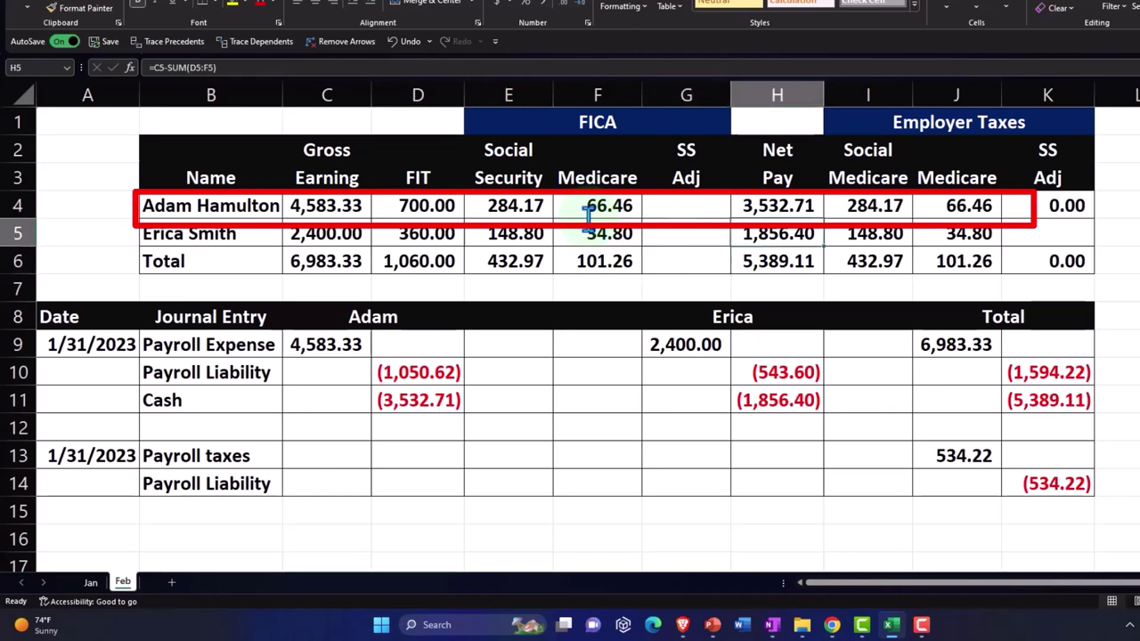
key(Up)
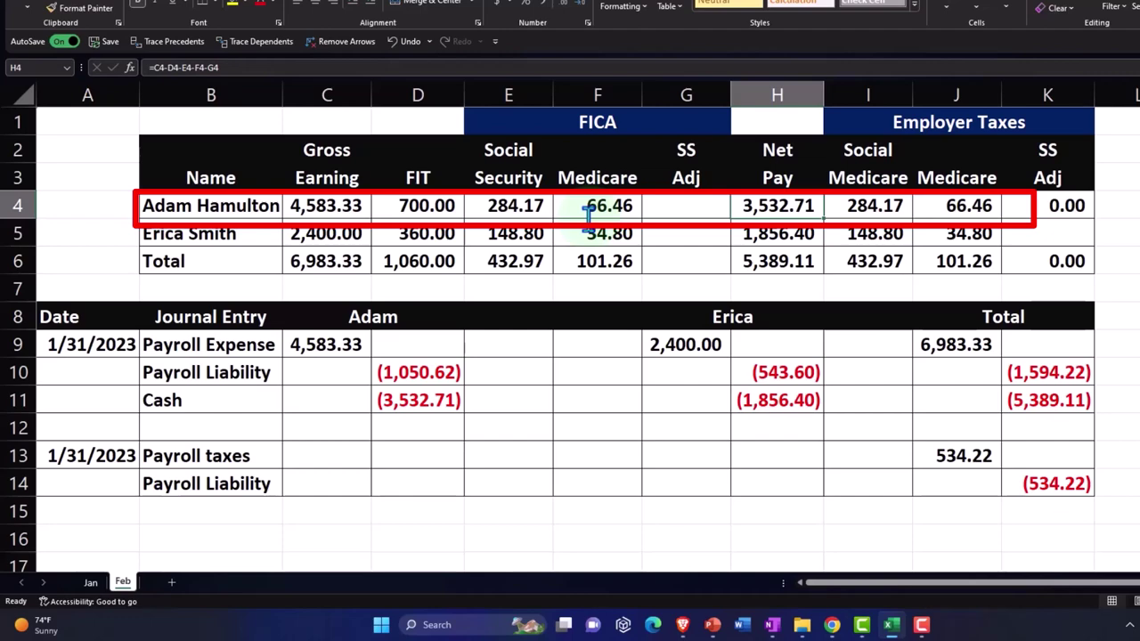
double_click(797, 206)
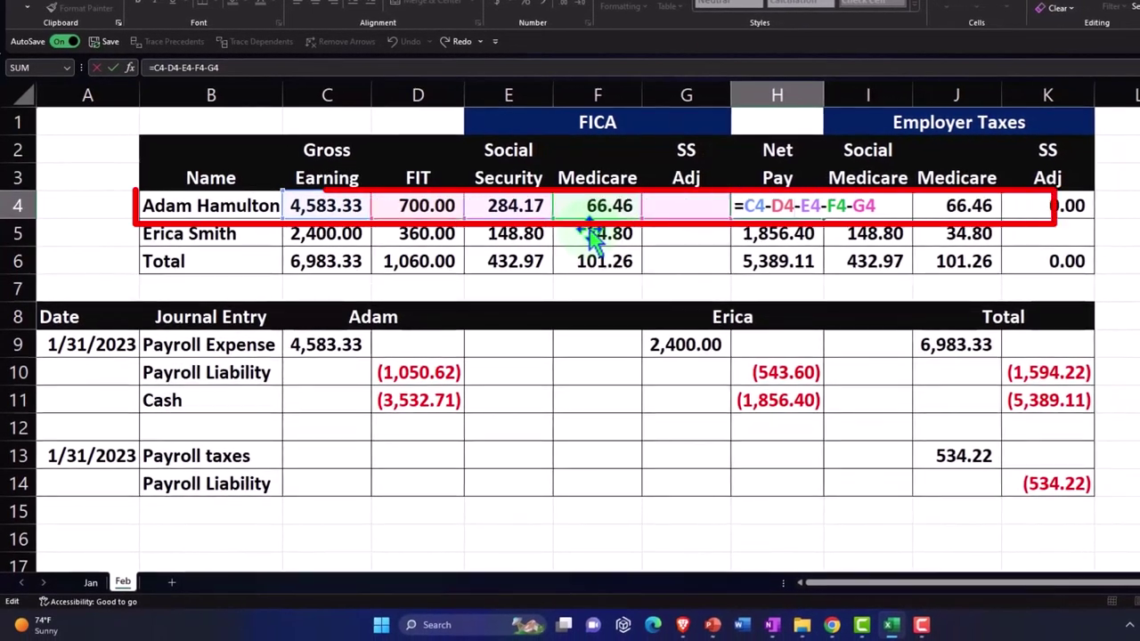
key(Return)
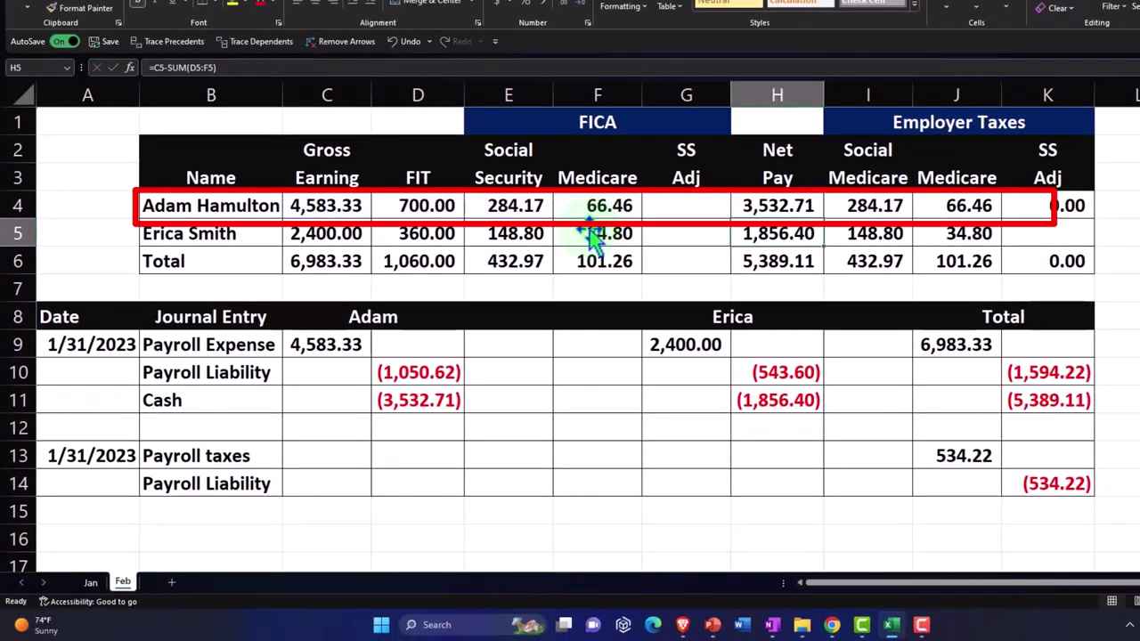
Step: Check the first employee's employer tax formulas in I4 and J4, and clear the employer SS Adj cells K4:K6
key(Right)
key(Up)
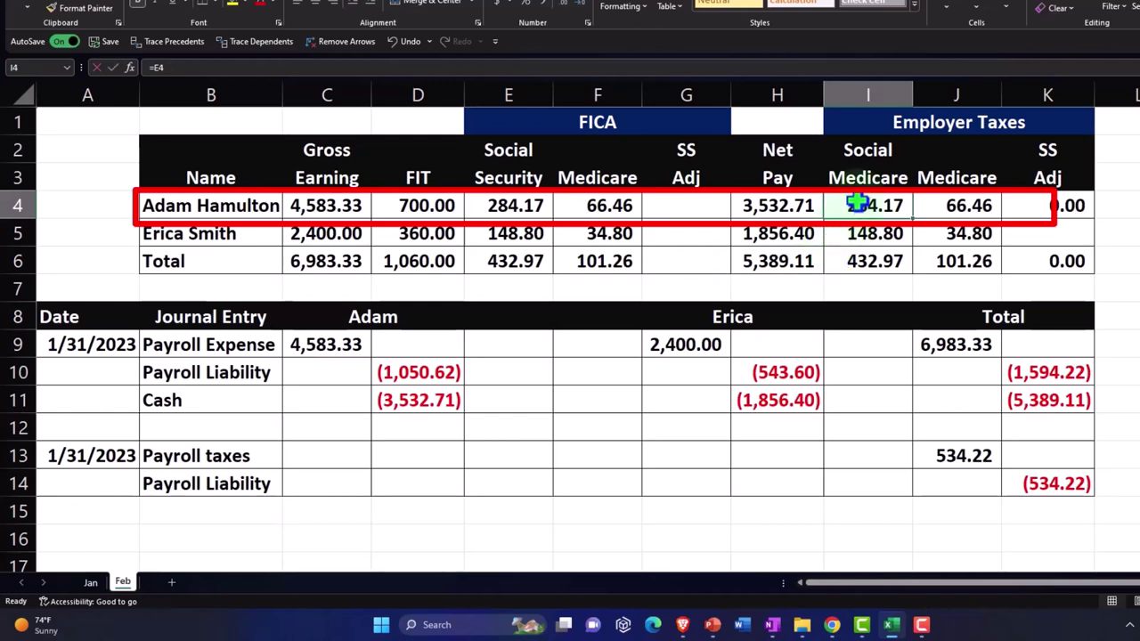
double_click(857, 205)
key(Return)
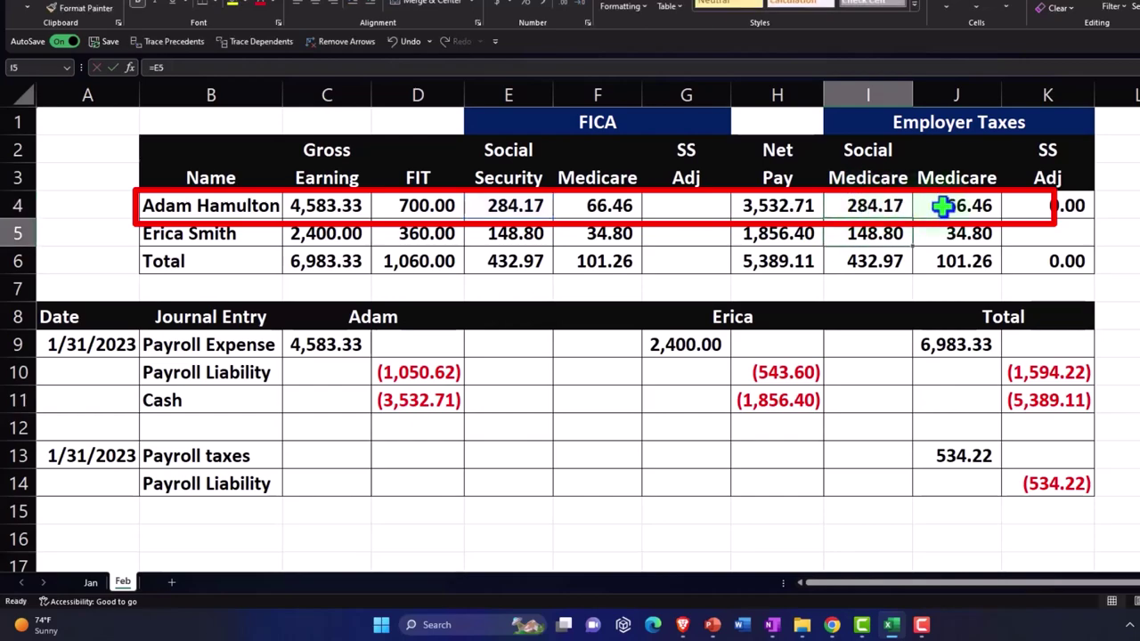
double_click(948, 204)
key(Return)
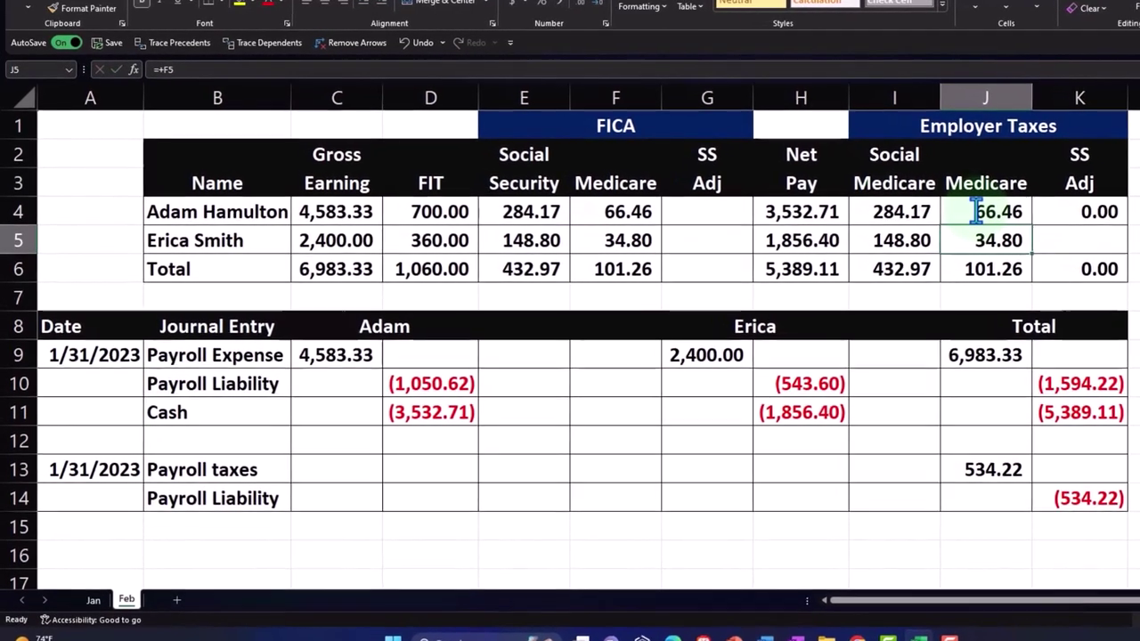
drag(1079, 211, 1081, 268)
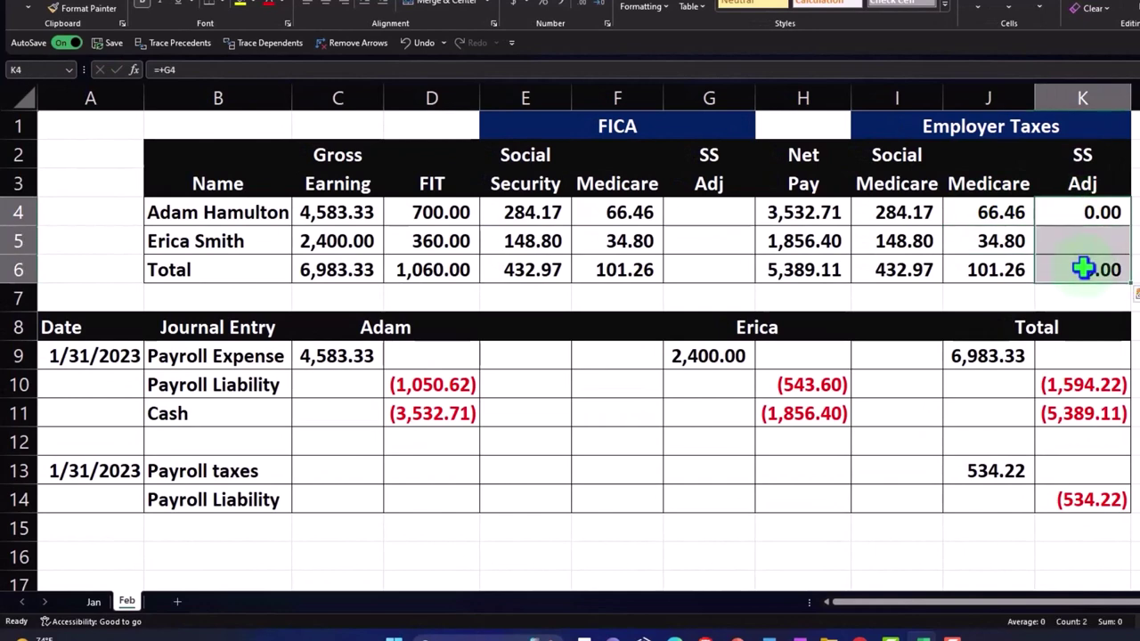
key(Delete)
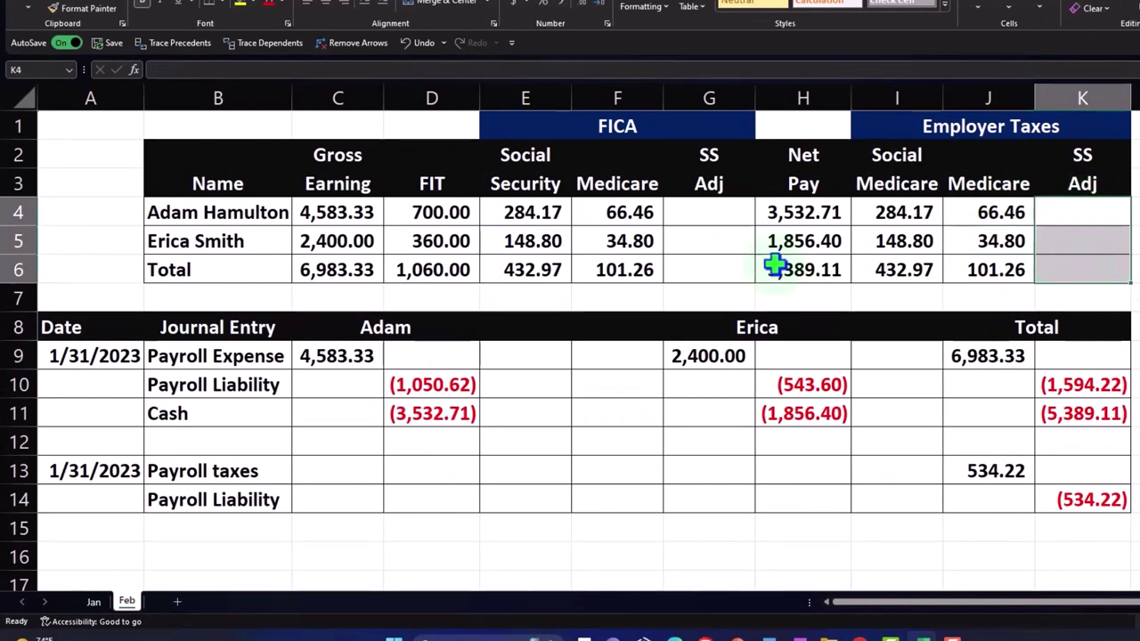
Step: Review the second employee's gross earnings, FIT and Social Security formula in C5 through E5
click(361, 246)
double_click(356, 242)
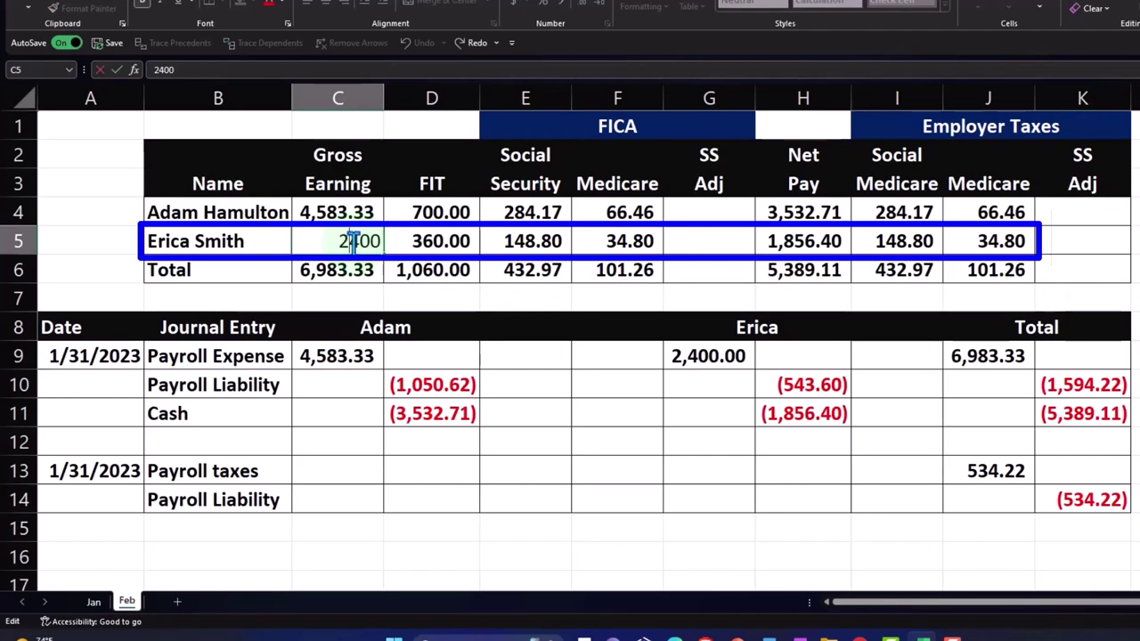
key(ctrl+Return)
key(Right)
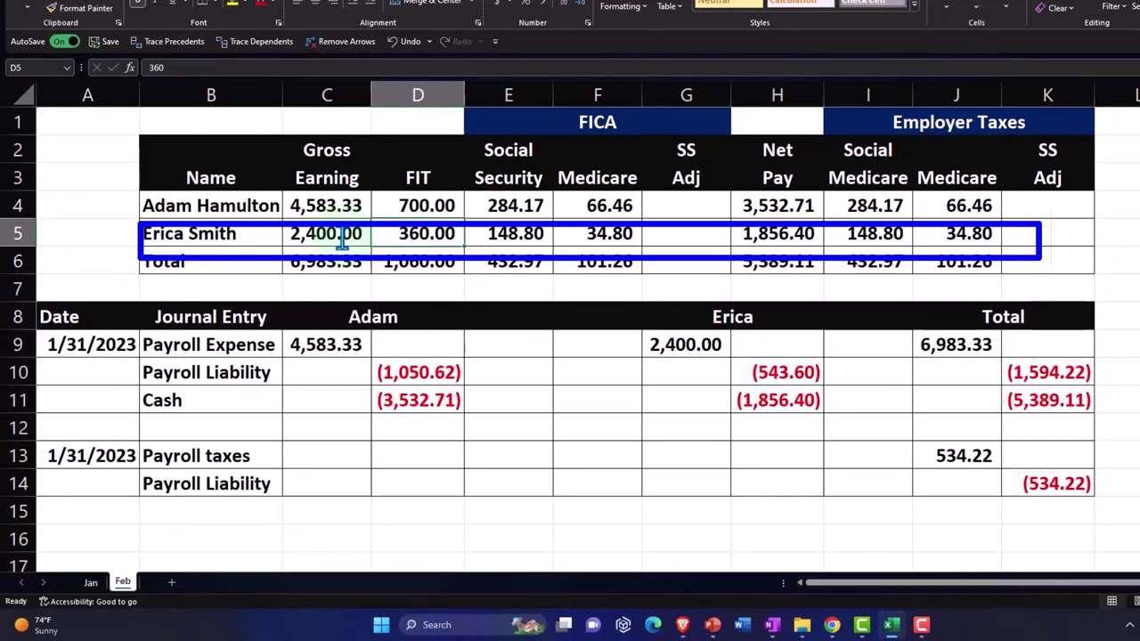
key(Right)
click(439, 235)
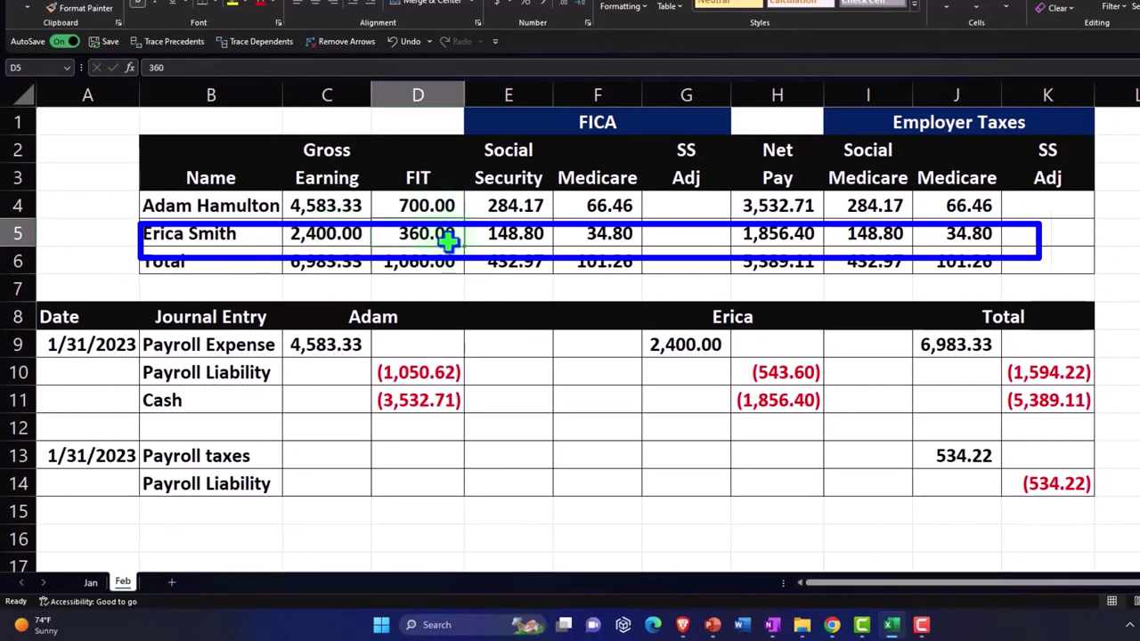
double_click(515, 233)
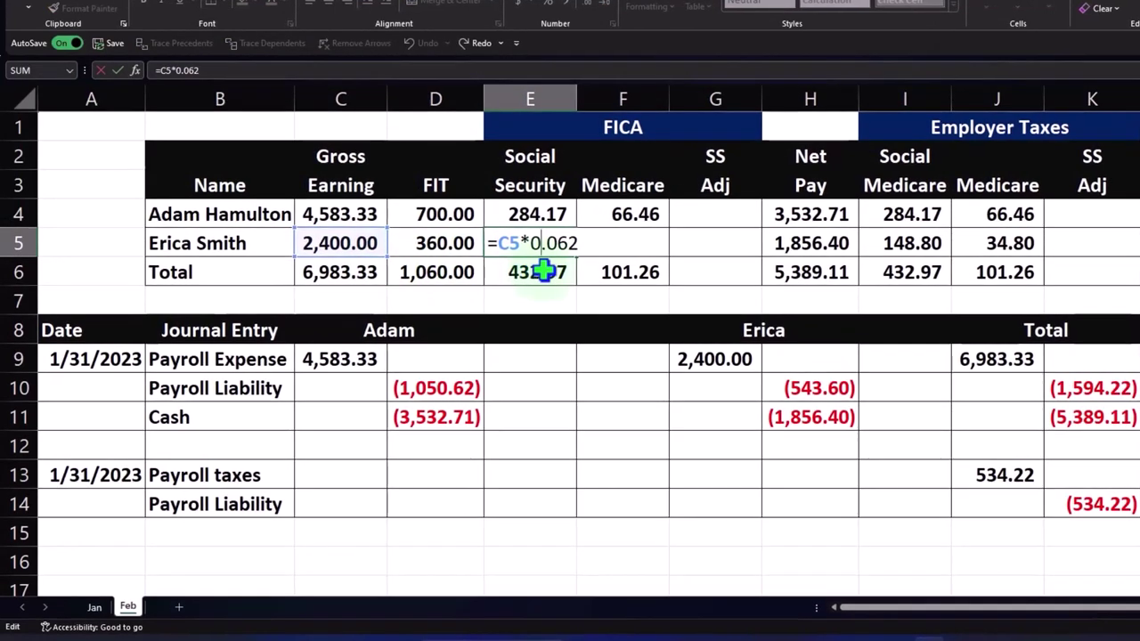
key(ctrl+Return)
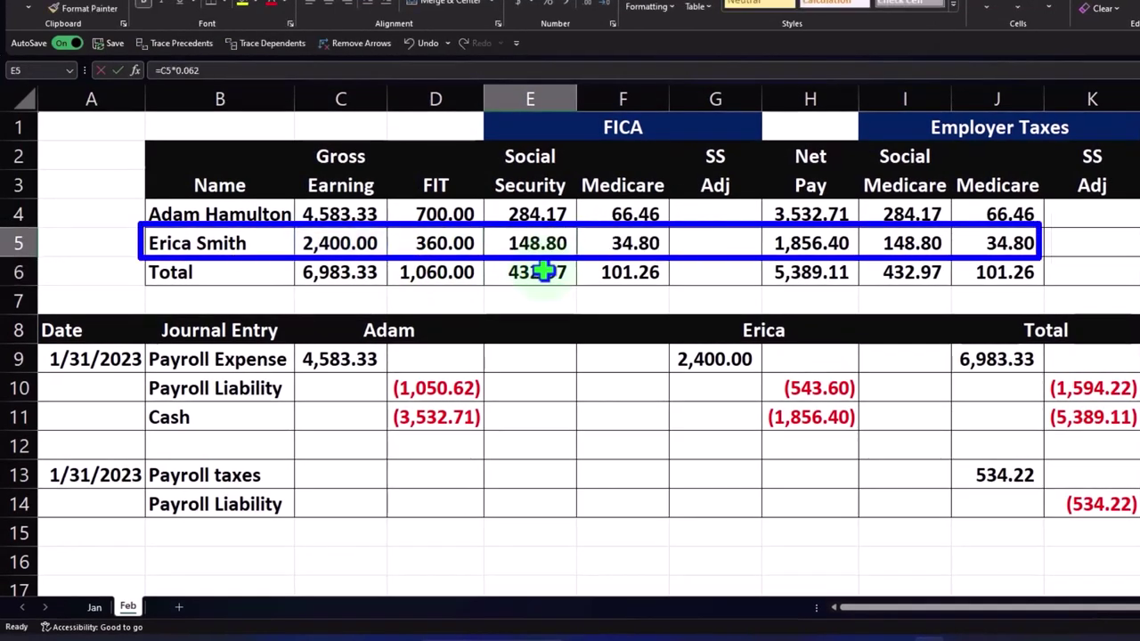
Step: Check the second employee's Medicare and net pay formulas in F5 and H5
key(Right)
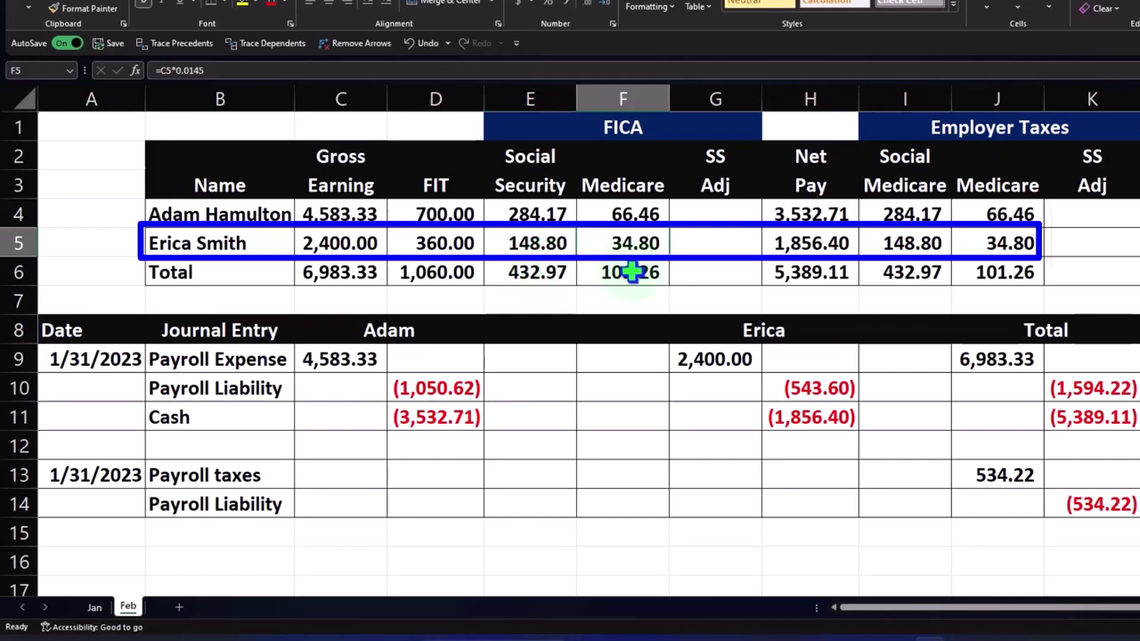
double_click(635, 242)
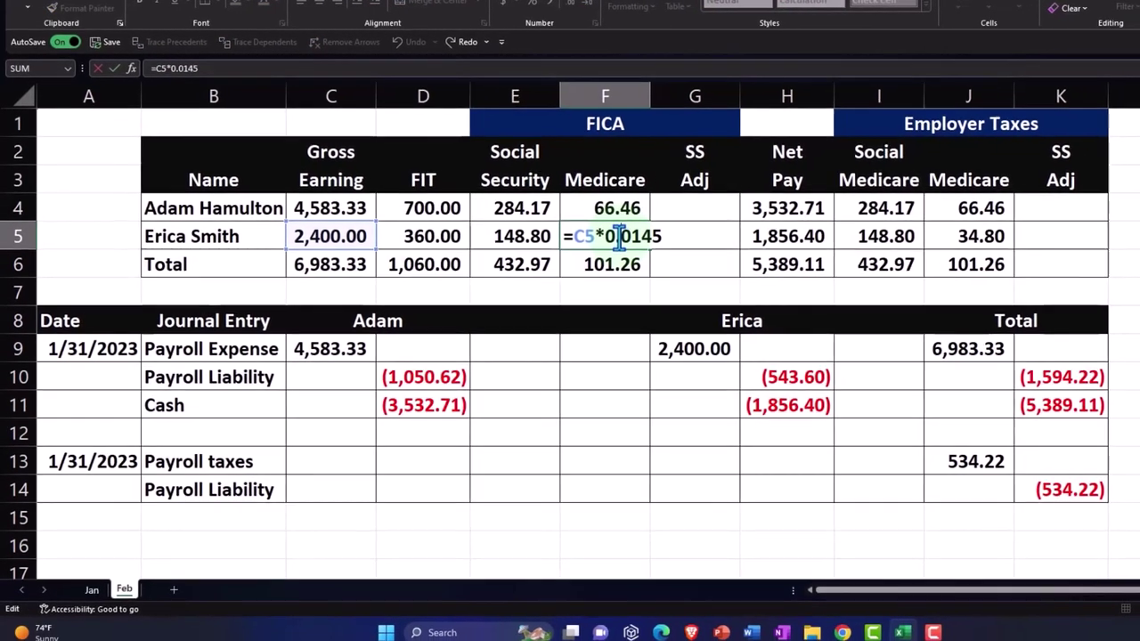
key(Return)
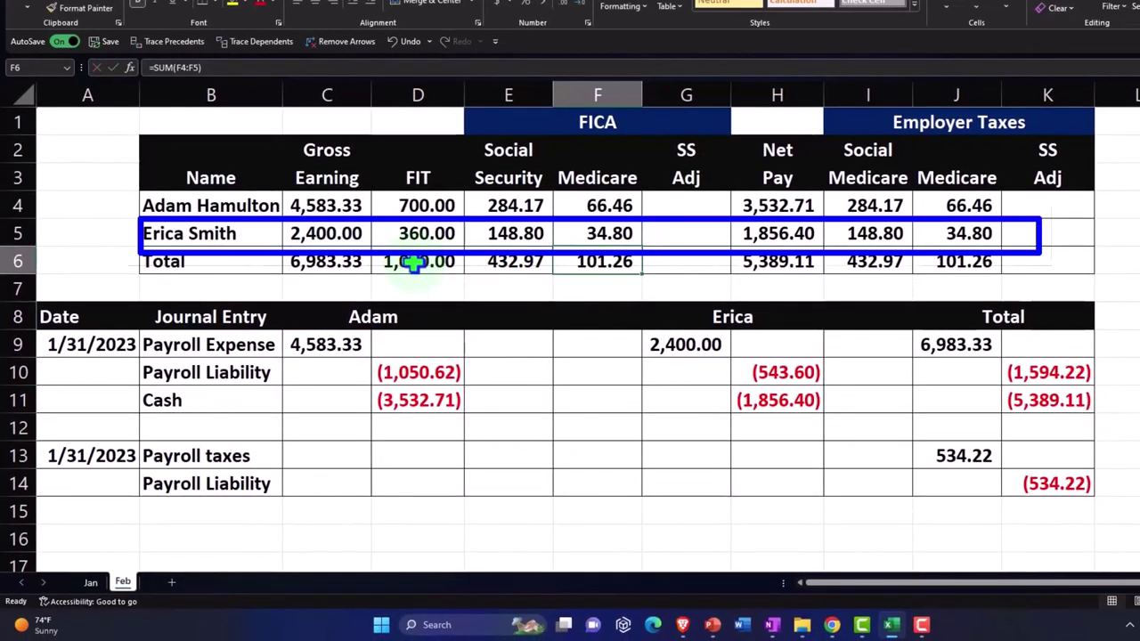
key(Up)
key(Right)
key(Right)
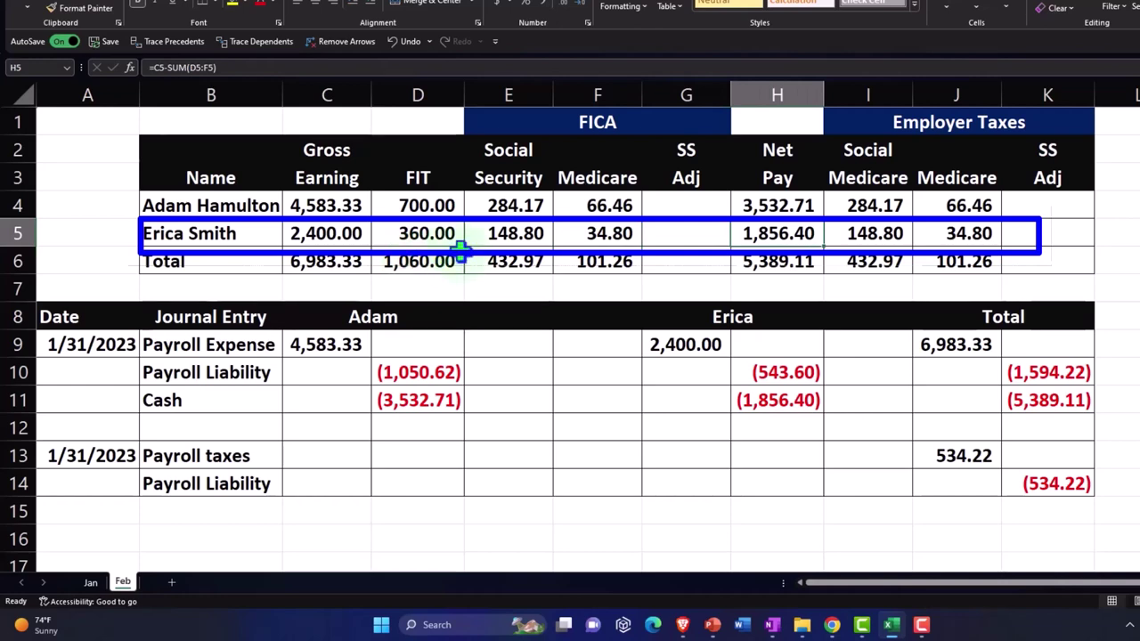
double_click(795, 233)
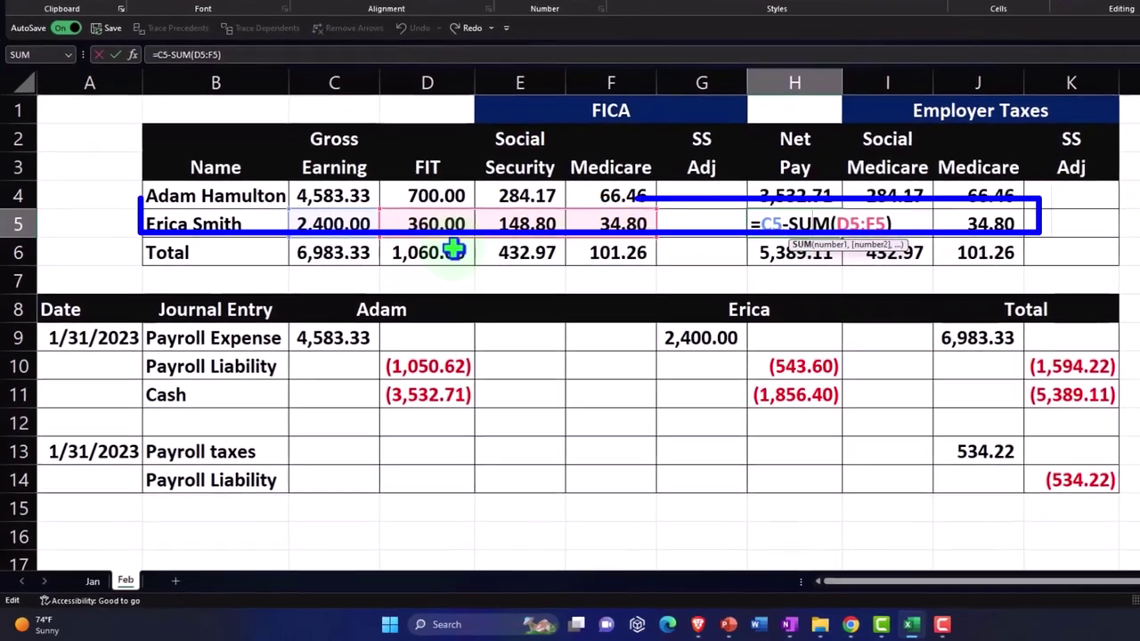
key(Return)
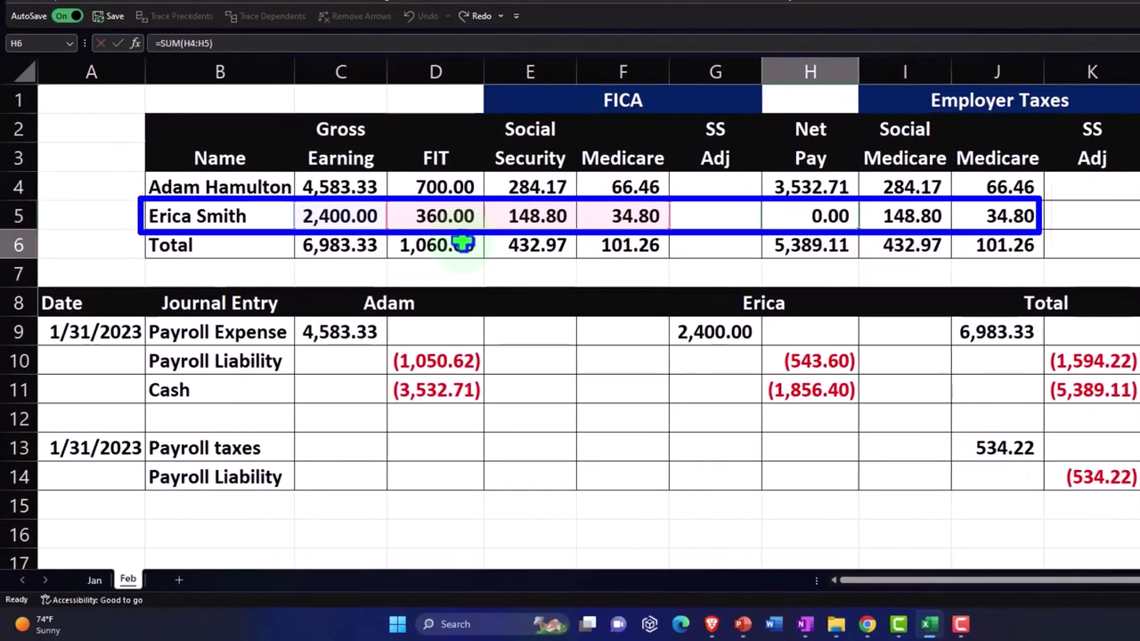
Step: Review the second employee's employer Social Security and Medicare formulas in I5 and J5
key(Right)
key(Up)
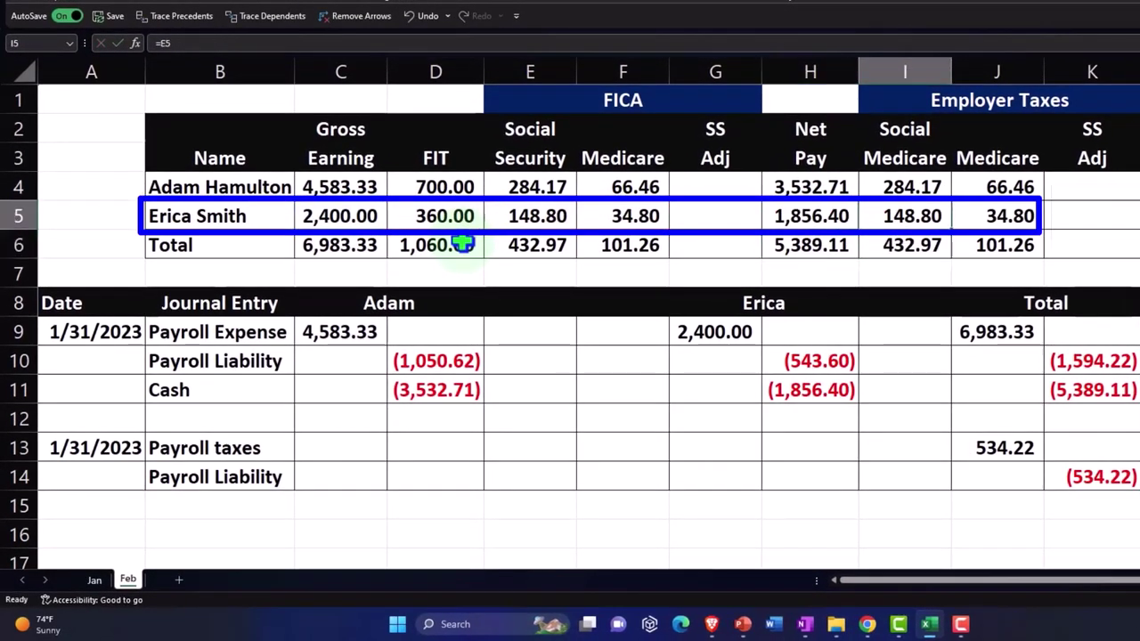
key(Right)
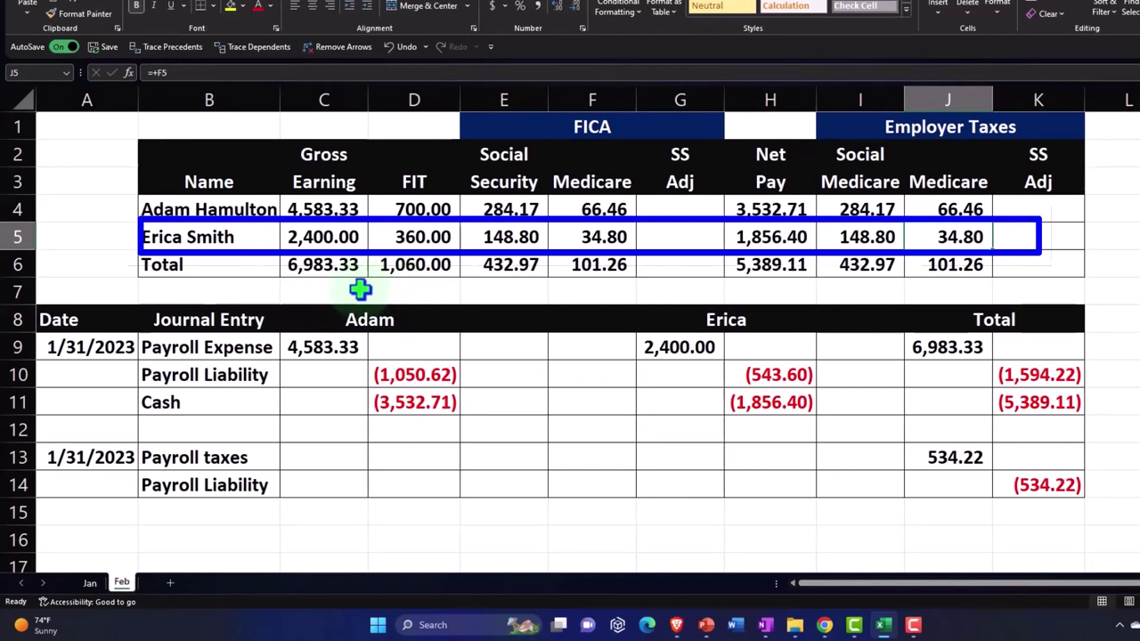
Step: Check the total row formulas for gross earnings, FIT and Social Security in C6 through E6
double_click(333, 267)
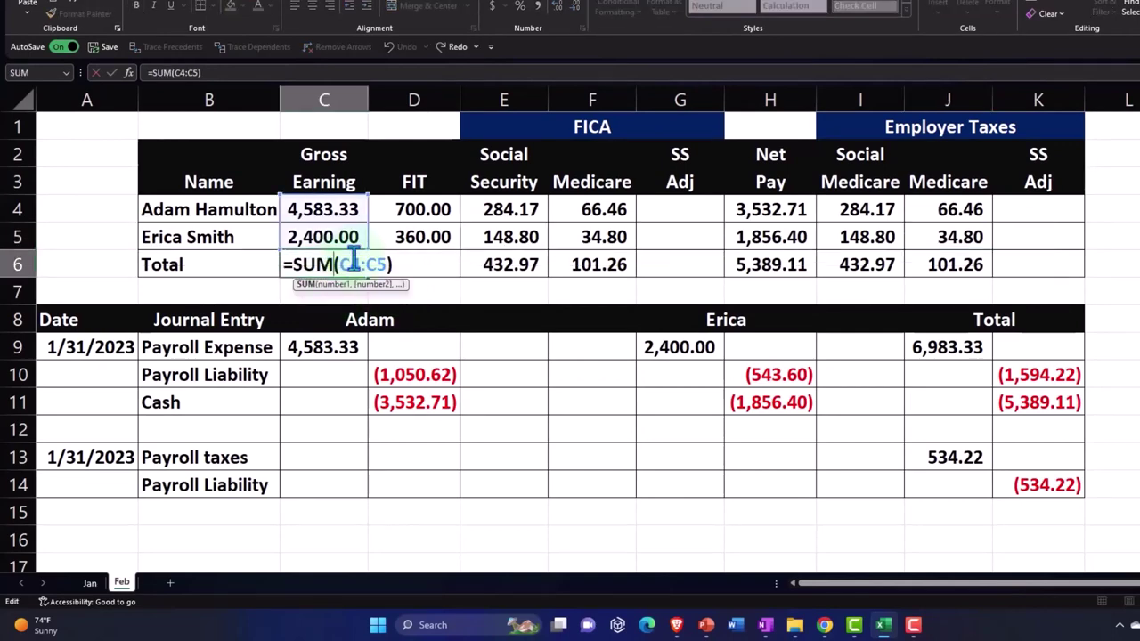
key(Return)
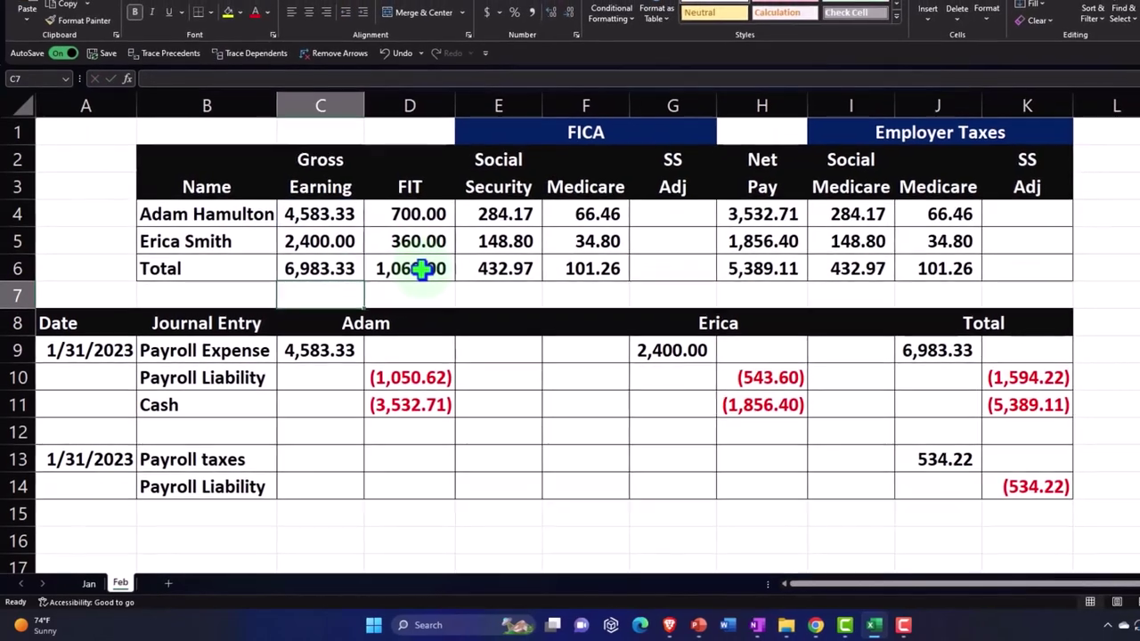
double_click(422, 265)
key(Return)
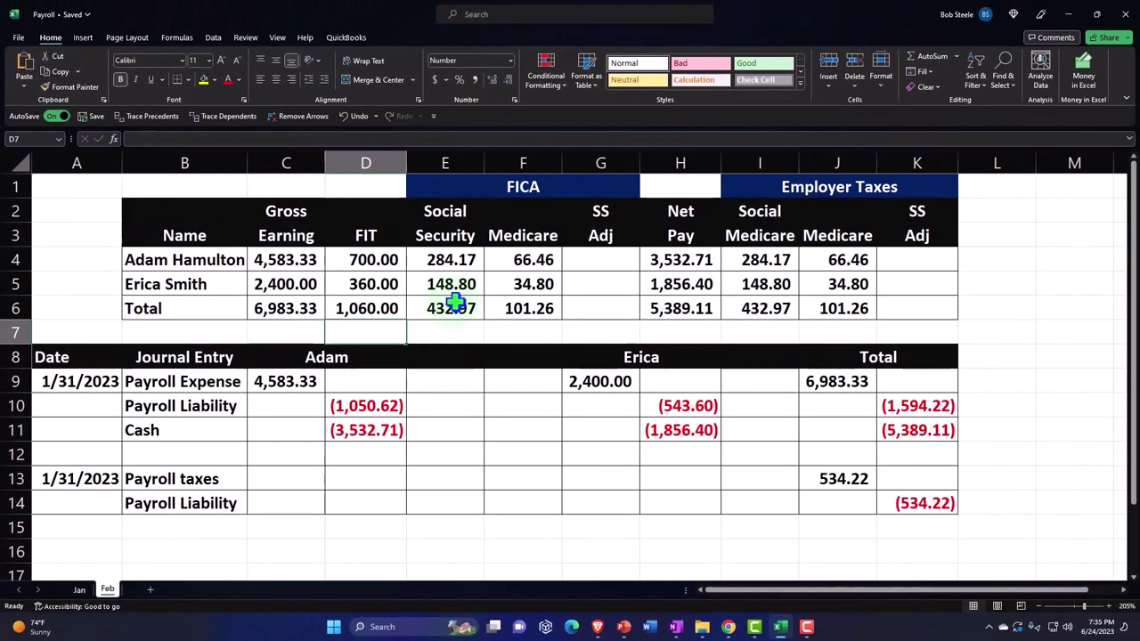
double_click(453, 306)
key(Return)
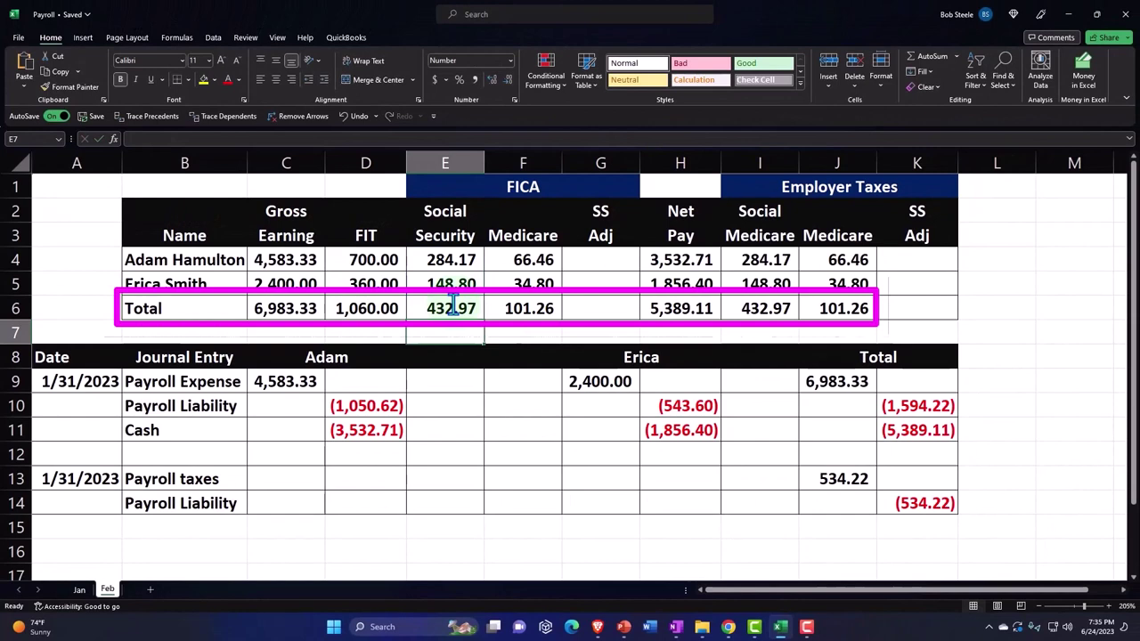
Step: Cross-check the Social Security total with the formula =C6*.062 in E7, and clear the check cell
text(=)
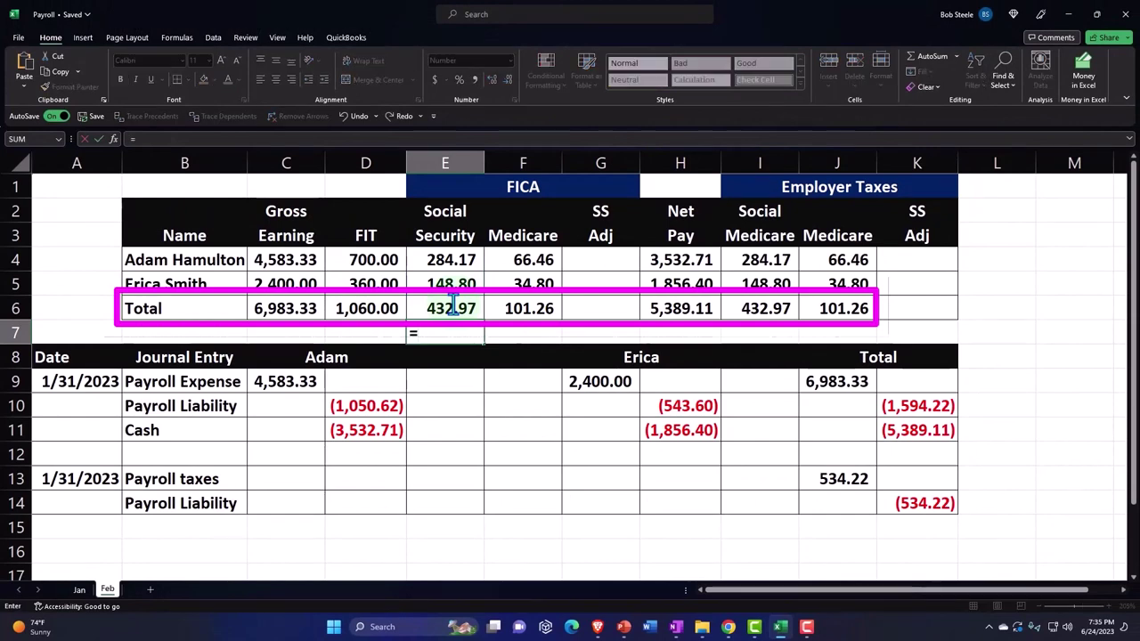
key(Left)
key(Left)
key(Up)
text(*.062)
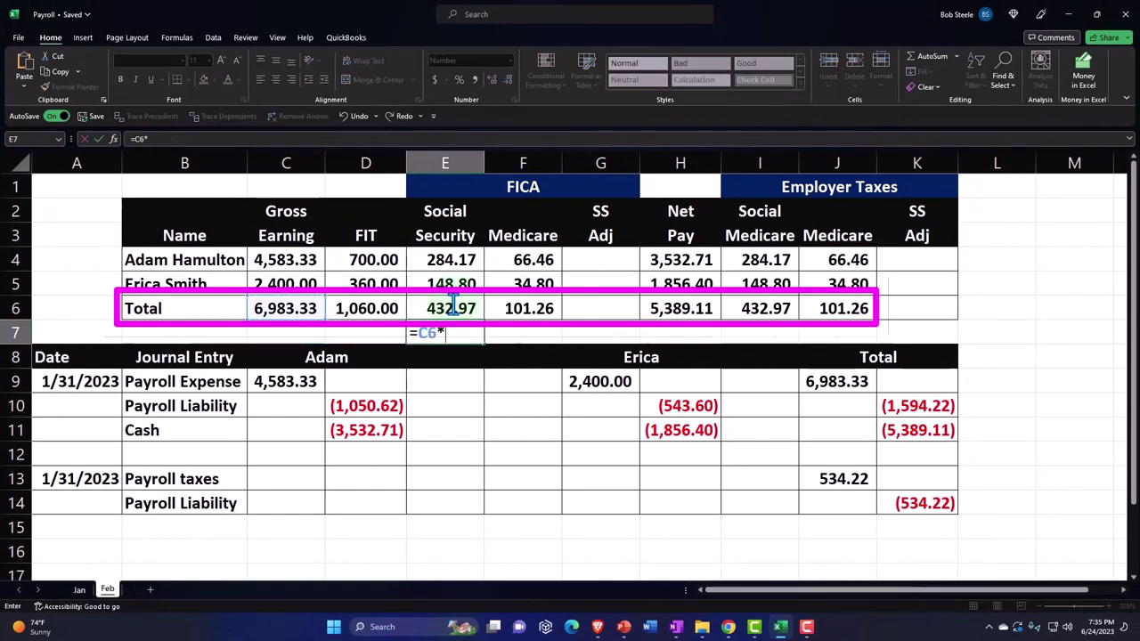
key(Return)
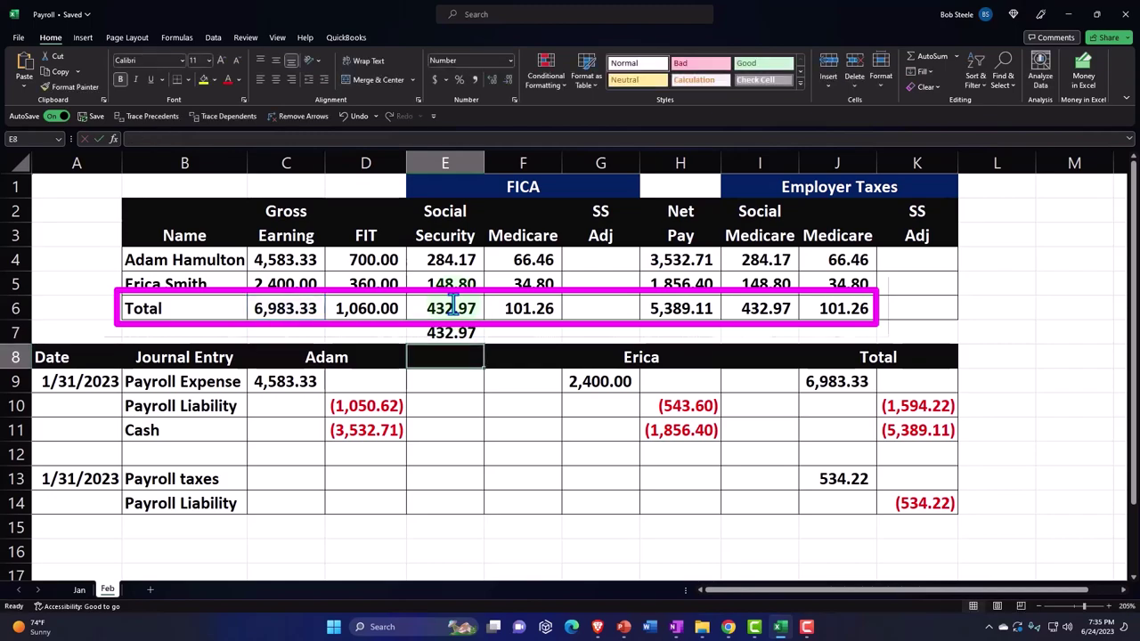
key(Up)
key(Delete)
Step: Cross-check the Medicare total in F7 by multiplying C6 by the Medicare rate, and clear the check cell
key(Right)
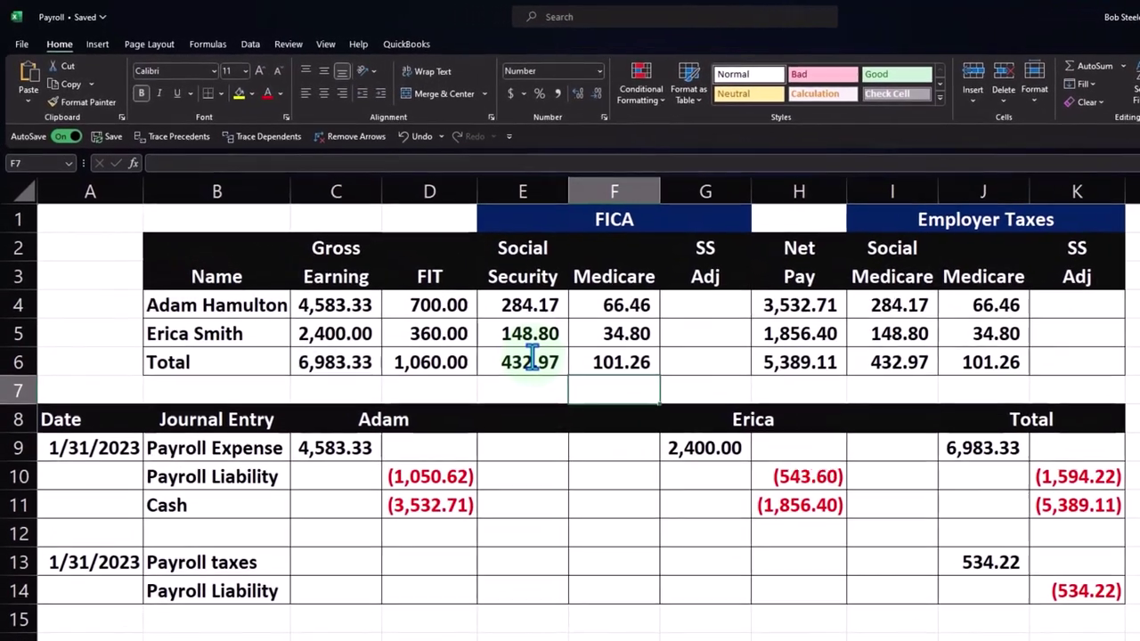
text(=)
key(Left)
key(Left)
key(Left)
key(Up)
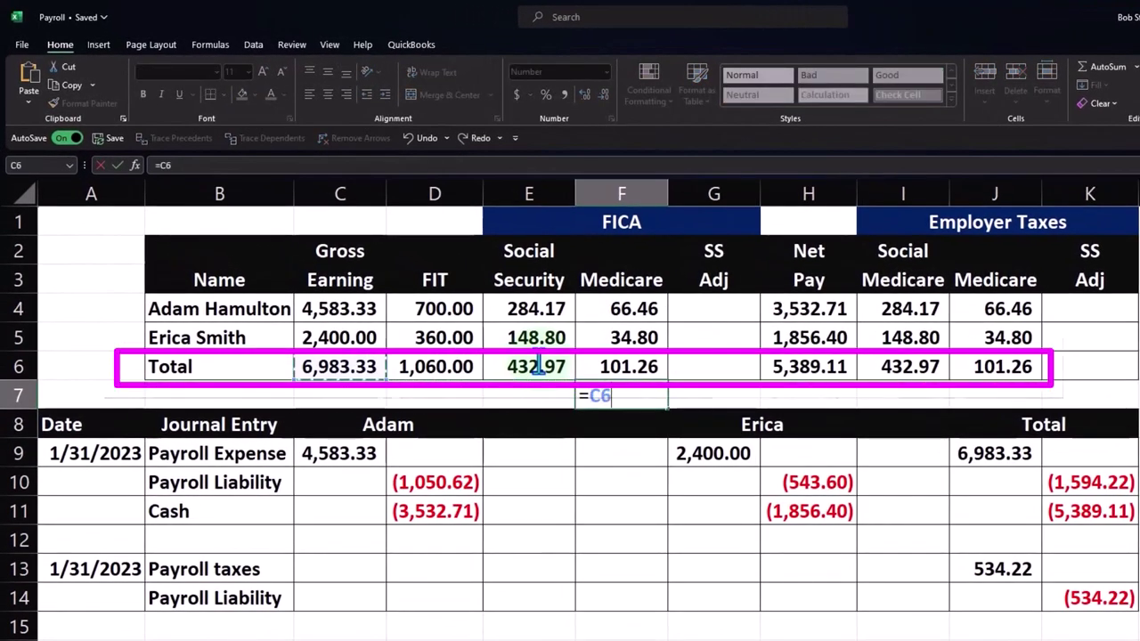
text(*)
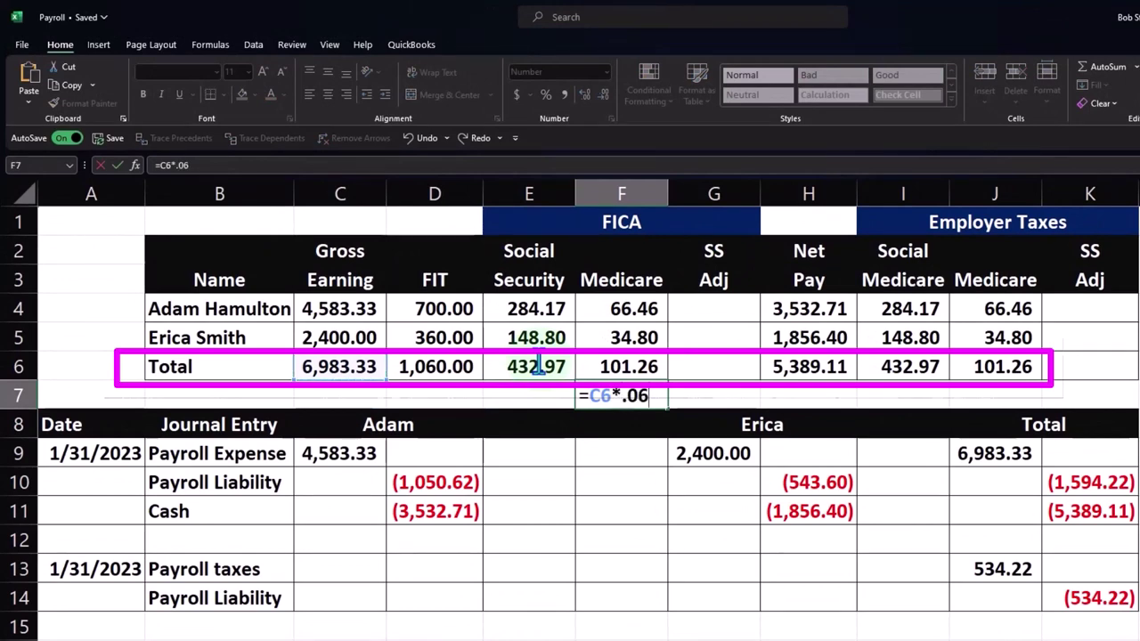
key(Return)
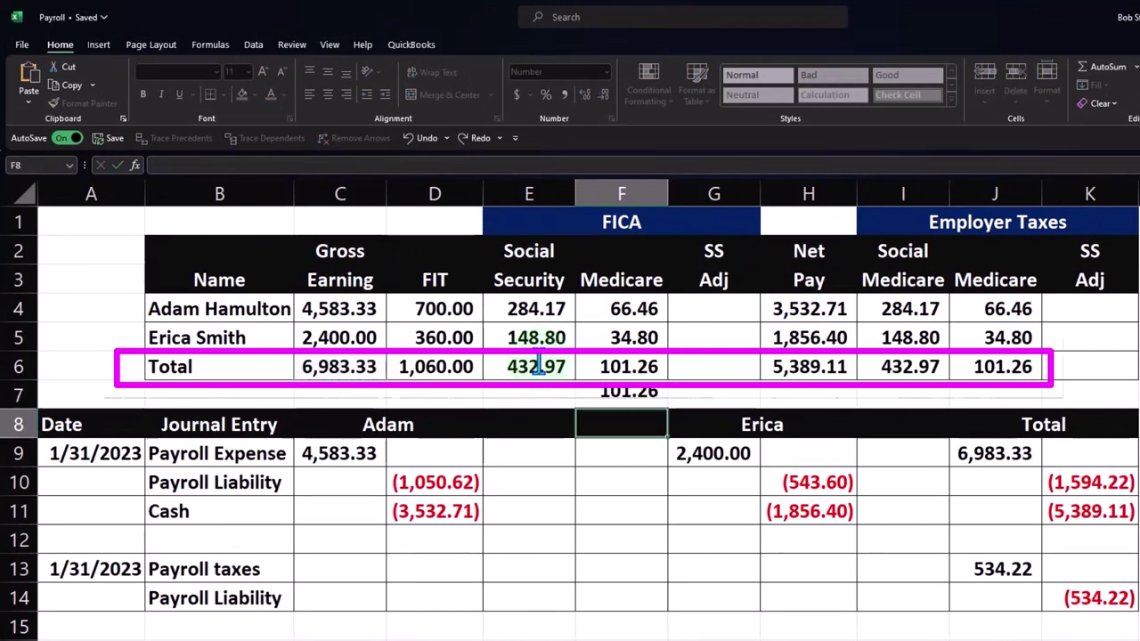
key(Up)
key(Delete)
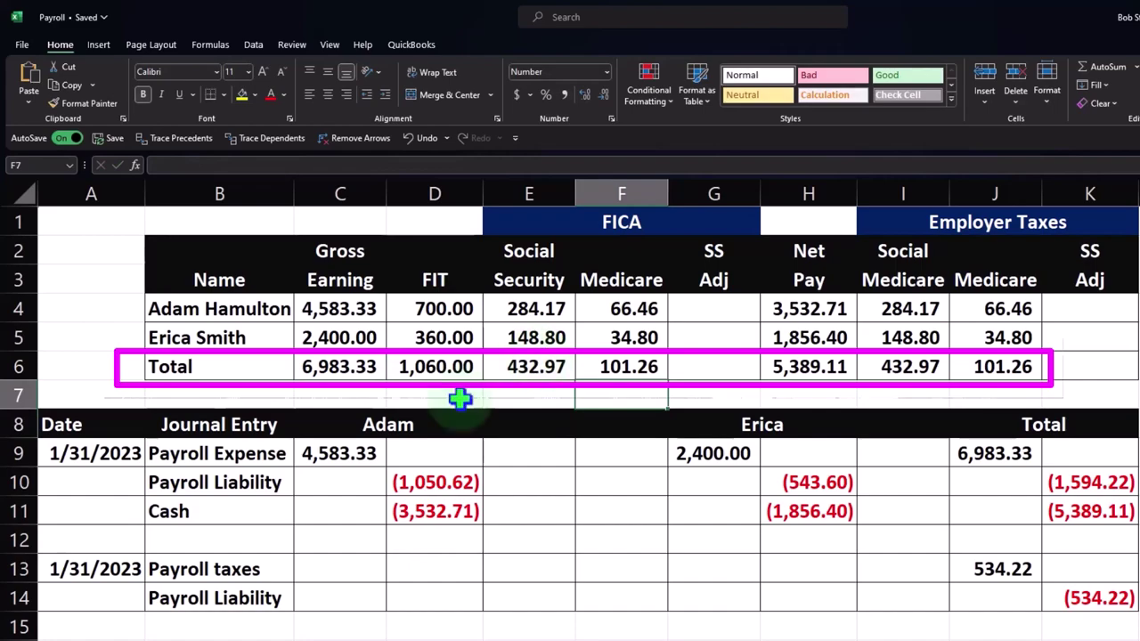
Step: Check the total formulas for Medicare in F6 and net pay in H6
double_click(616, 366)
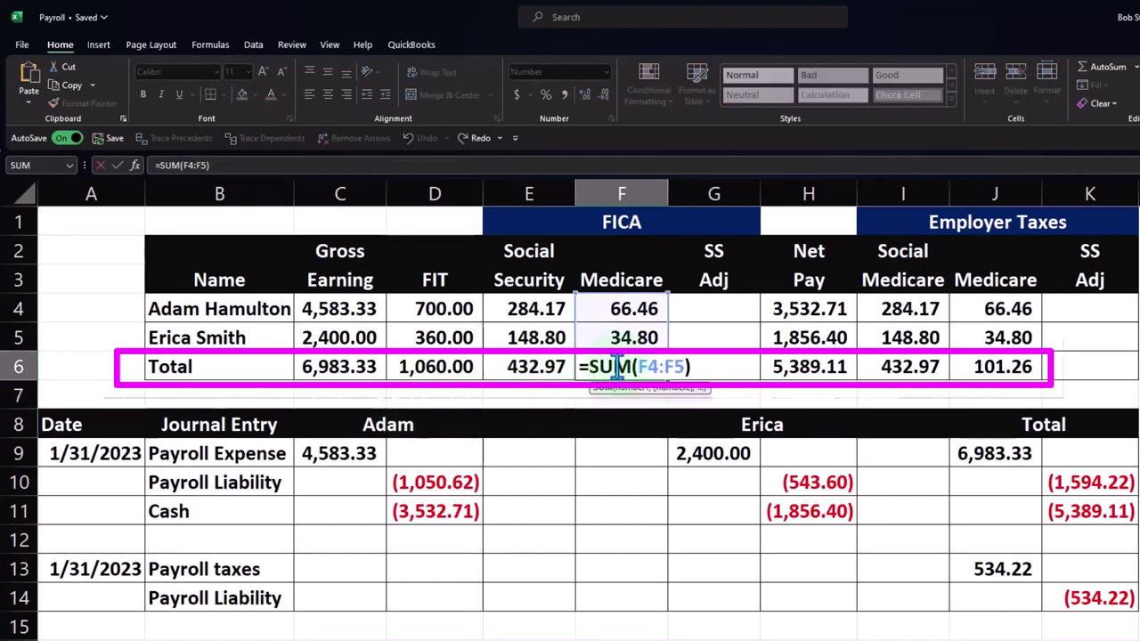
key(Return)
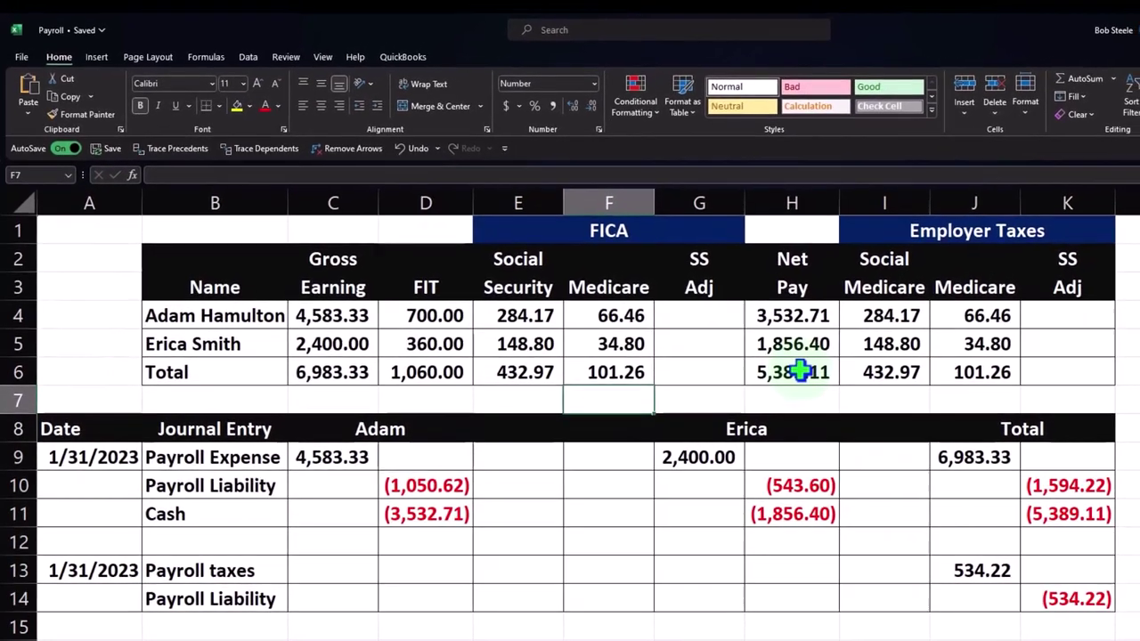
click(802, 372)
double_click(801, 372)
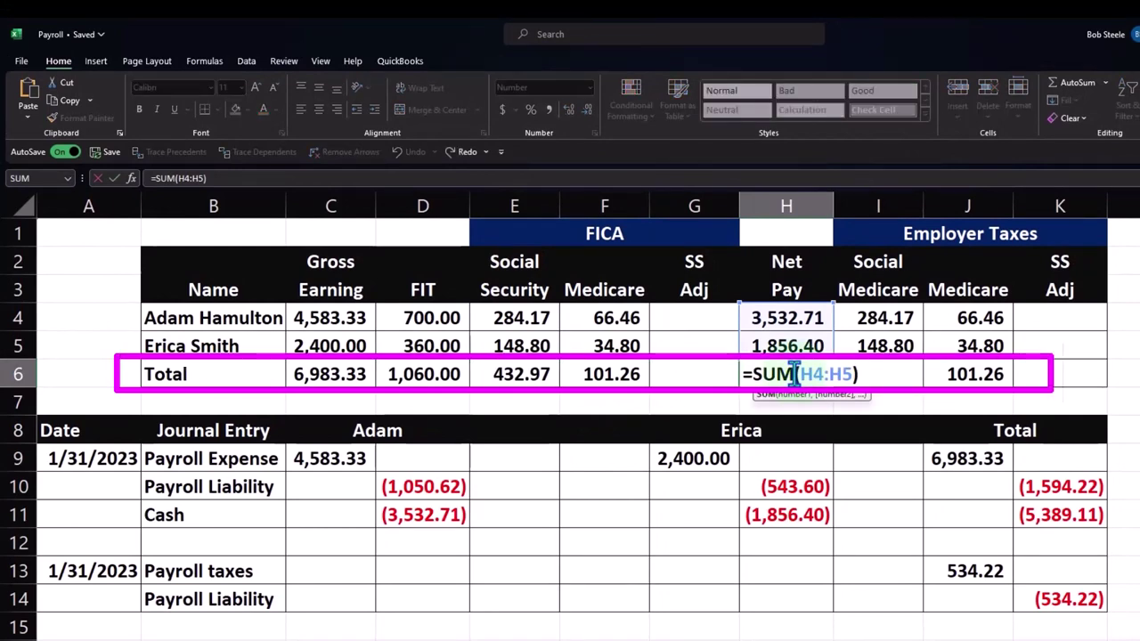
key(Return)
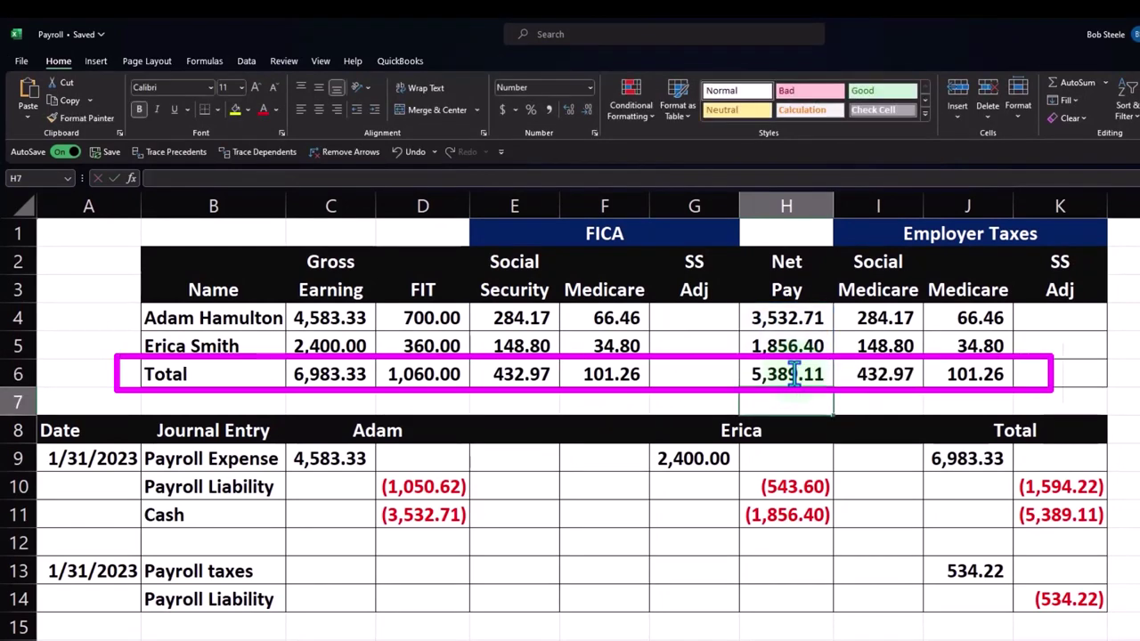
Step: Cross-check the total net pay with the formula +C6-D6-E6-F6 in H7, and clear the check cell
text(+)
key(Left)
key(Left)
key(Left)
key(Left)
key(Left)
key(Up)
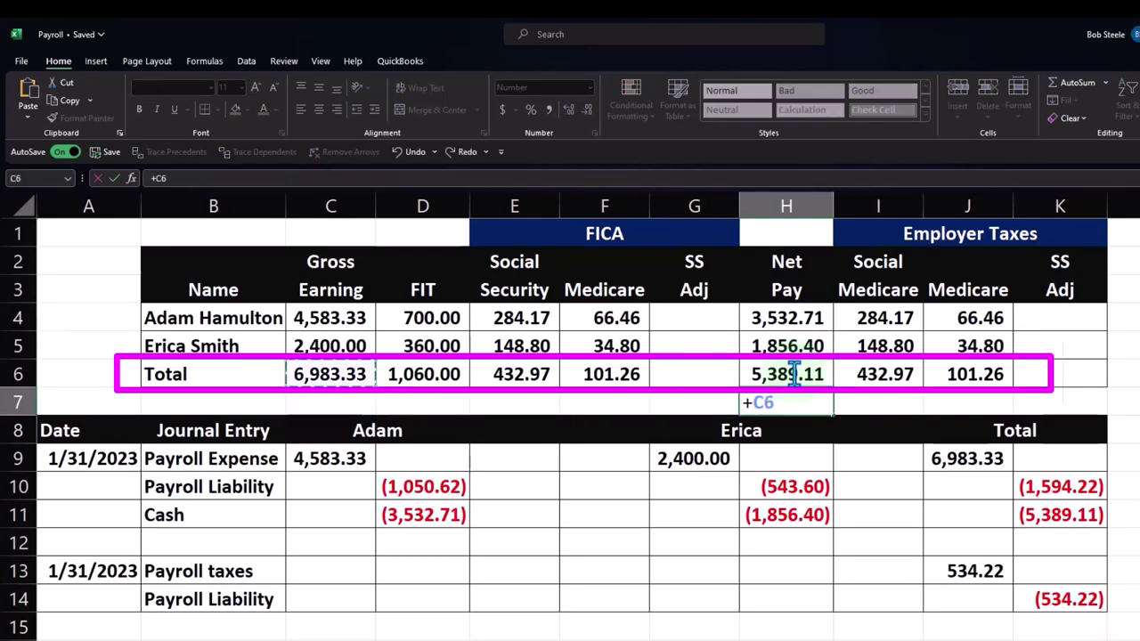
text(-)
key(Left)
key(Left)
key(Left)
key(Left)
key(Up)
text(-)
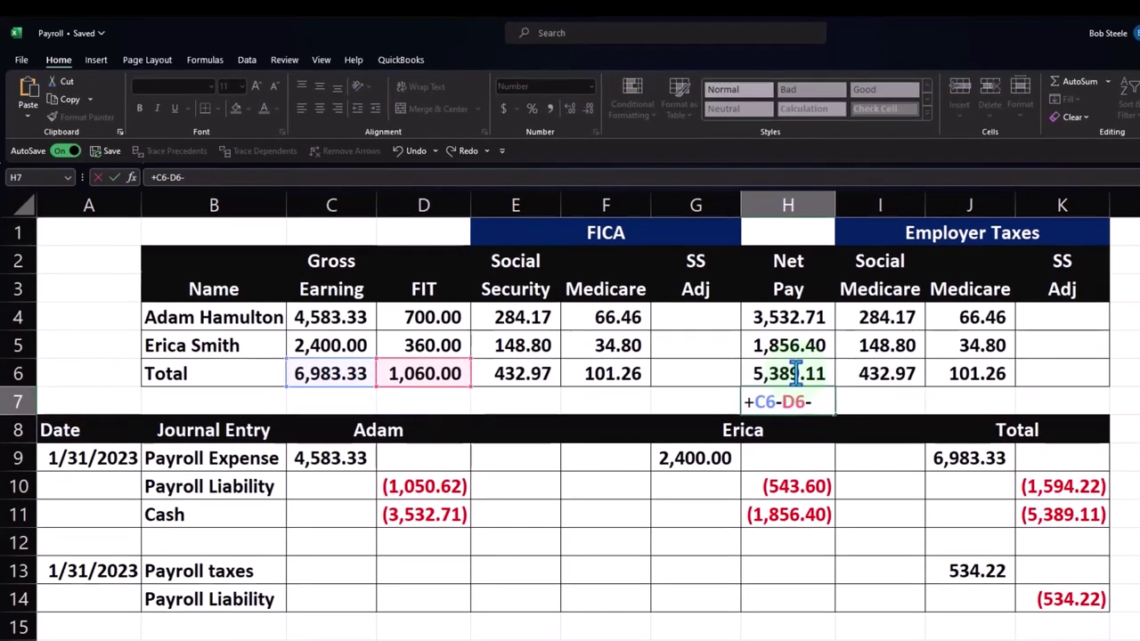
key(Left)
key(Left)
key(Left)
key(Left)
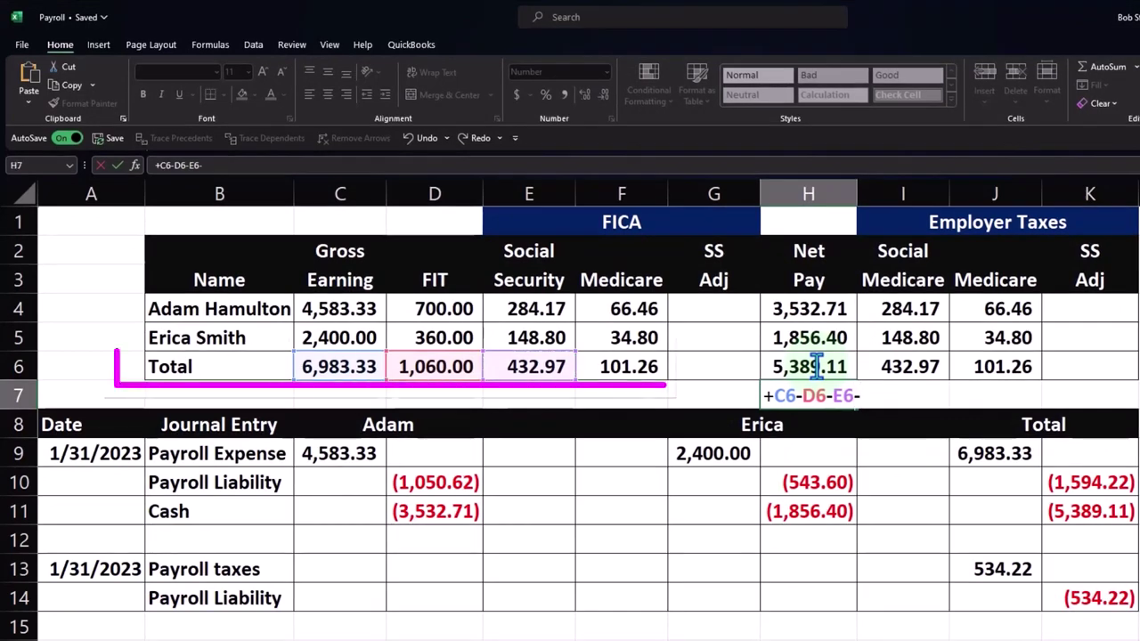
text(-F6)
key(Return)
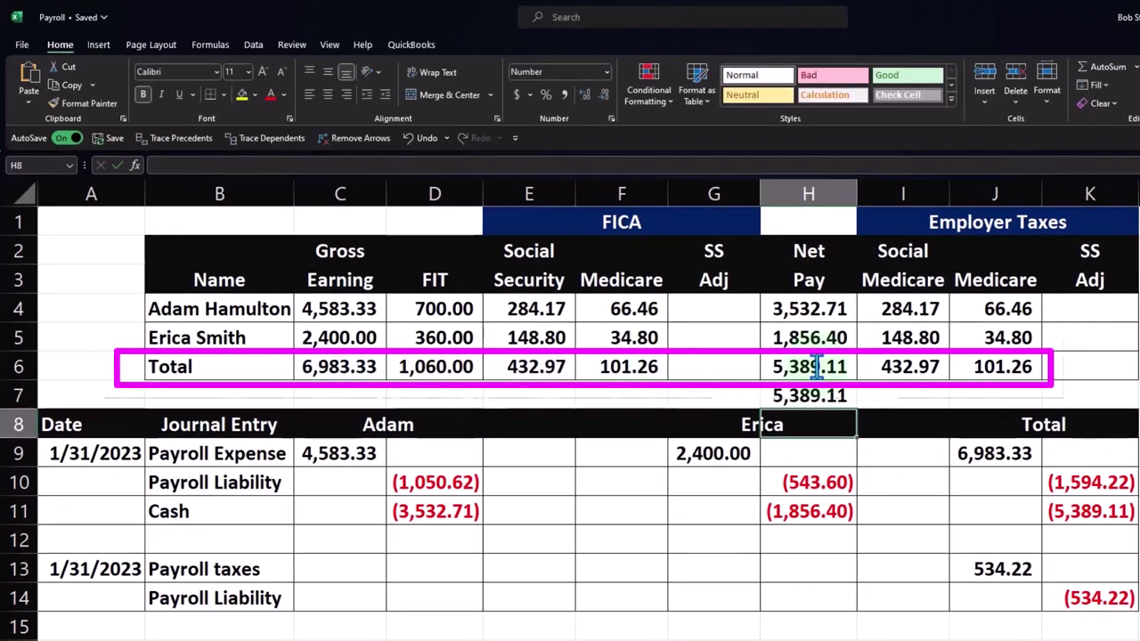
key(Up)
key(Delete)
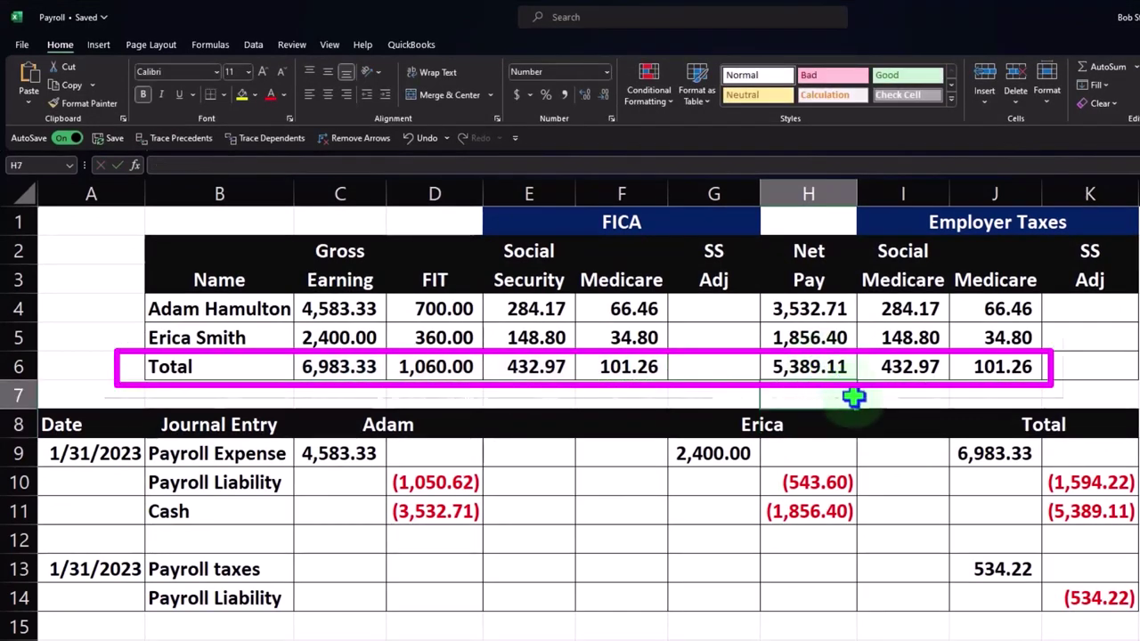
Step: Review the employer total in I6 and the first employee's February pay row, comparing it with the Jan sheet
click(917, 363)
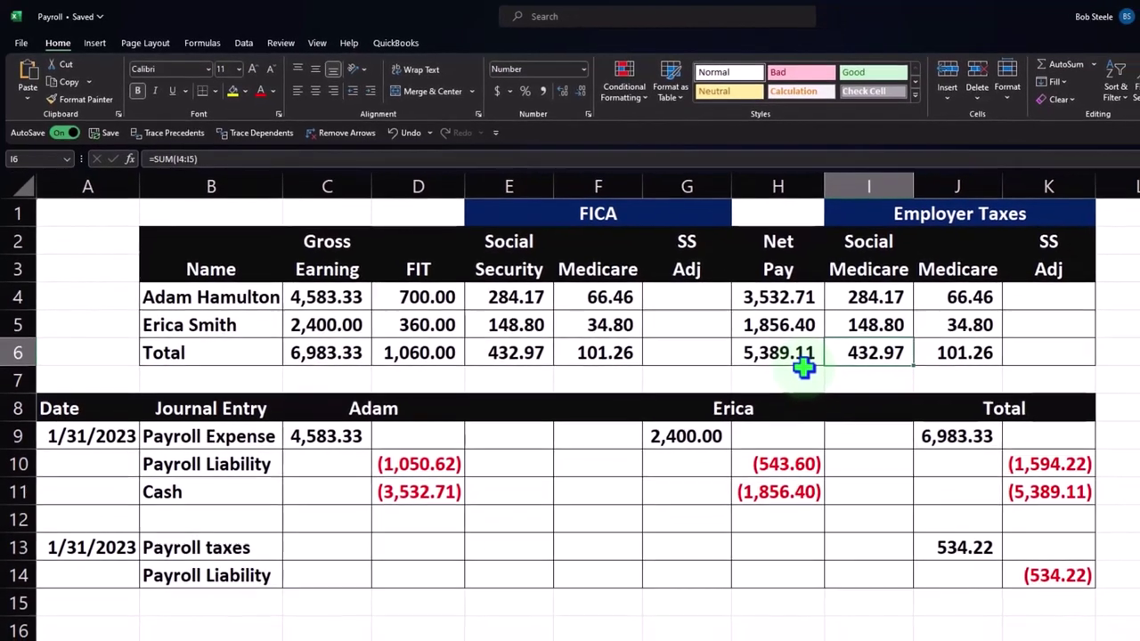
click(317, 296)
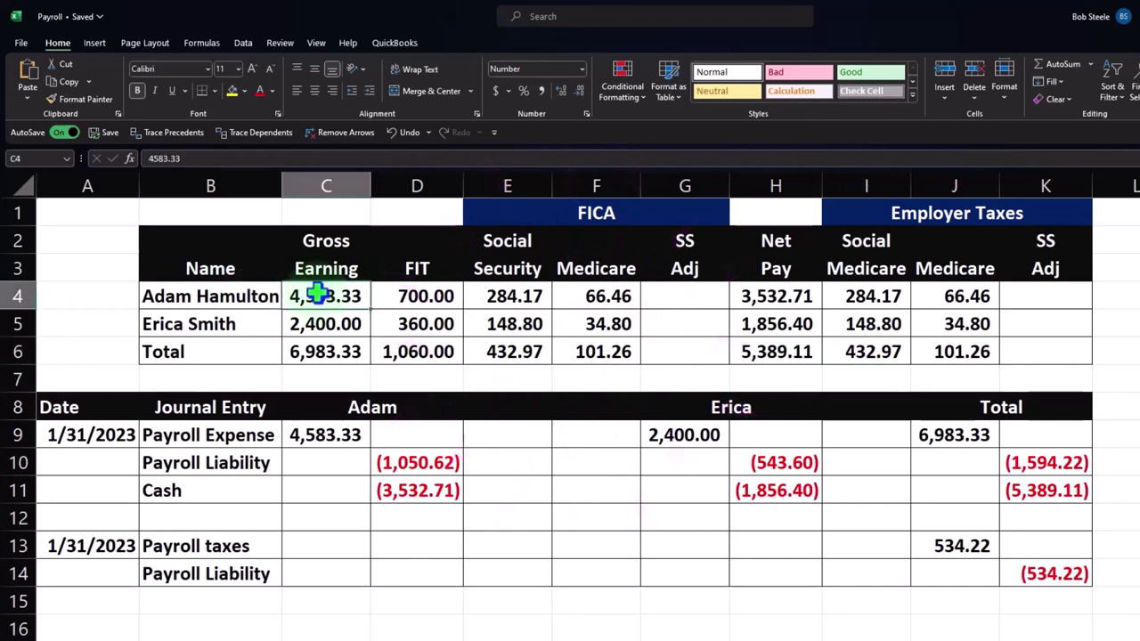
drag(307, 295, 618, 294)
click(755, 291)
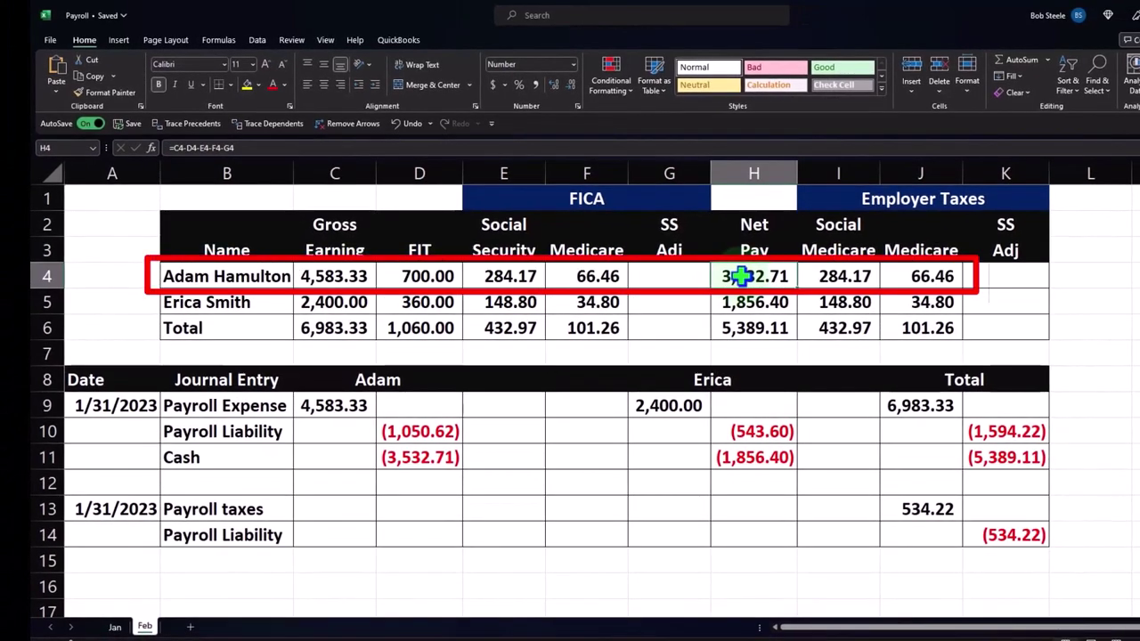
click(115, 627)
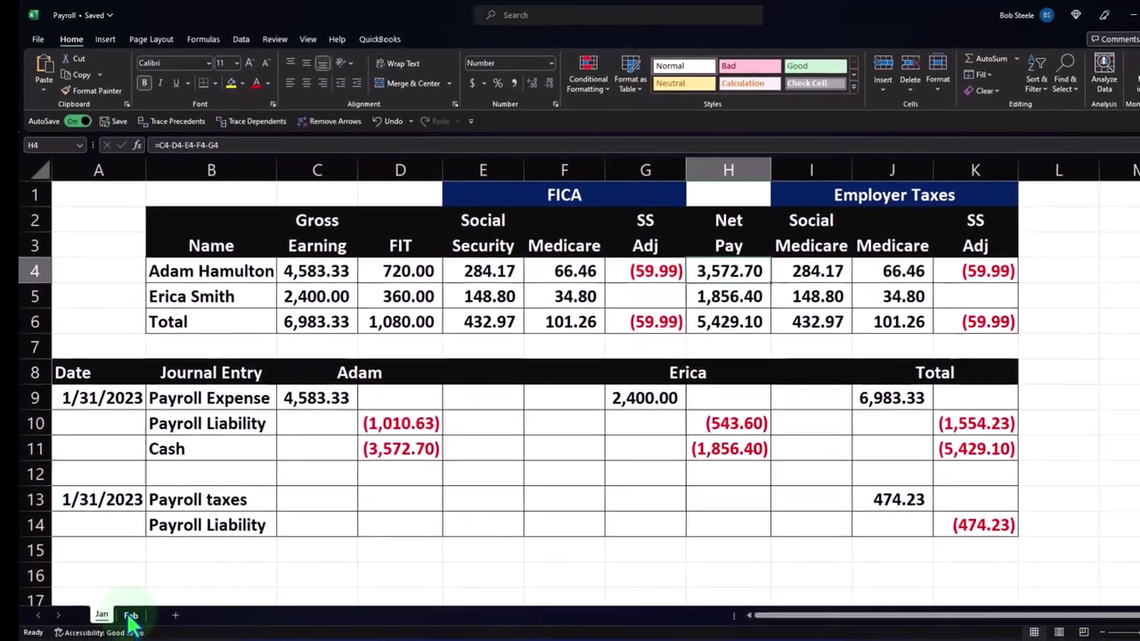
click(131, 616)
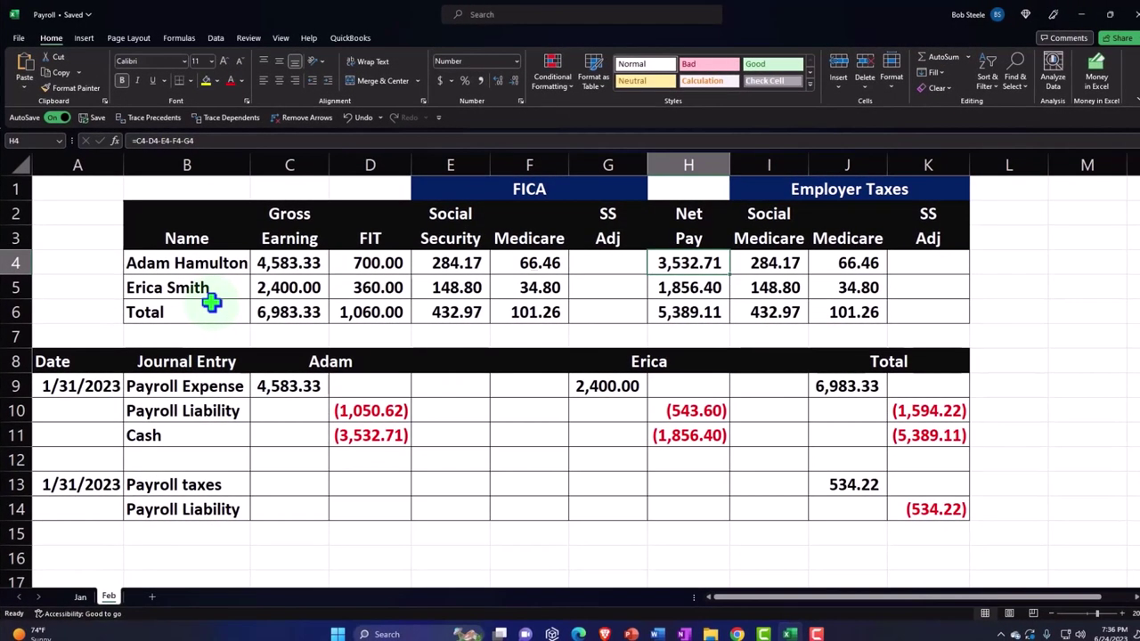
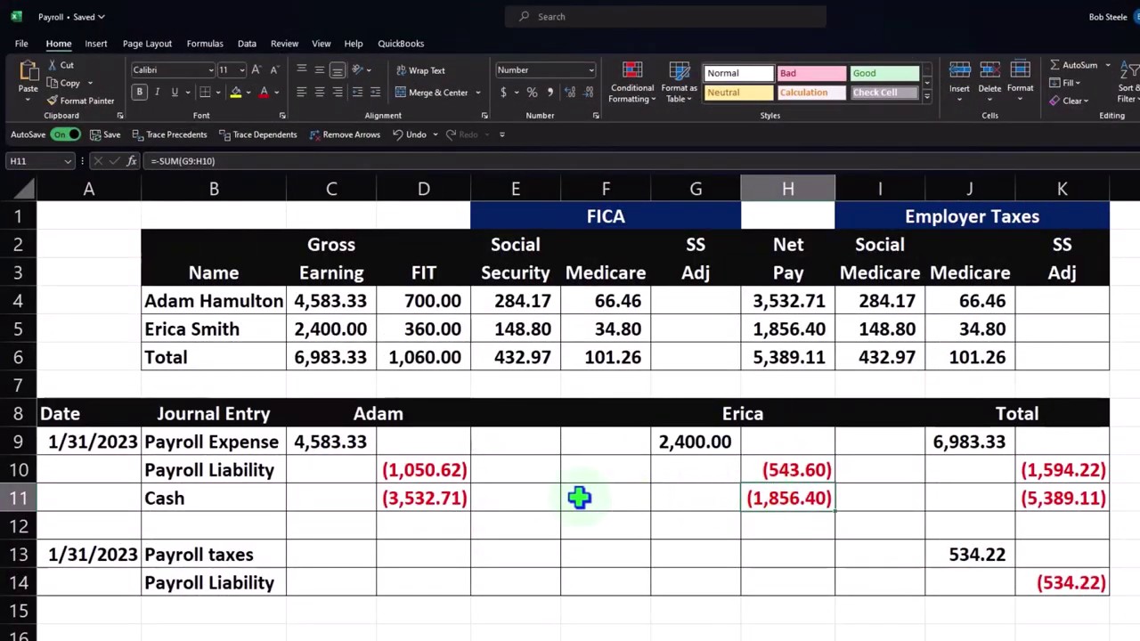
Step: Check the first employee's journal entry formulas in C9, D11 and D10 against the gross earnings, net pay and withholdings in row 4
click(336, 443)
text(=C4)
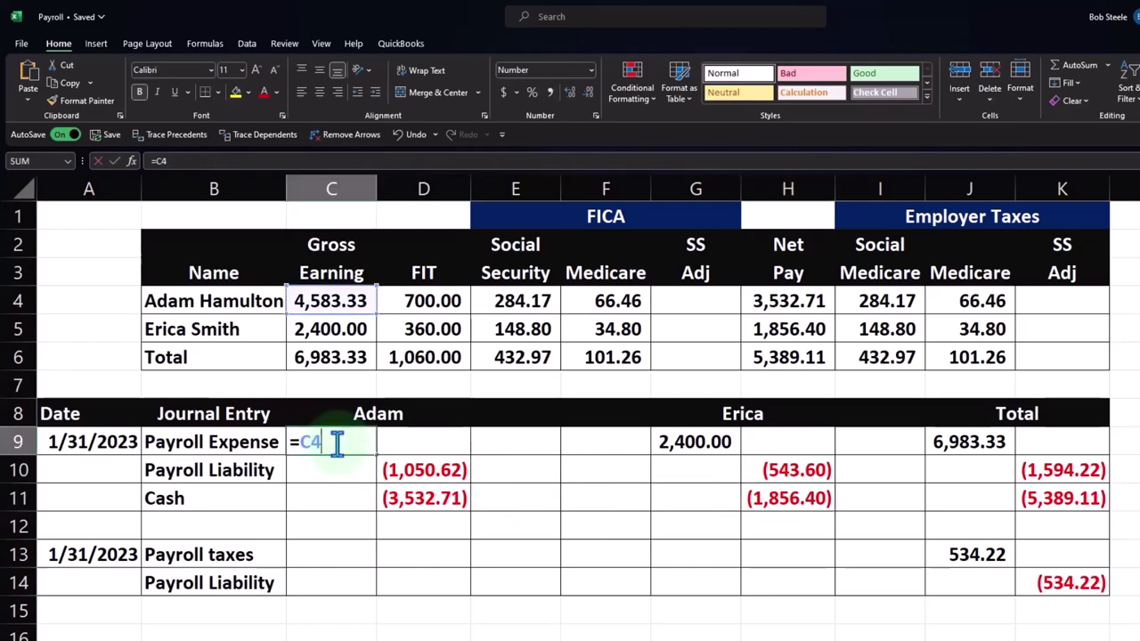
key(Return)
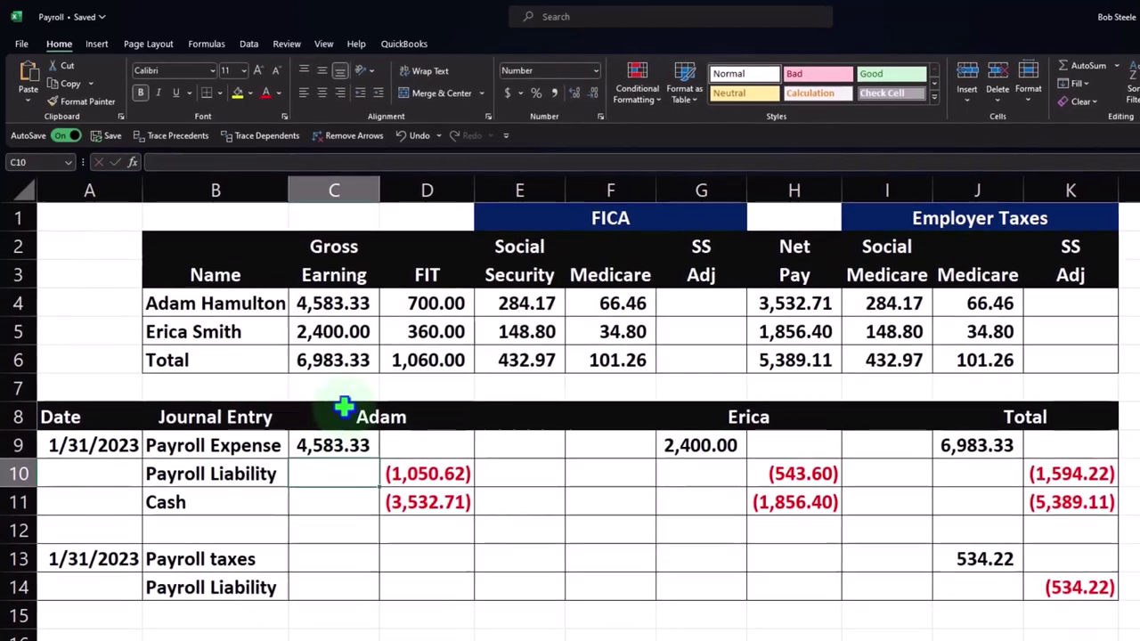
double_click(418, 501)
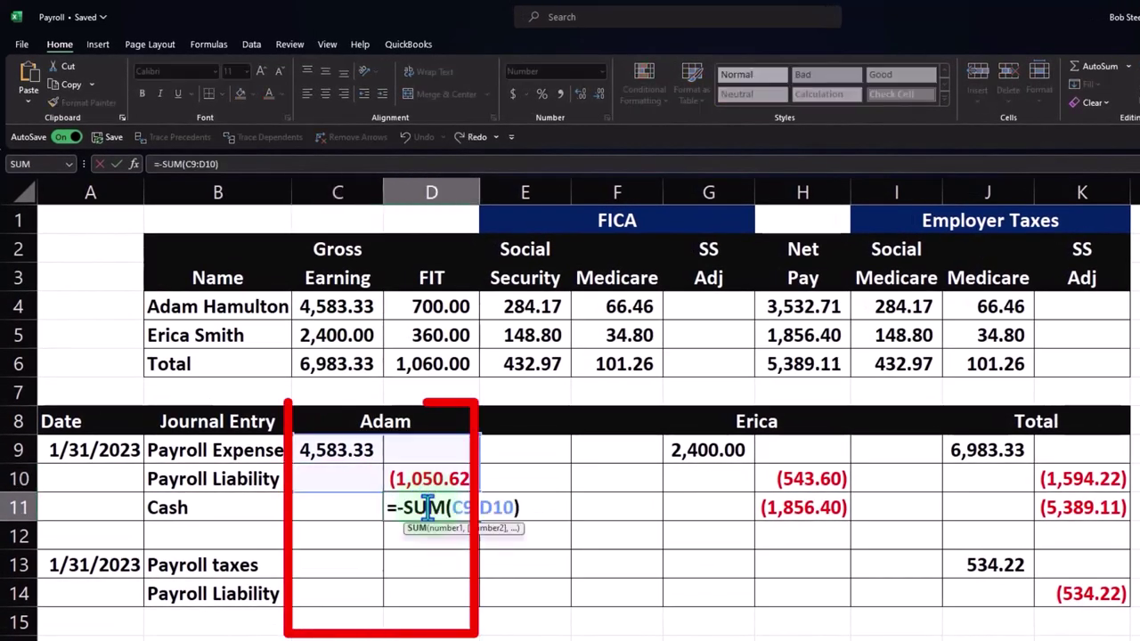
key(Return)
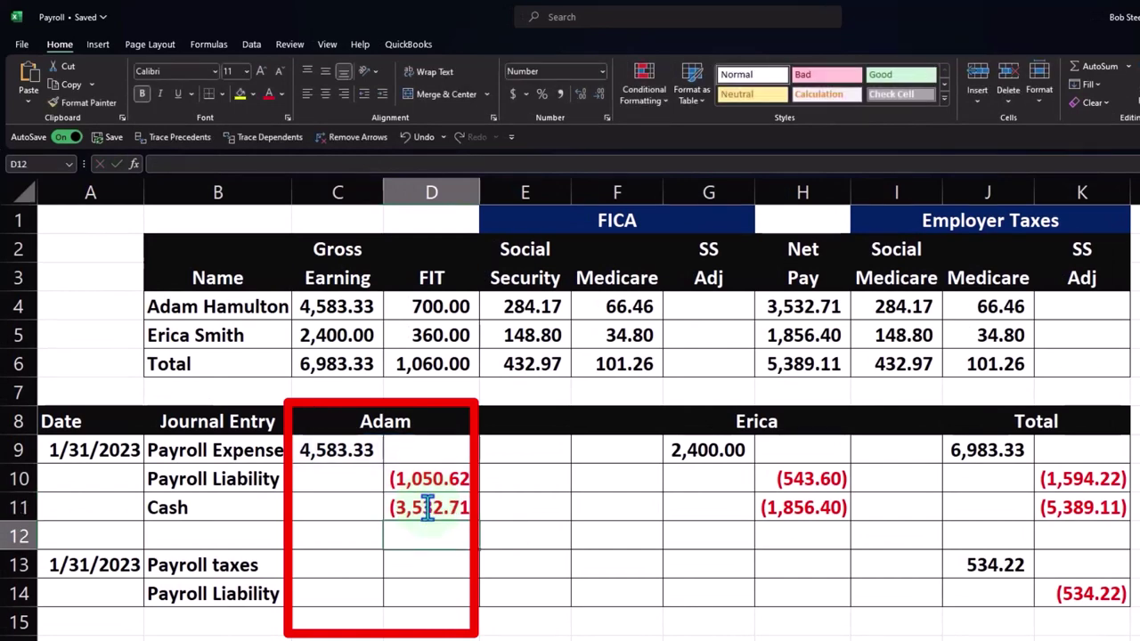
click(427, 508)
click(782, 305)
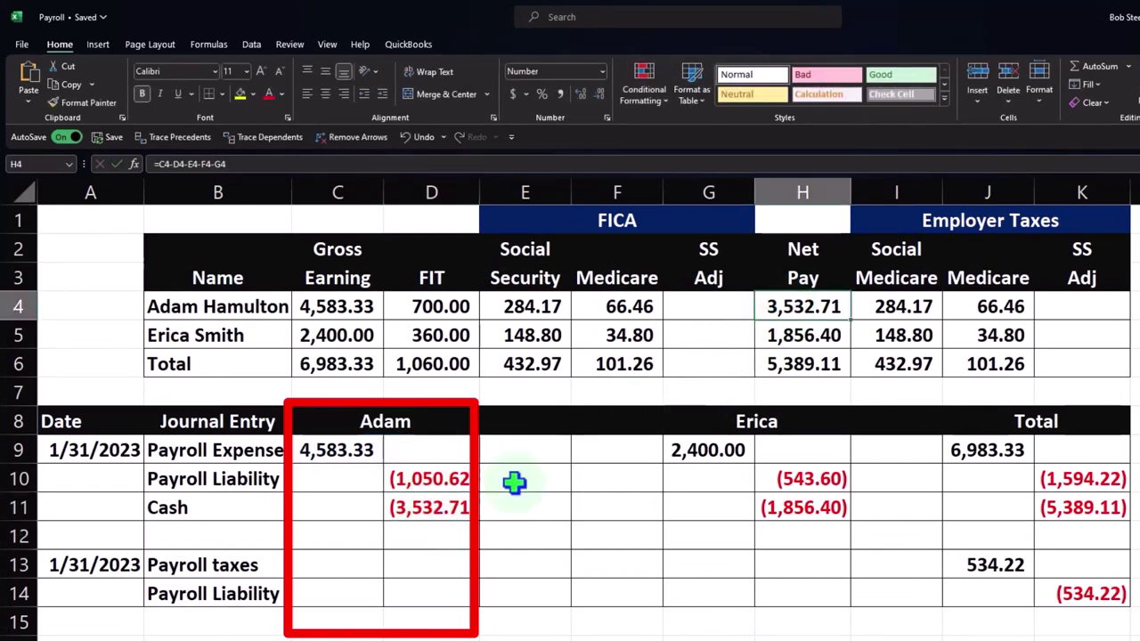
click(443, 513)
double_click(442, 478)
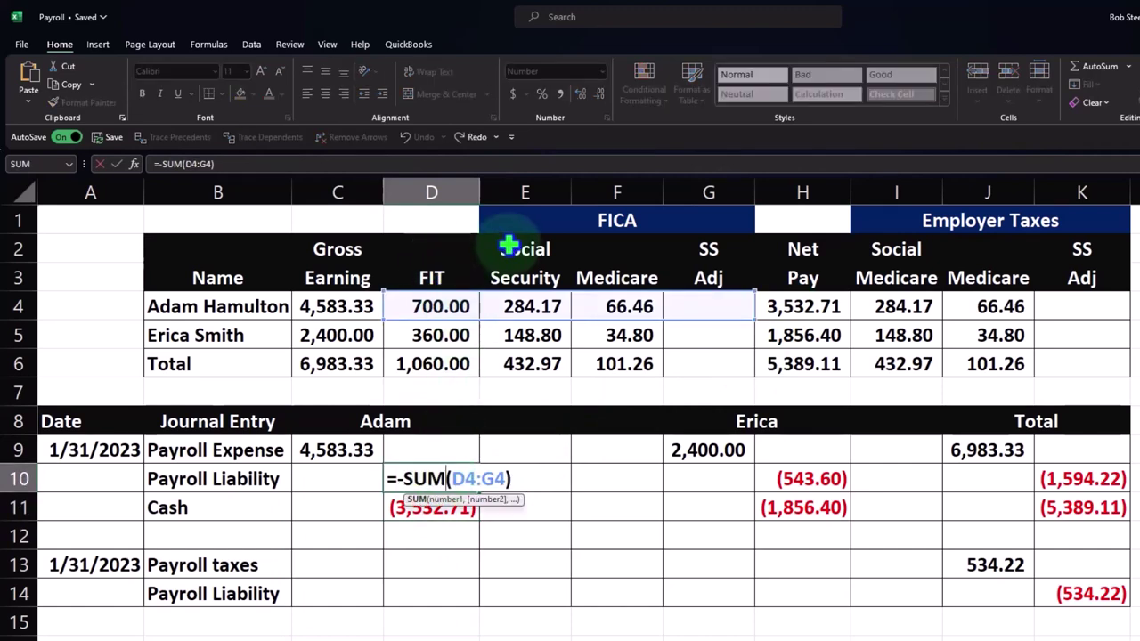
key(Return)
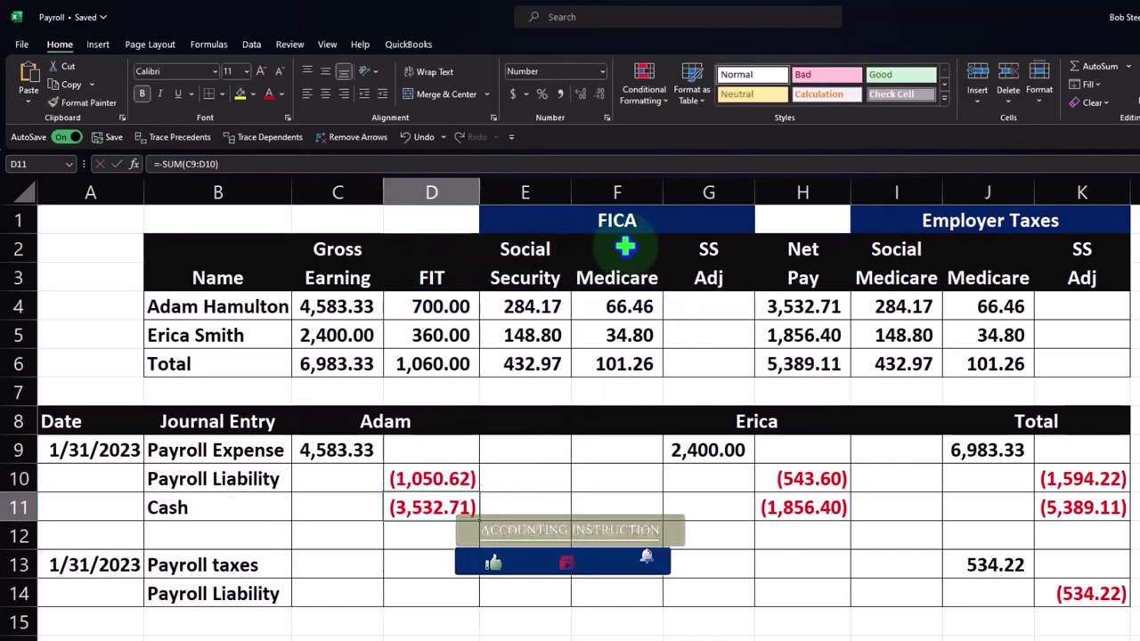
click(258, 478)
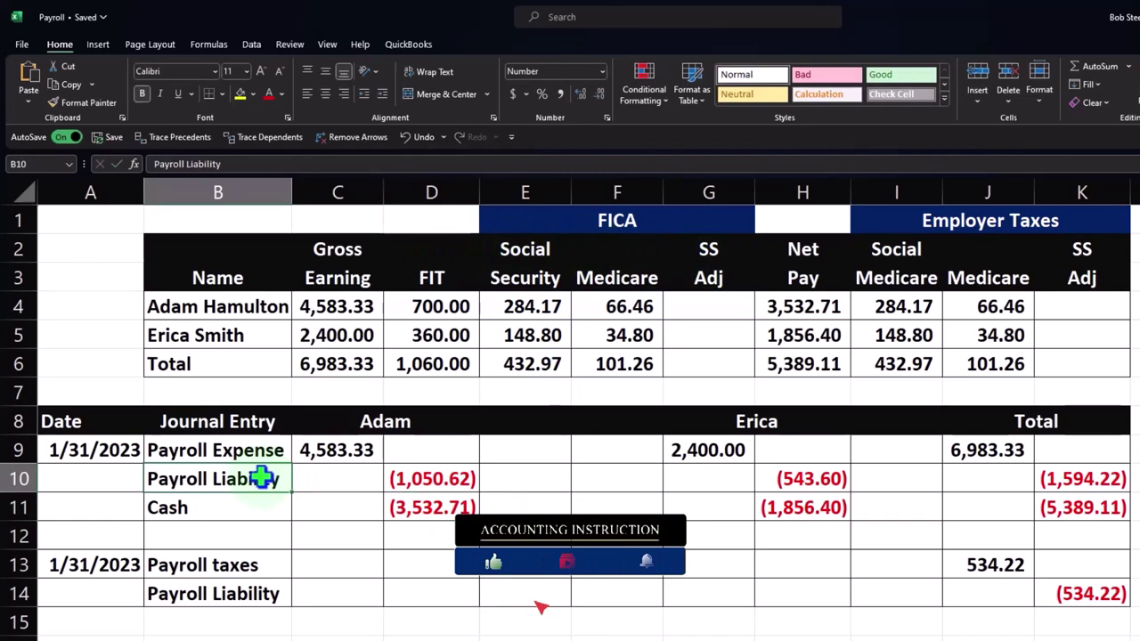
Step: Check the second employee's journal entry formulas in G9, H11 and H10 against the pay figures in row 5
double_click(703, 448)
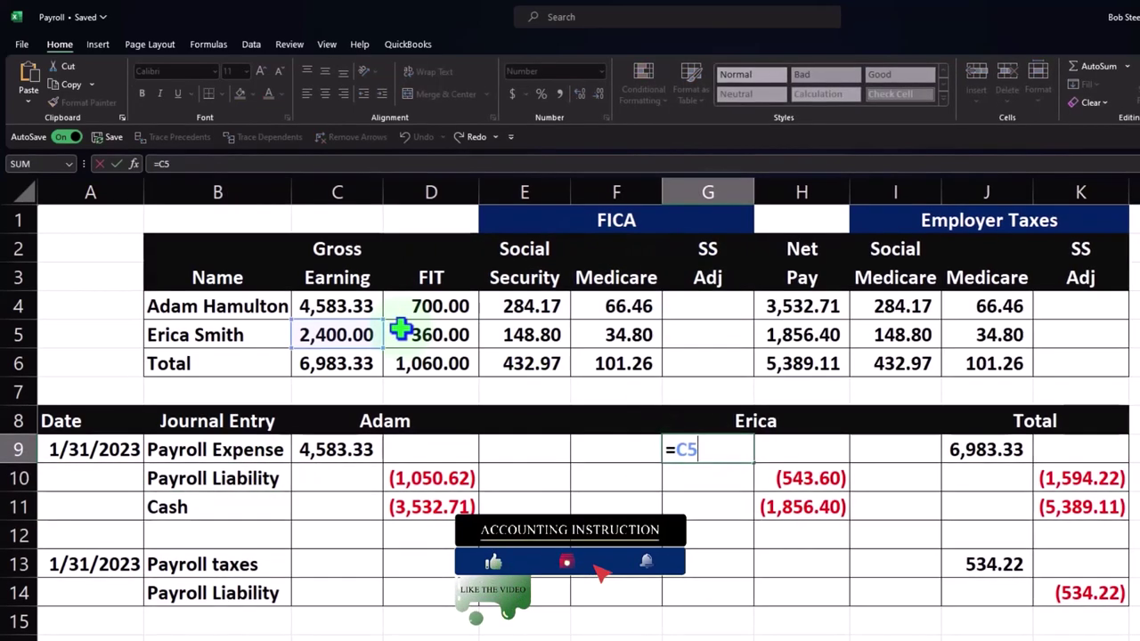
key(Return)
click(795, 504)
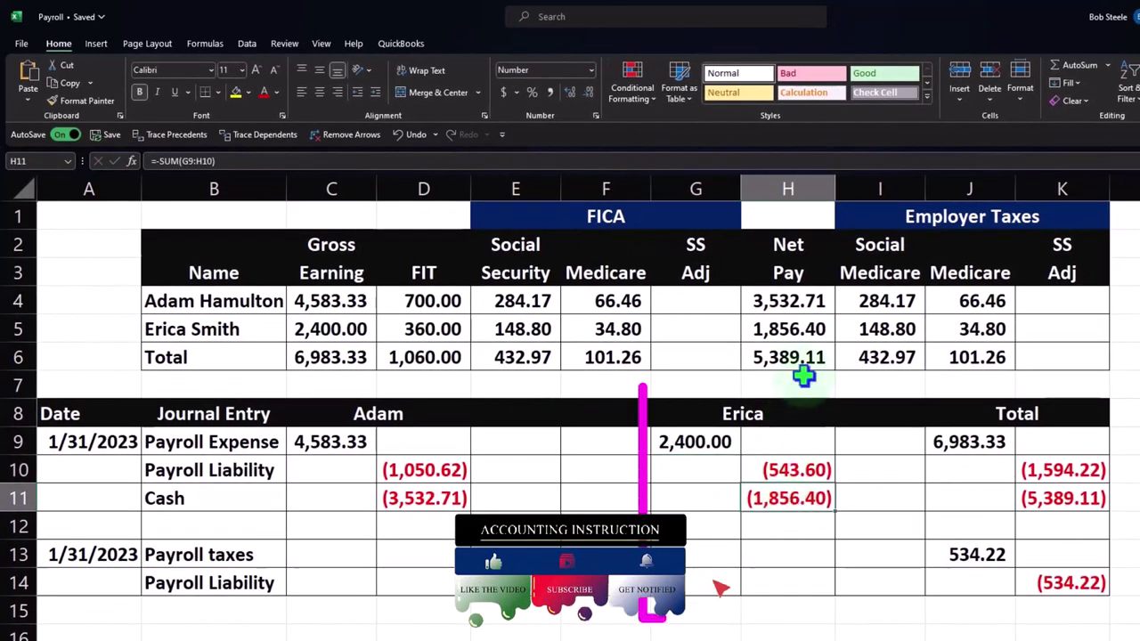
click(819, 332)
double_click(810, 469)
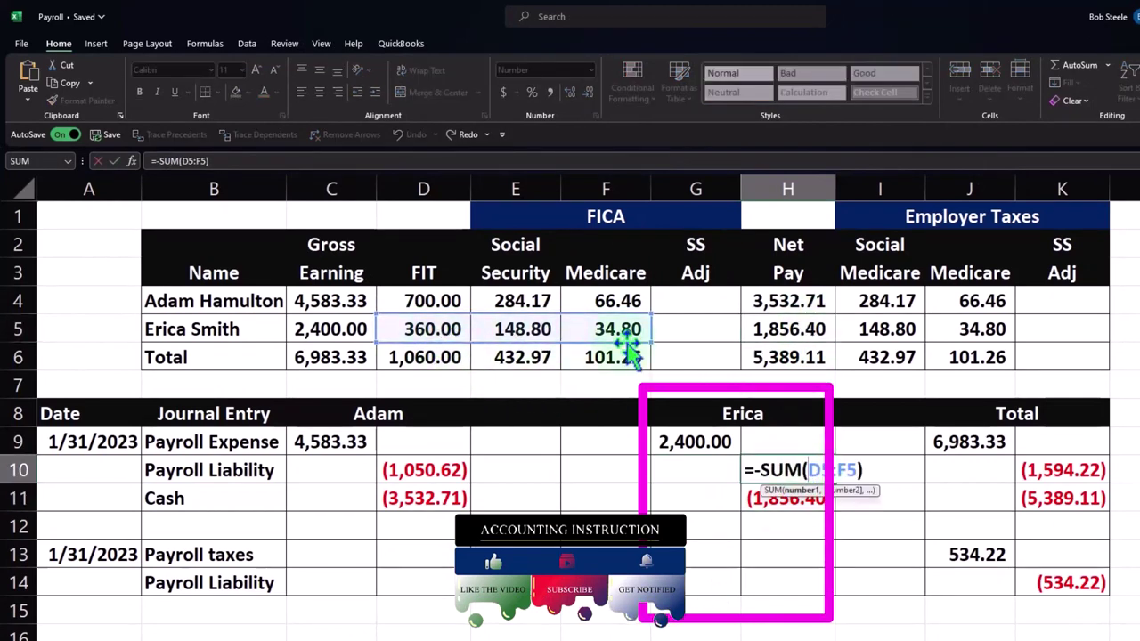
key(Return)
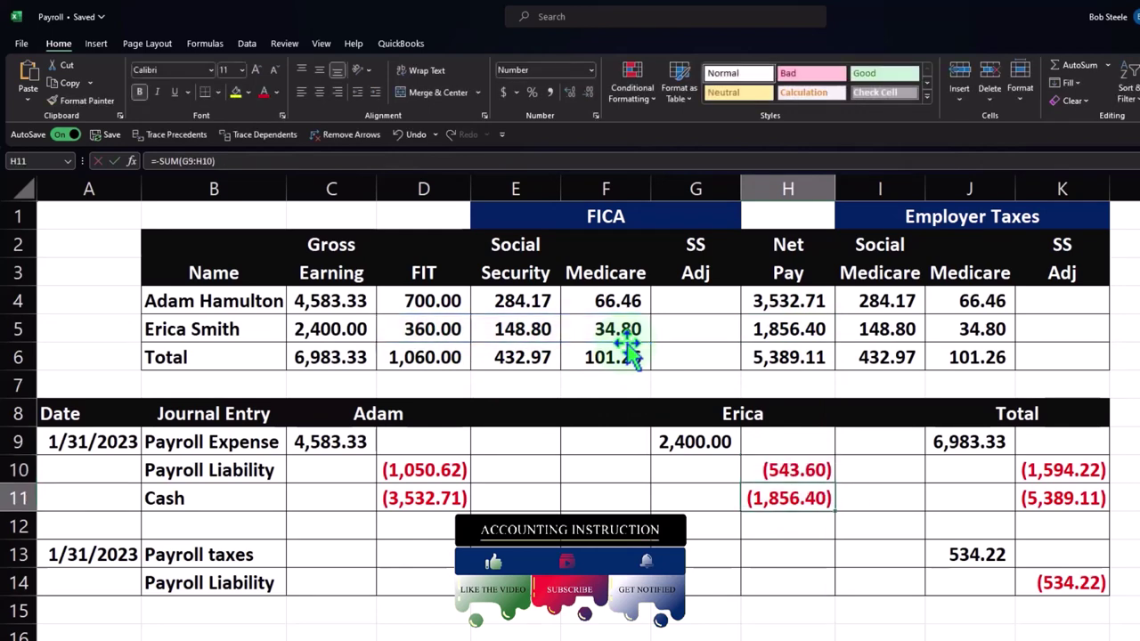
Step: Check the Total column's sum formulas for payroll expense in J9, payroll liability in K10 and cash in K11
double_click(960, 442)
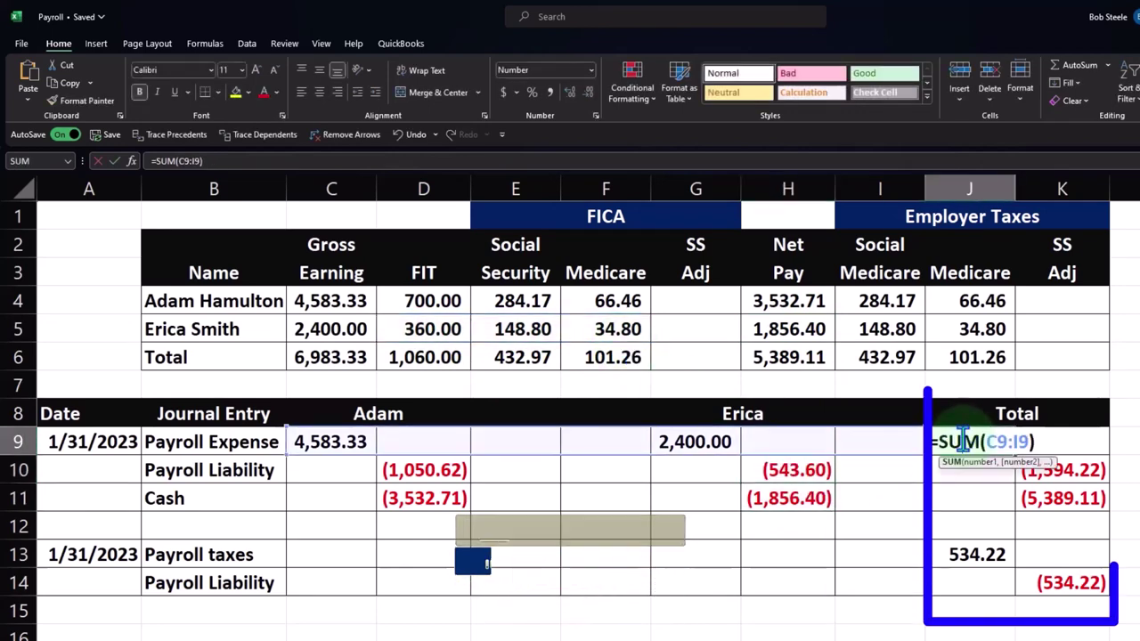
key(Return)
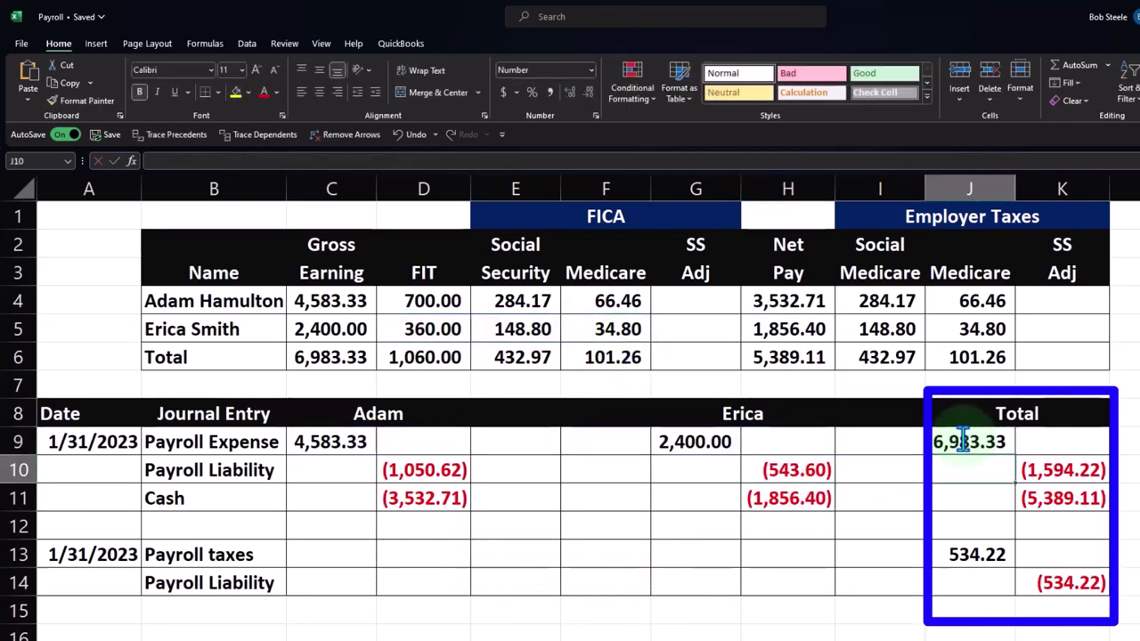
double_click(1040, 463)
key(Return)
double_click(1044, 495)
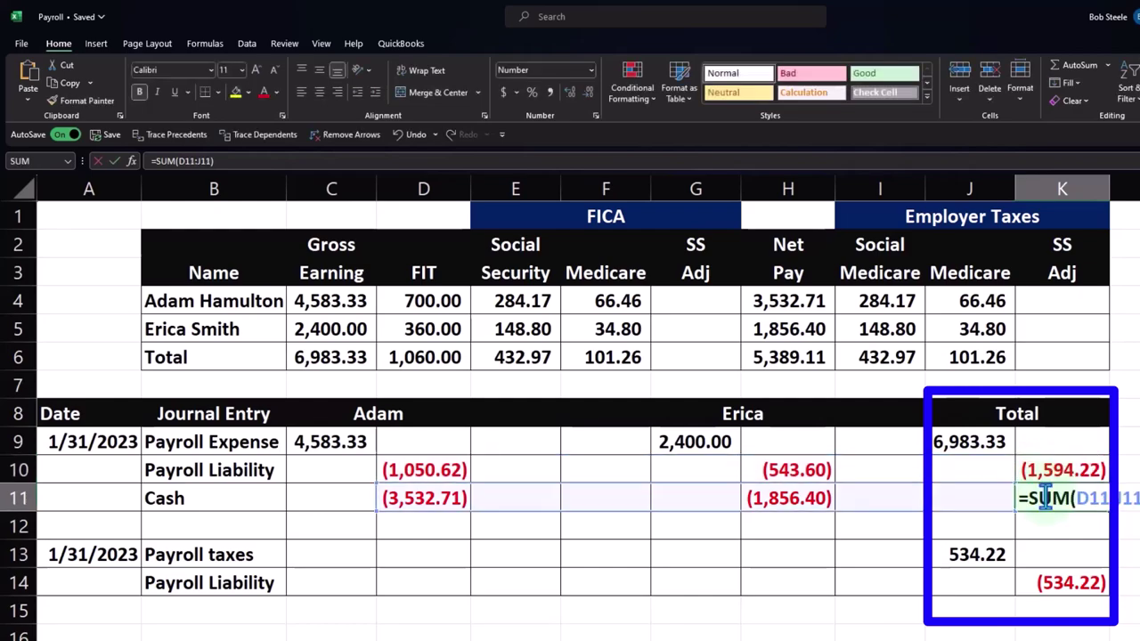
key(Return)
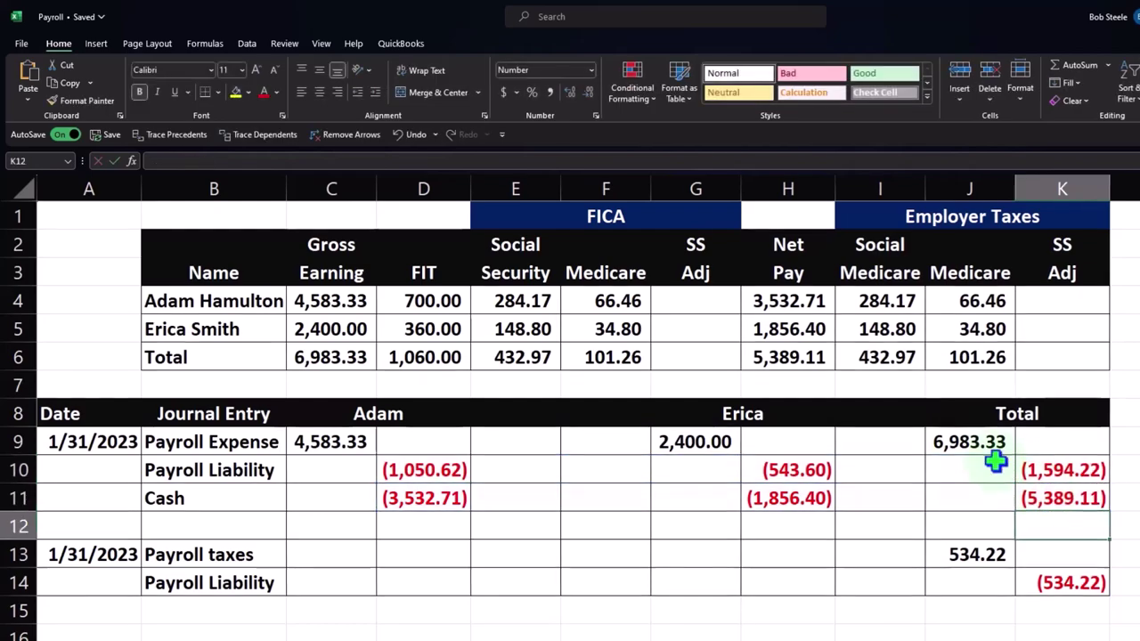
Step: Compare the journal entry totals in J9, K10 and K11 with the gross earnings, withholding and net pay totals in row 6
click(970, 441)
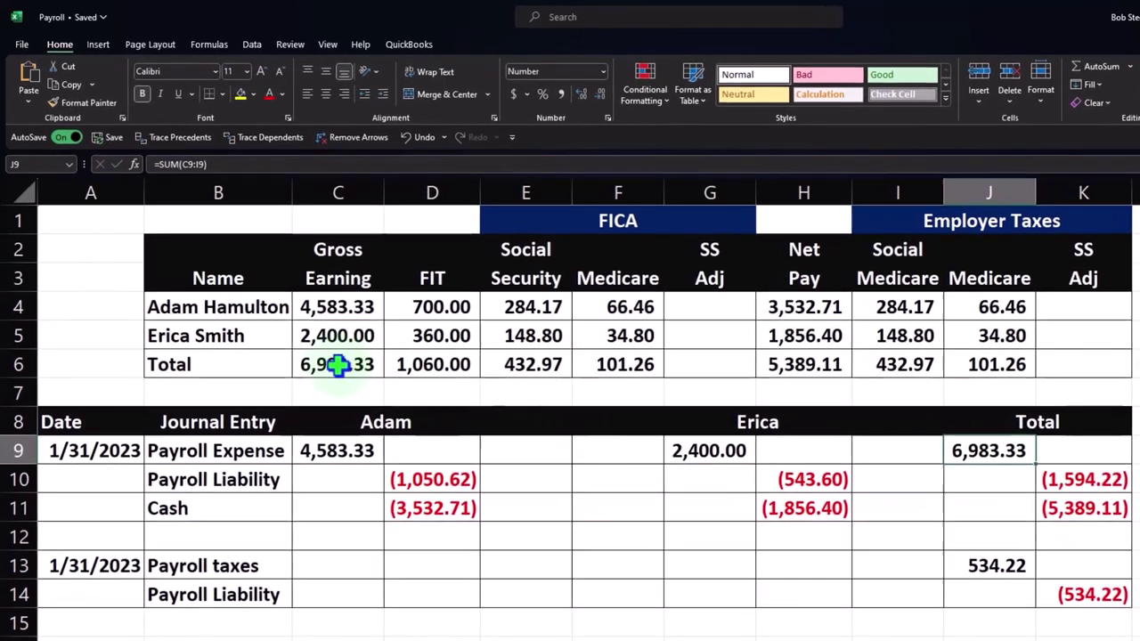
click(337, 364)
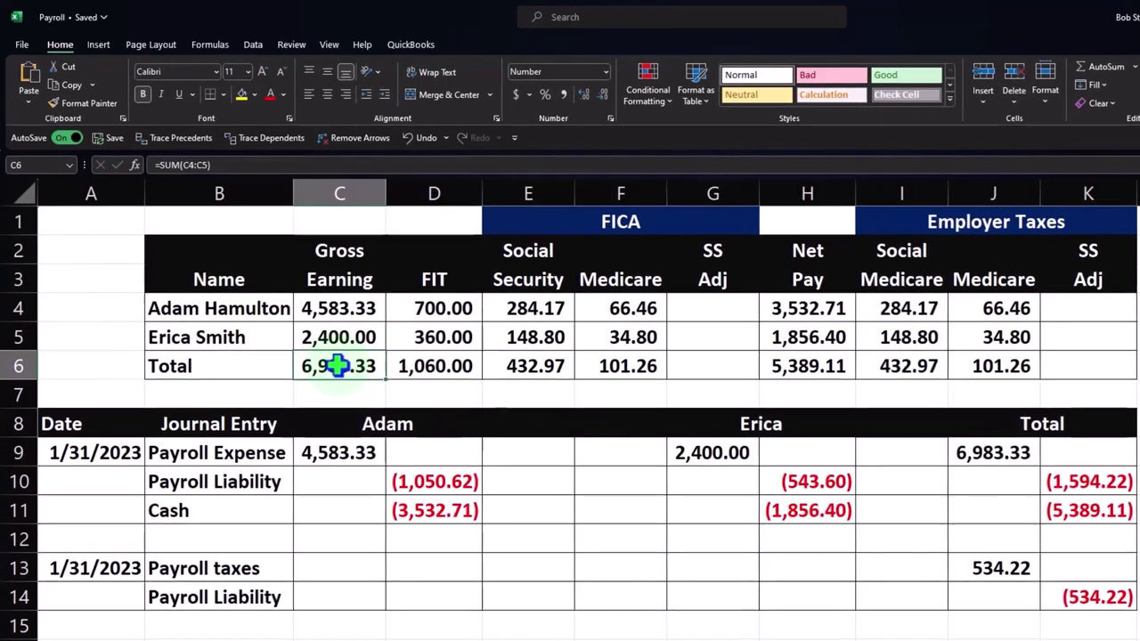
click(1081, 475)
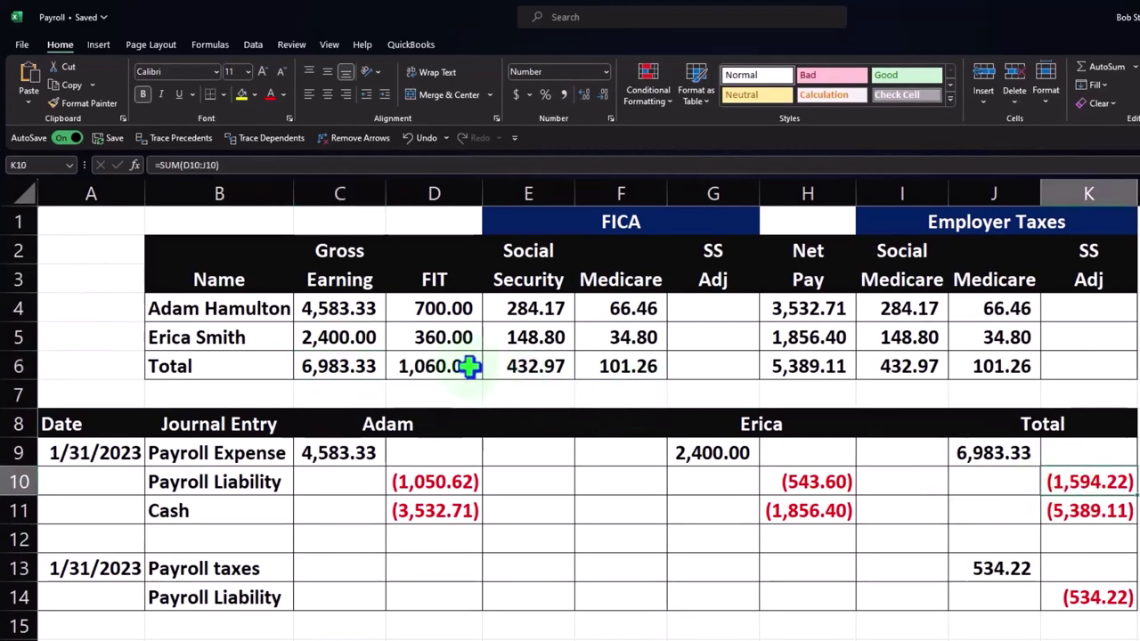
drag(470, 366, 650, 367)
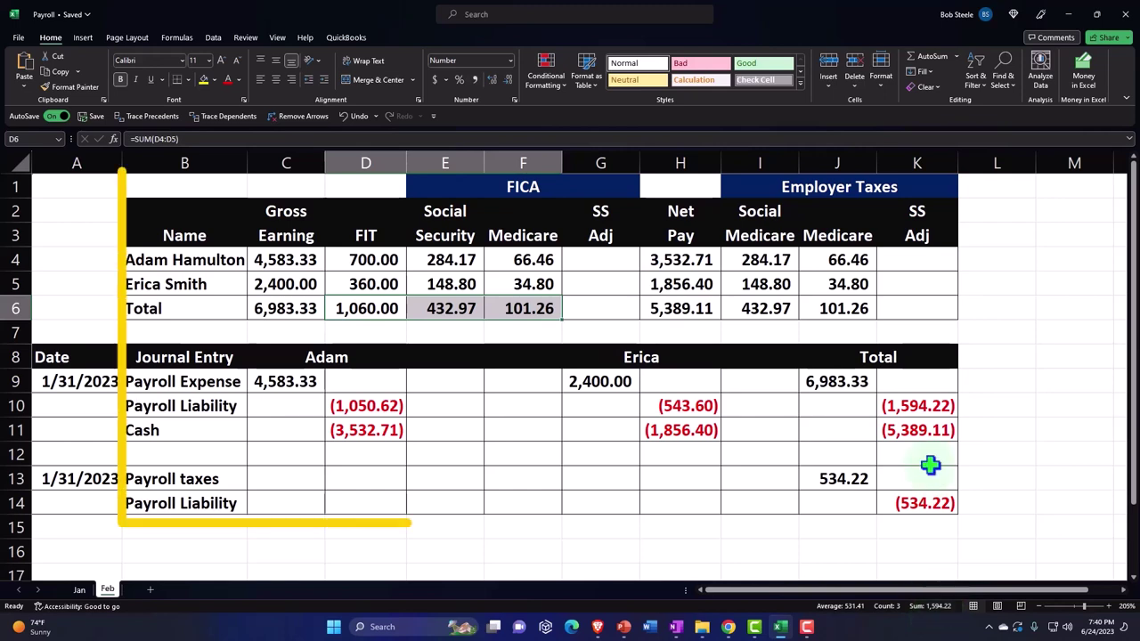
click(916, 431)
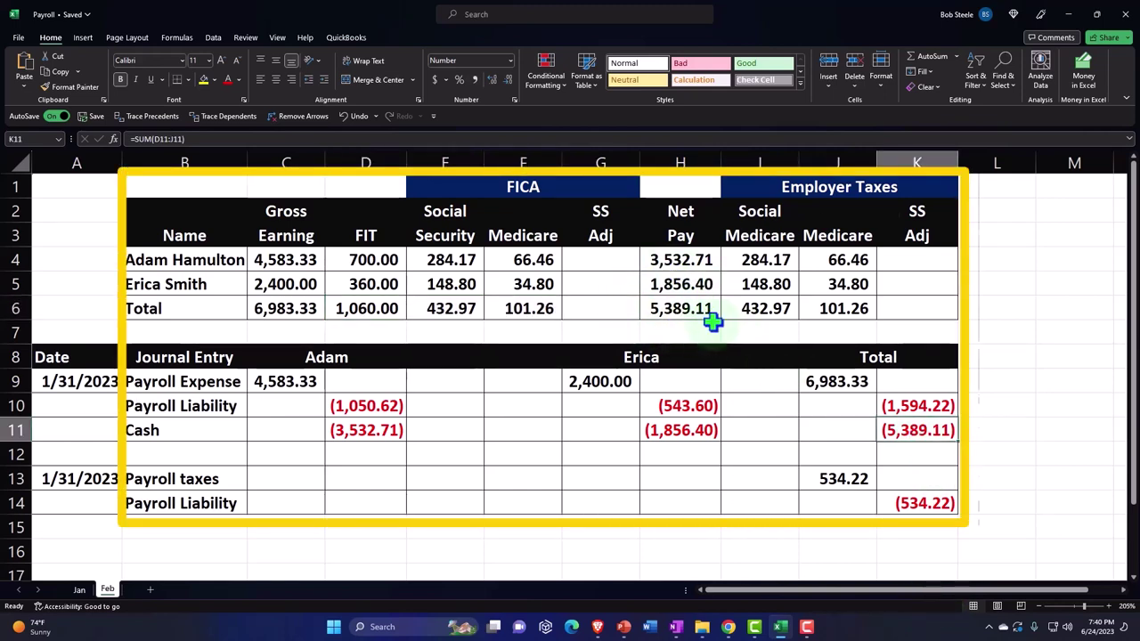
drag(819, 381, 888, 428)
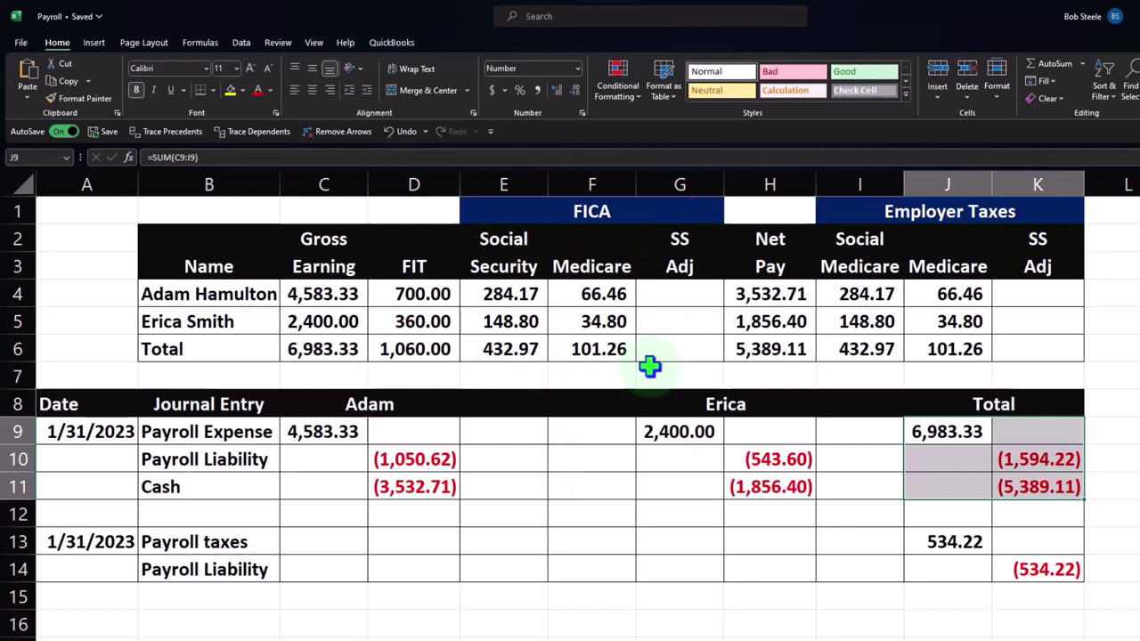
click(757, 349)
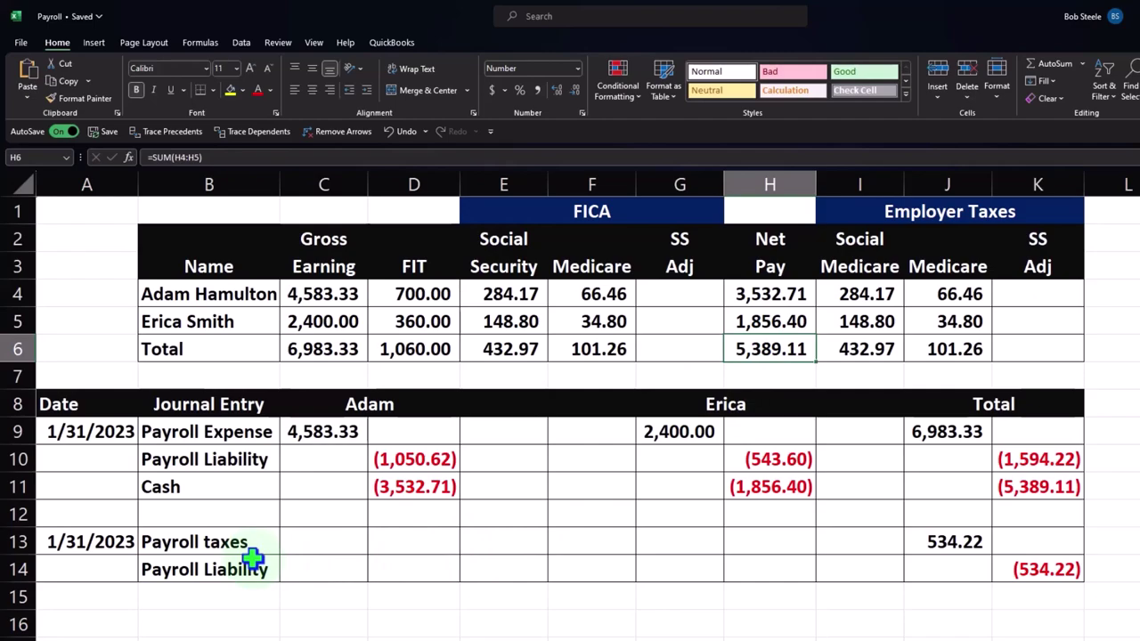
Step: Check the employer payroll tax entry's formulas, =SUM(I6:K6) in J13 and =-J13 in K14, and review the payroll taxes row
double_click(976, 544)
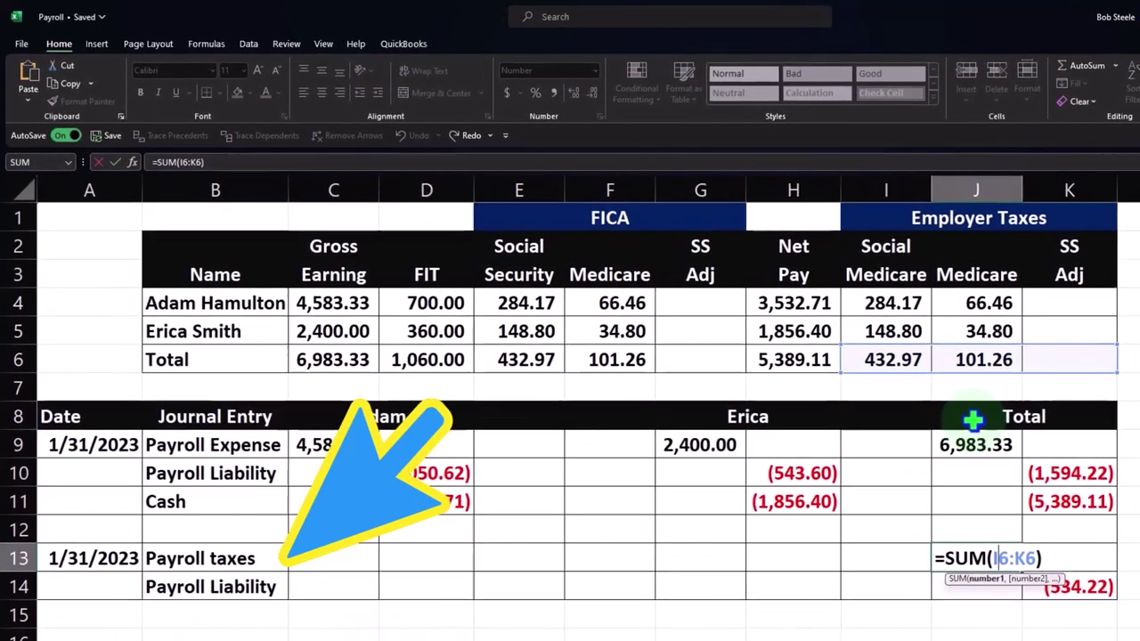
key(Return)
click(1084, 588)
text(=-J13)
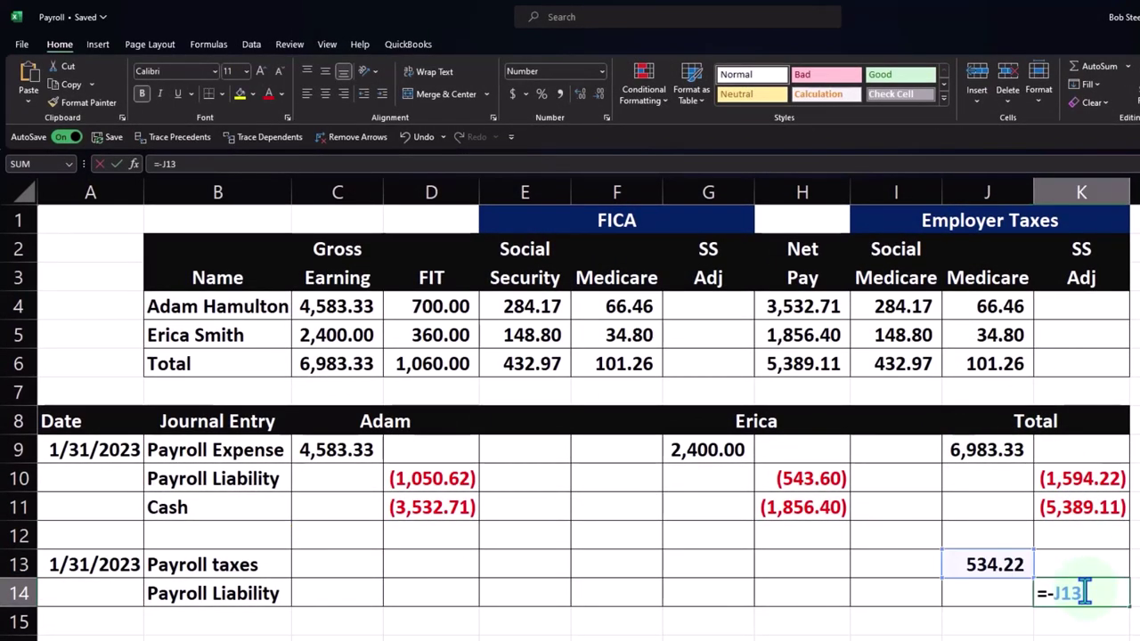
key(Return)
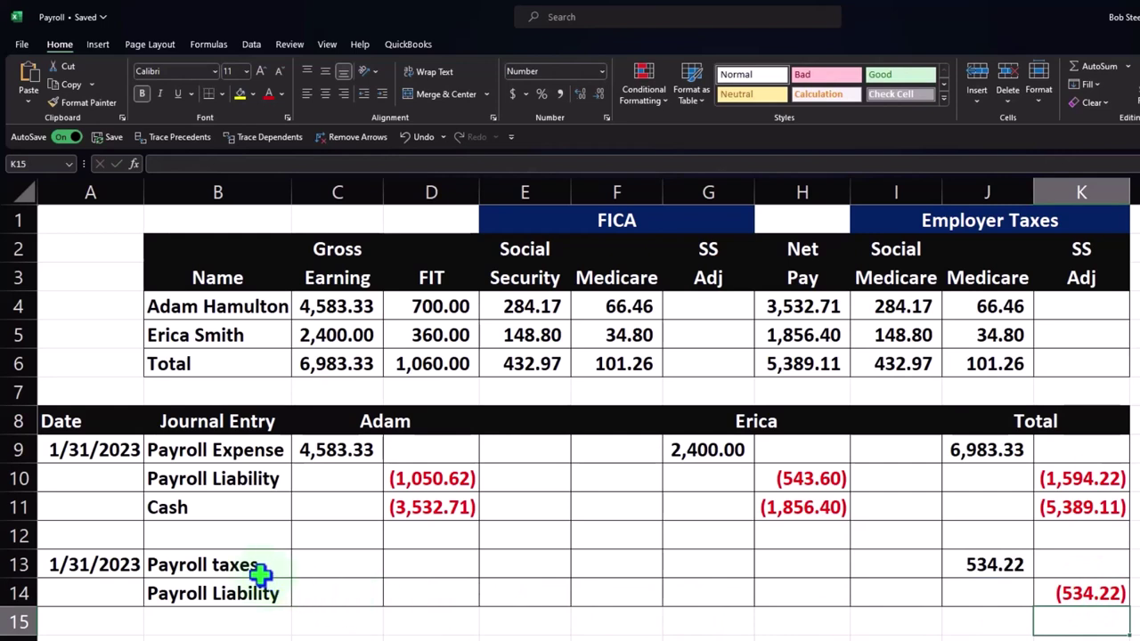
drag(260, 574, 1006, 567)
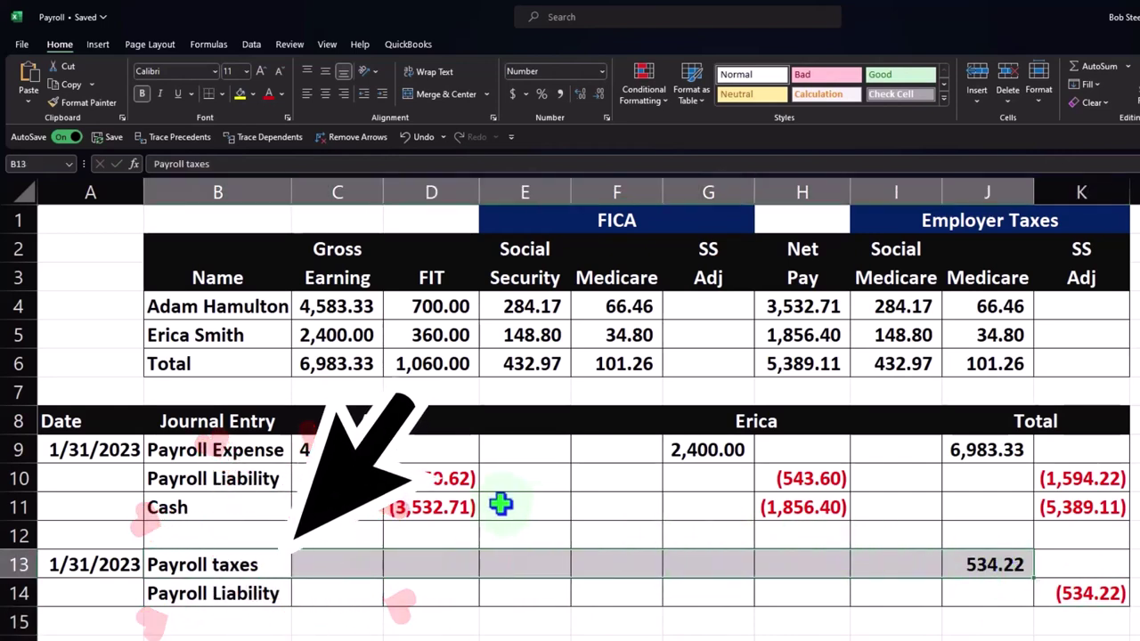
Step: Review the employee withholdings in D4:F5 alongside the employer taxes in I4:J4 and their totals in I6:J6
drag(470, 311, 591, 328)
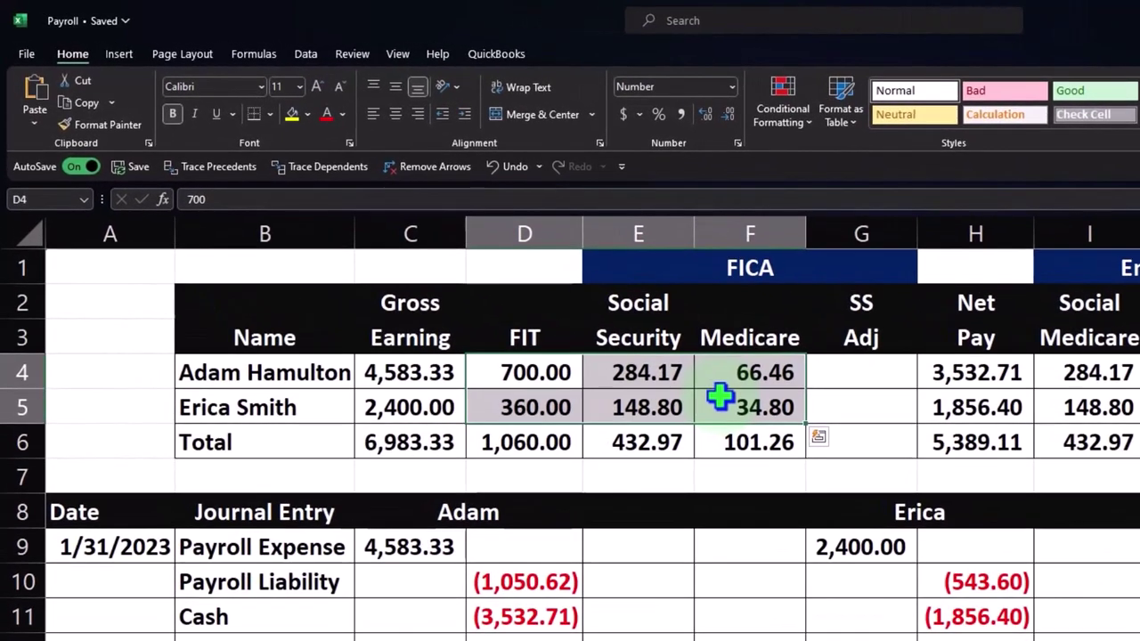
click(1064, 367)
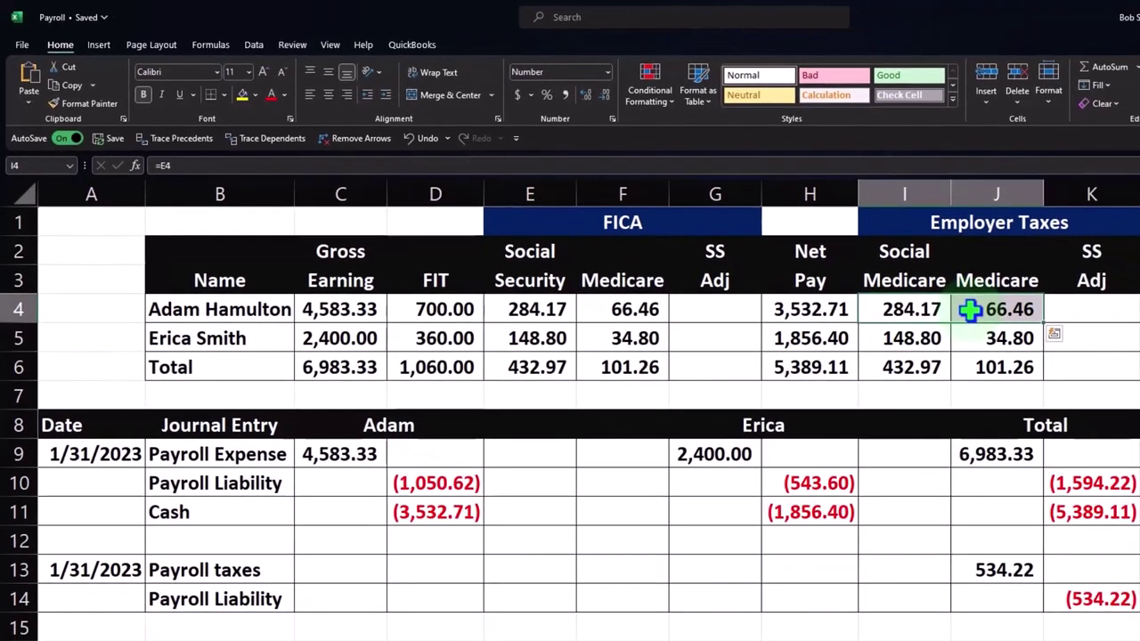
drag(930, 365, 954, 366)
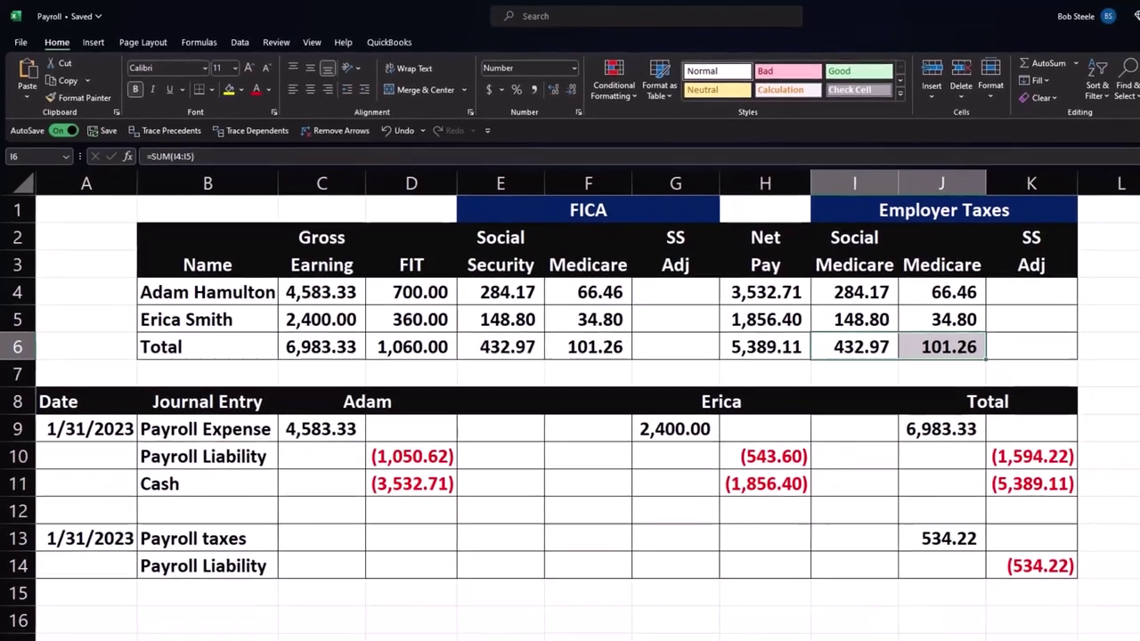
Step: Switch to Xero and start a new Spend Money transaction paid from the Checking 0415 account
mouse_move(784, 628)
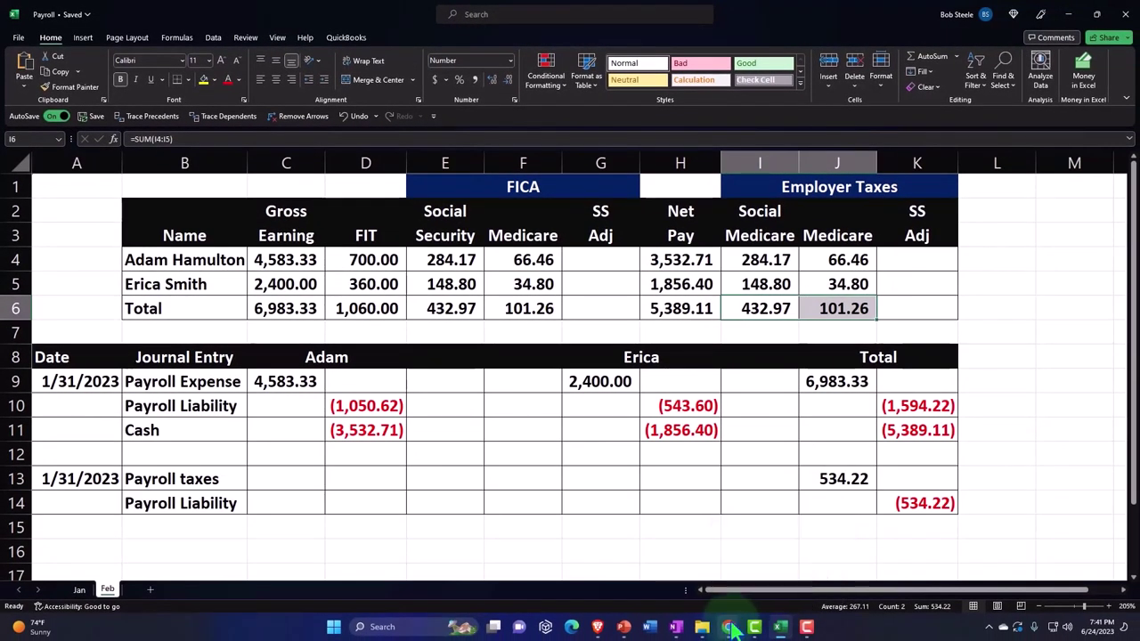
mouse_move(729, 628)
click(754, 586)
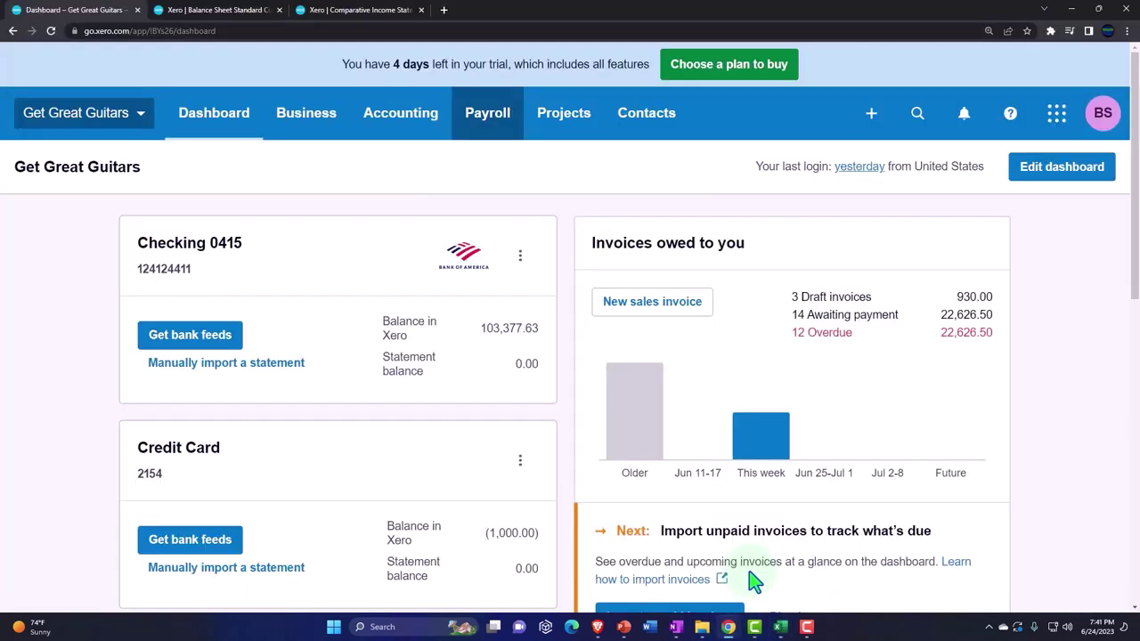
click(870, 116)
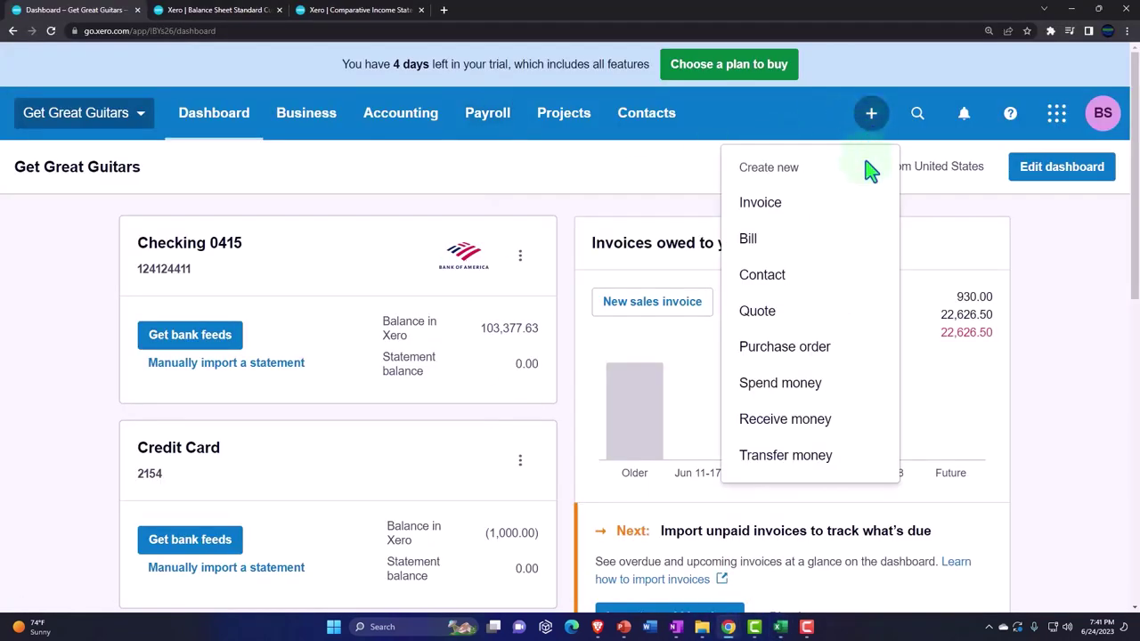
click(802, 388)
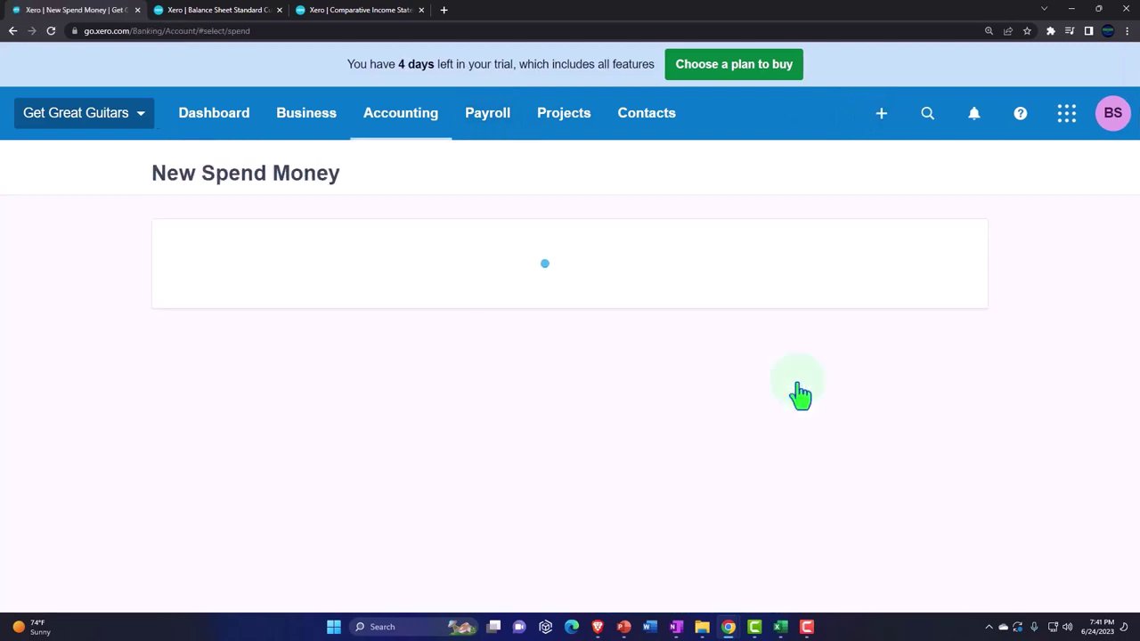
click(432, 322)
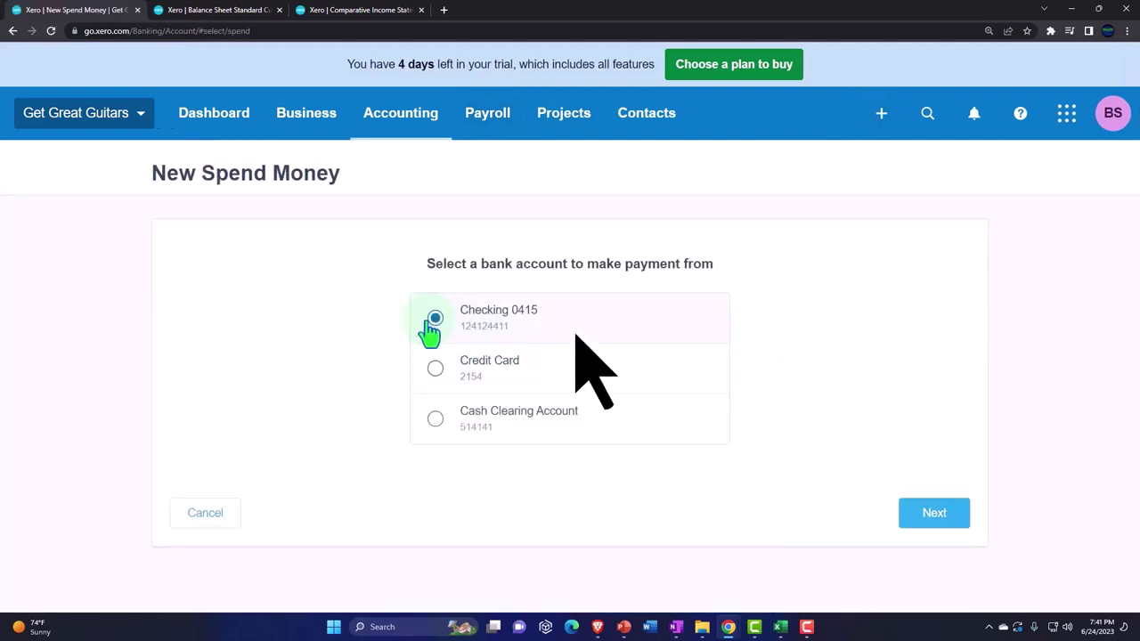
click(908, 513)
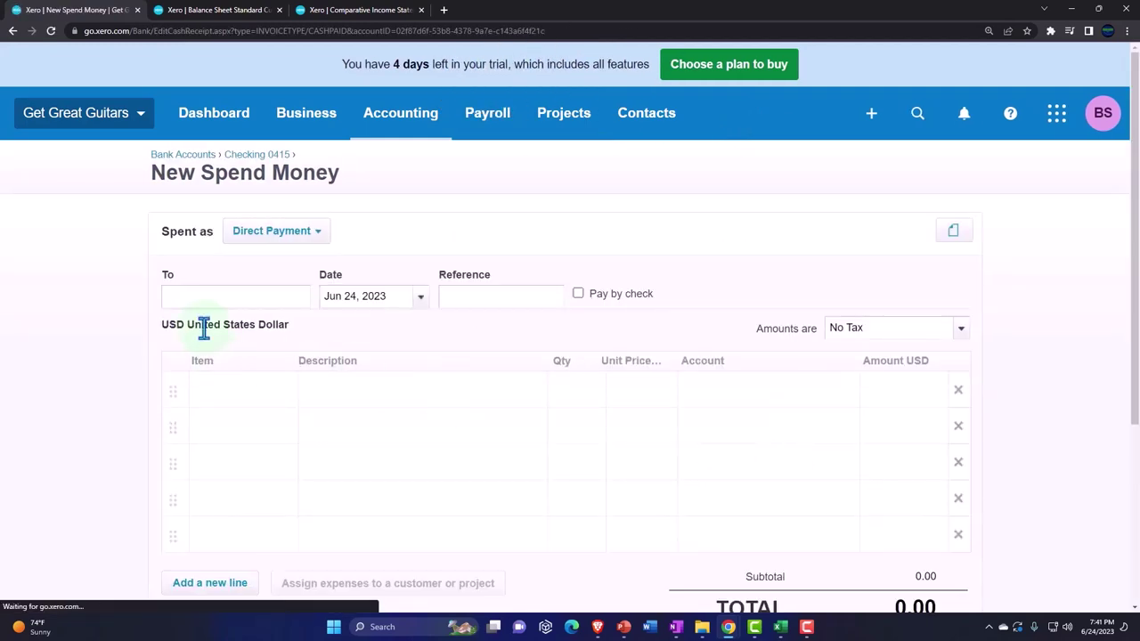
Step: Set the payee to the first employee in the payroll worksheet and the payment date to Feb 28, 2023
text(A)
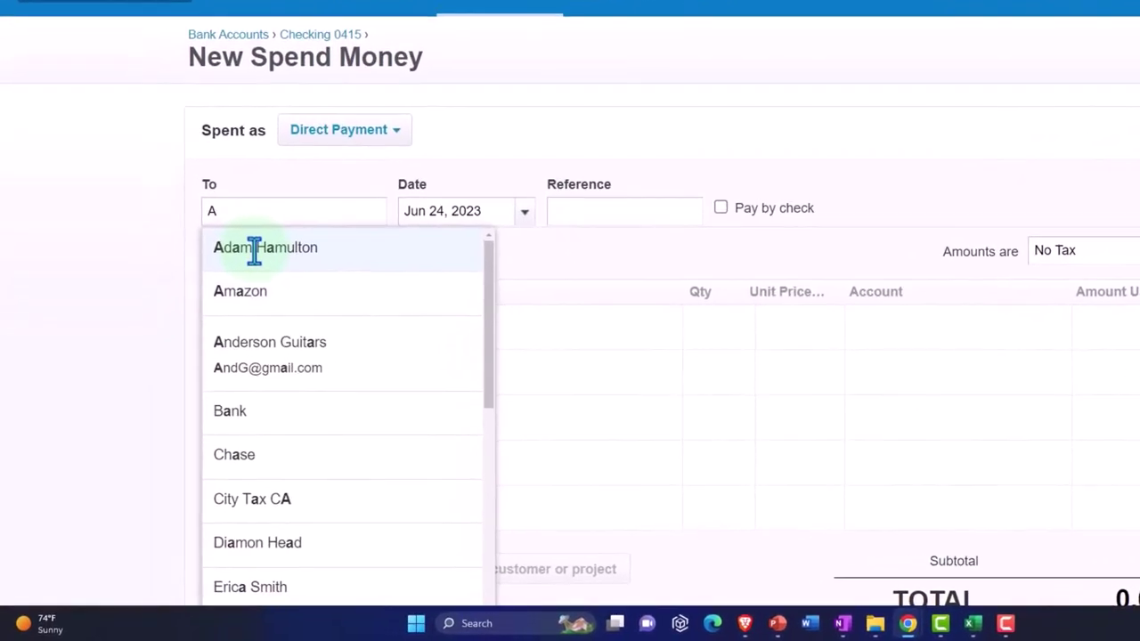
click(255, 248)
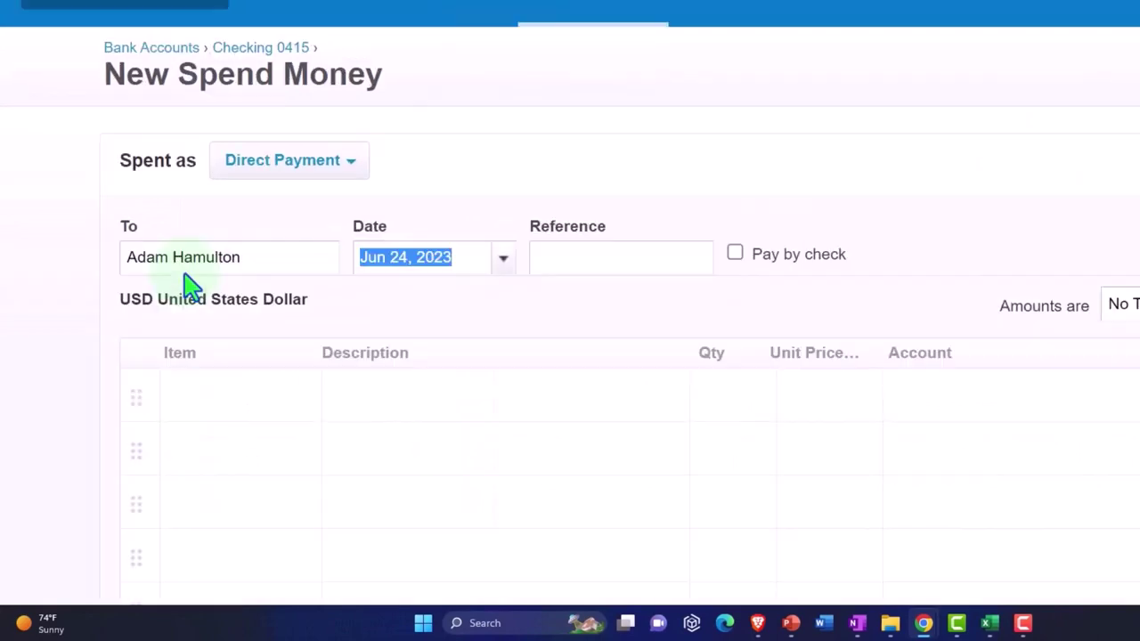
click(510, 191)
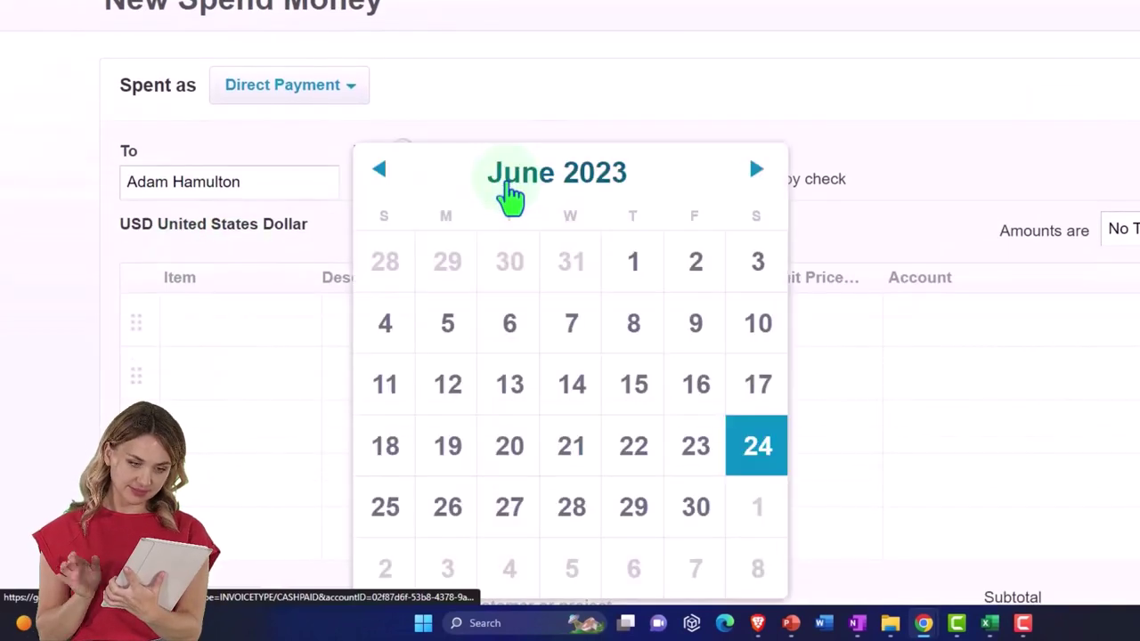
click(381, 169)
click(381, 169)
click(380, 169)
click(383, 170)
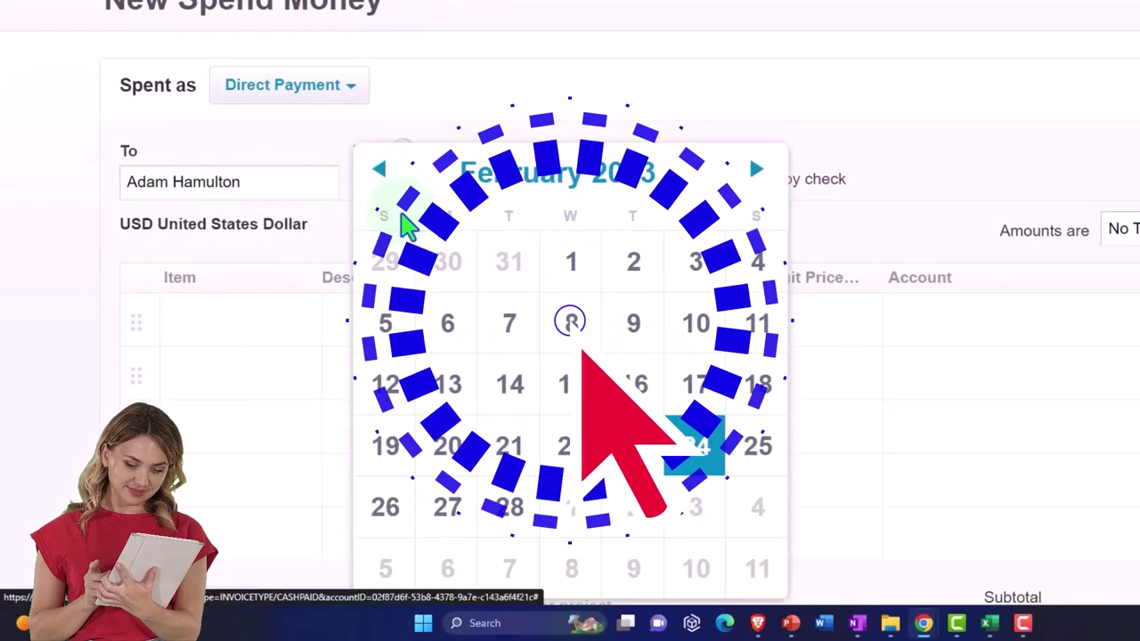
click(494, 515)
key(Tab)
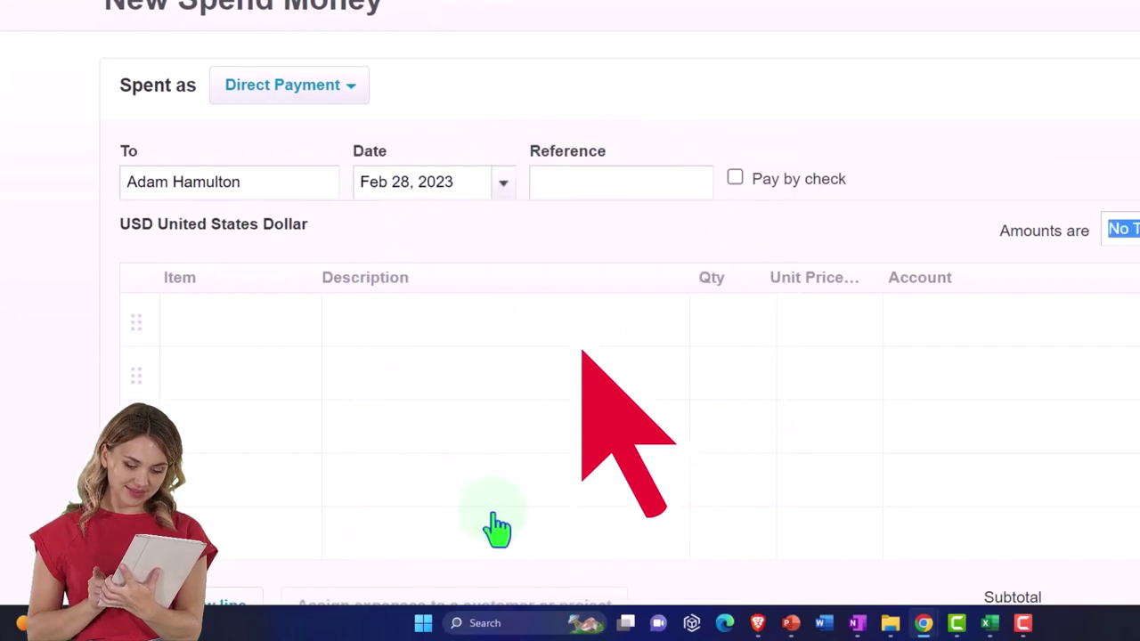
Step: Start the payment's first line with quantity 1, and check the first employee's payroll expense in cell C9 of the Excel worksheet
key(Tab)
key(Tab)
key(Tab)
key(Tab)
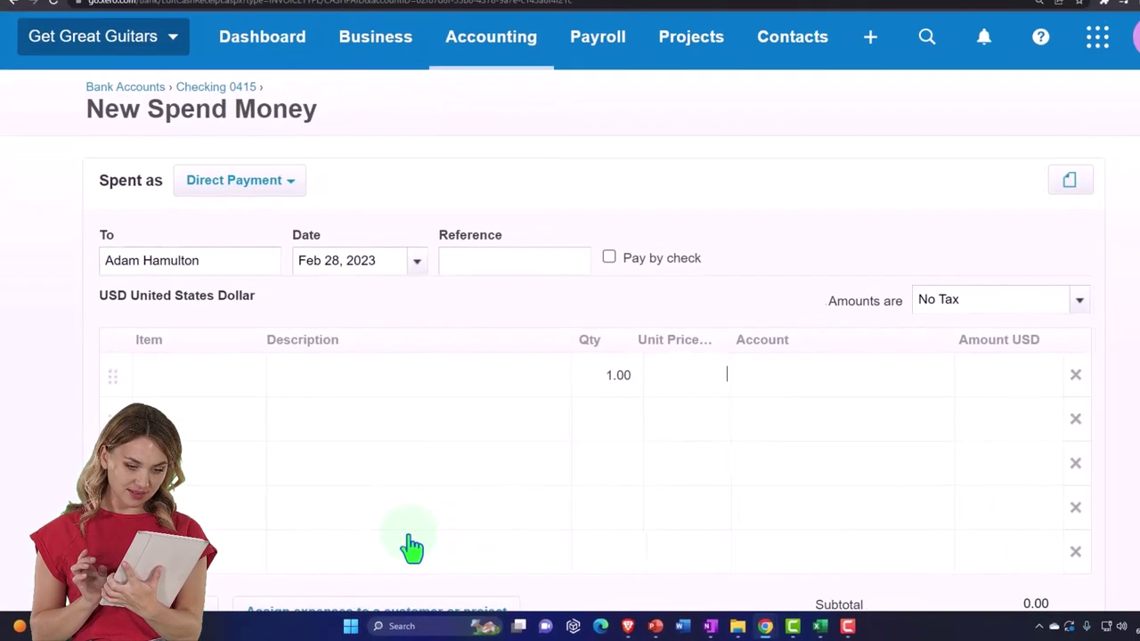
click(819, 626)
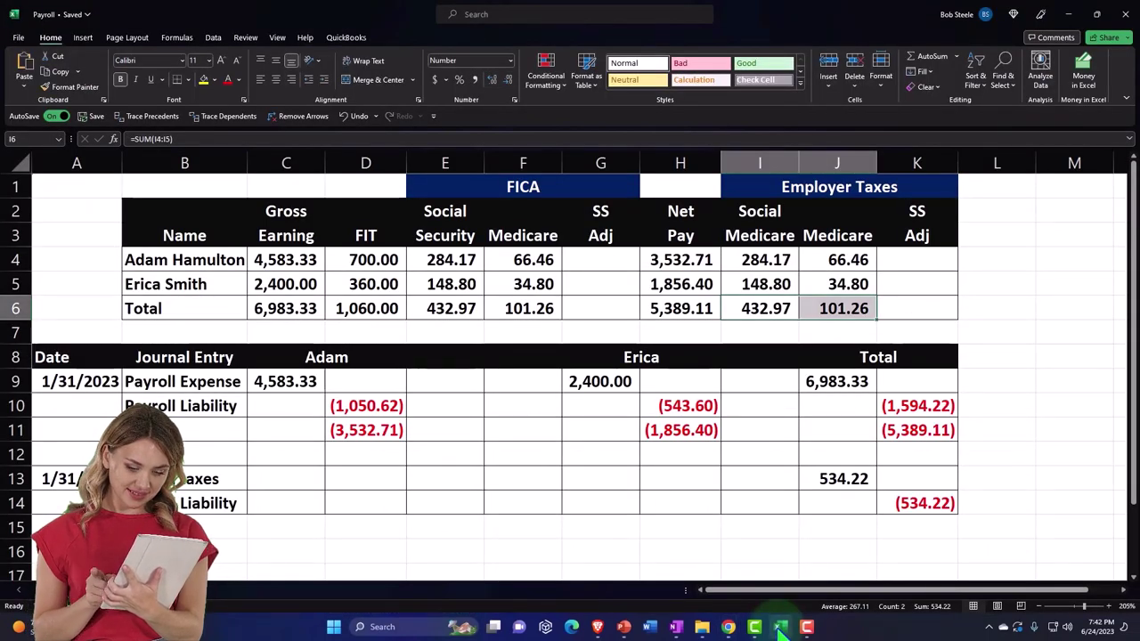
click(444, 478)
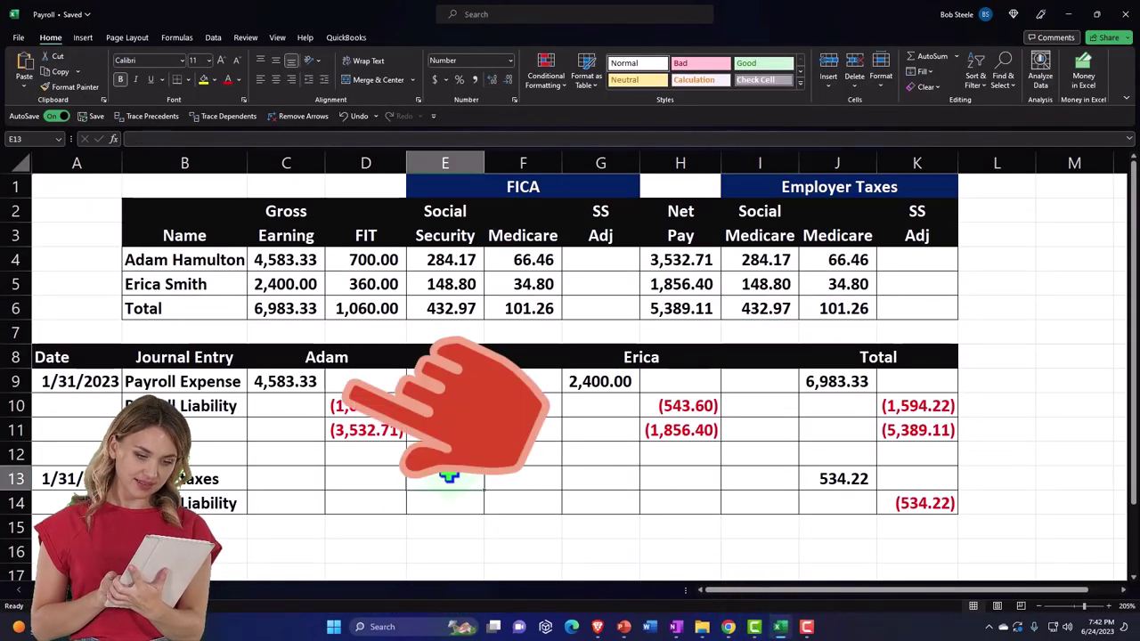
click(267, 383)
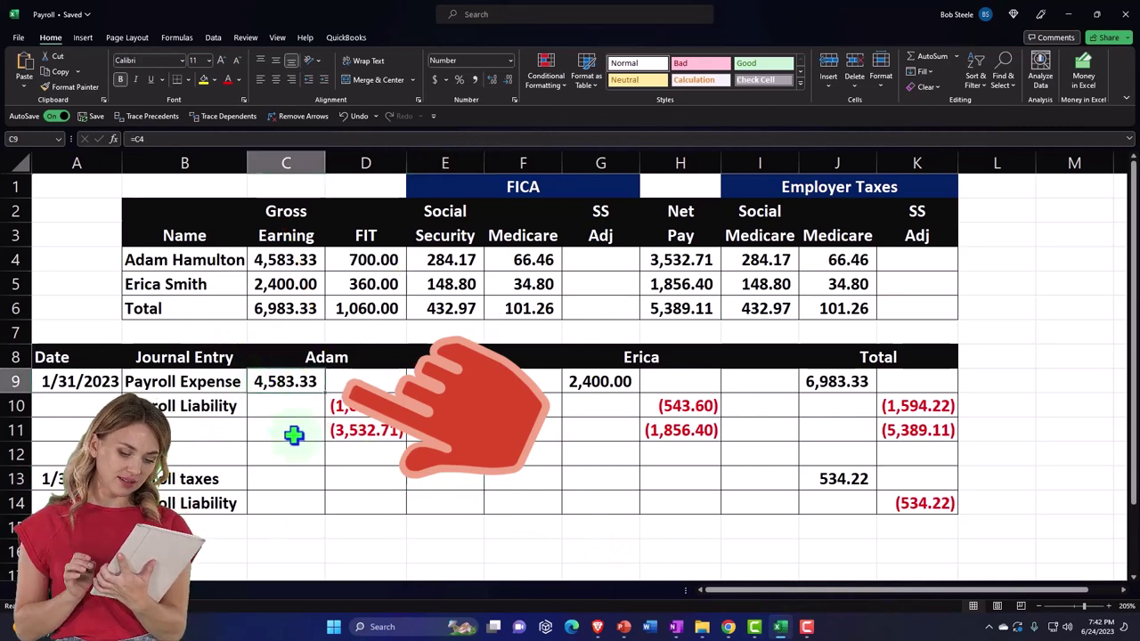
click(1066, 15)
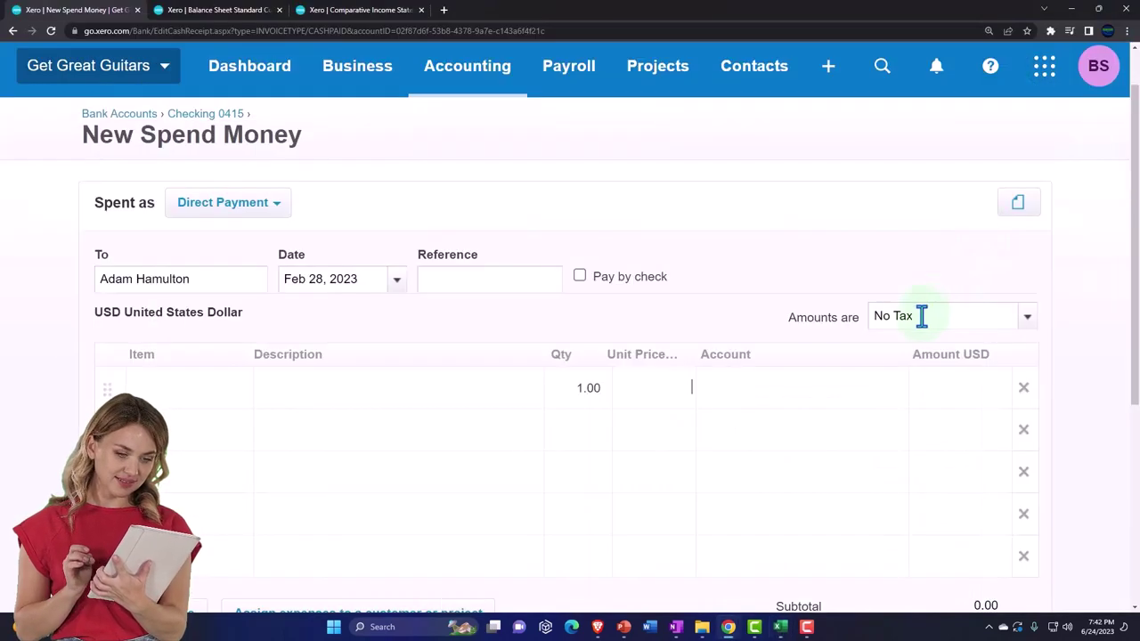
click(789, 396)
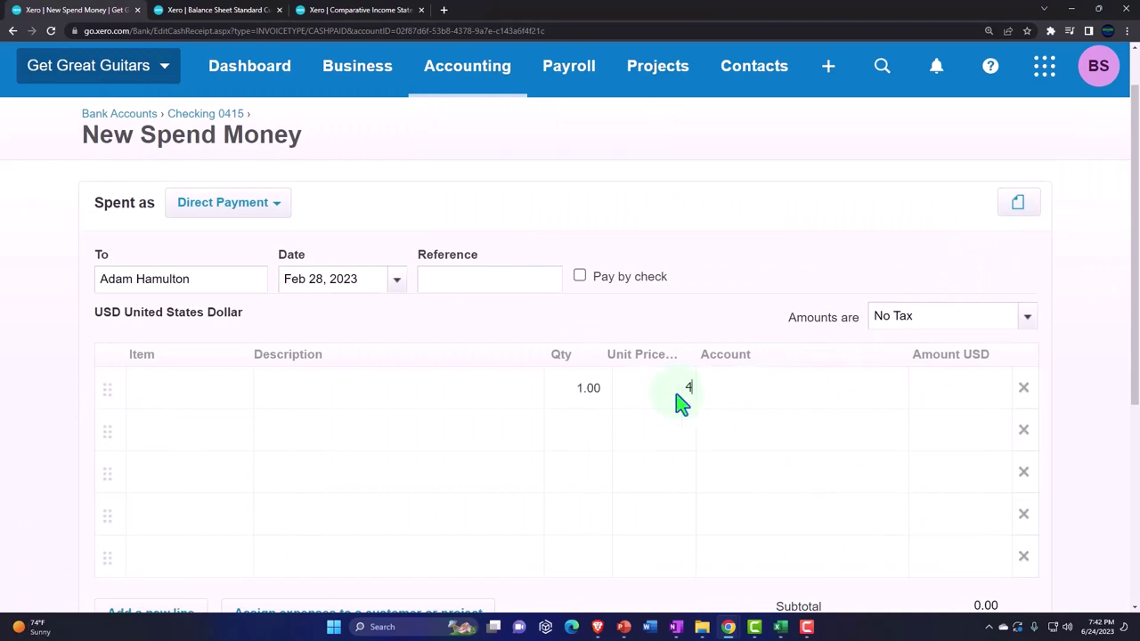
text(1)
key(Tab)
text(4583)
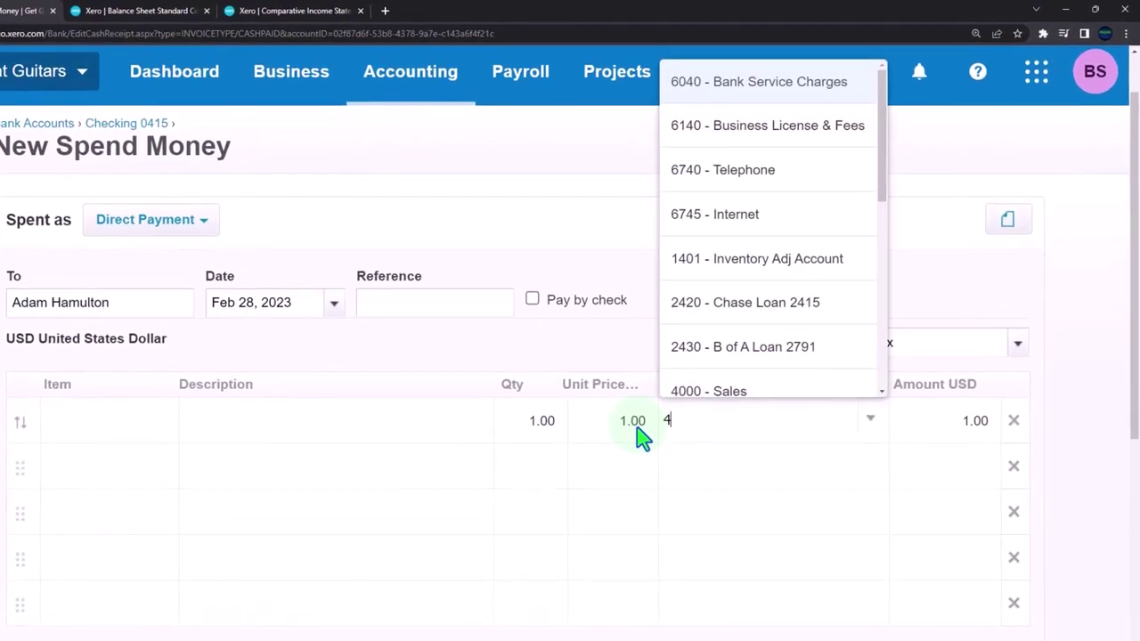
text(.33)
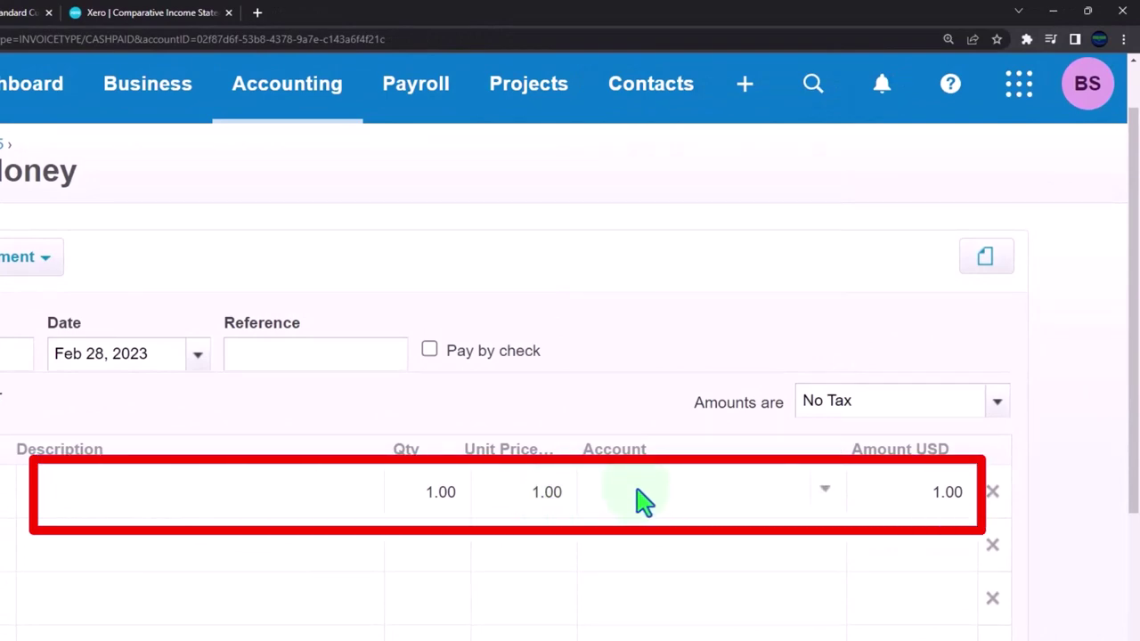
Step: Assign the first line of the payment to the account 6680 - Wages & Salaries
text(payr)
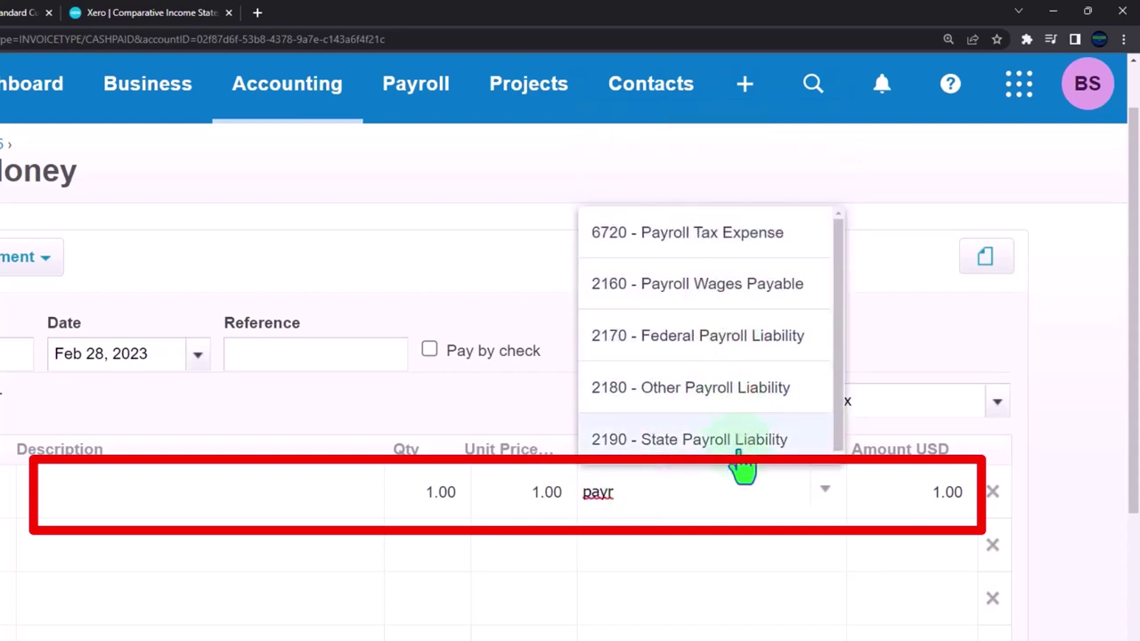
key(BackSpace)
key(BackSpace)
text(wa)
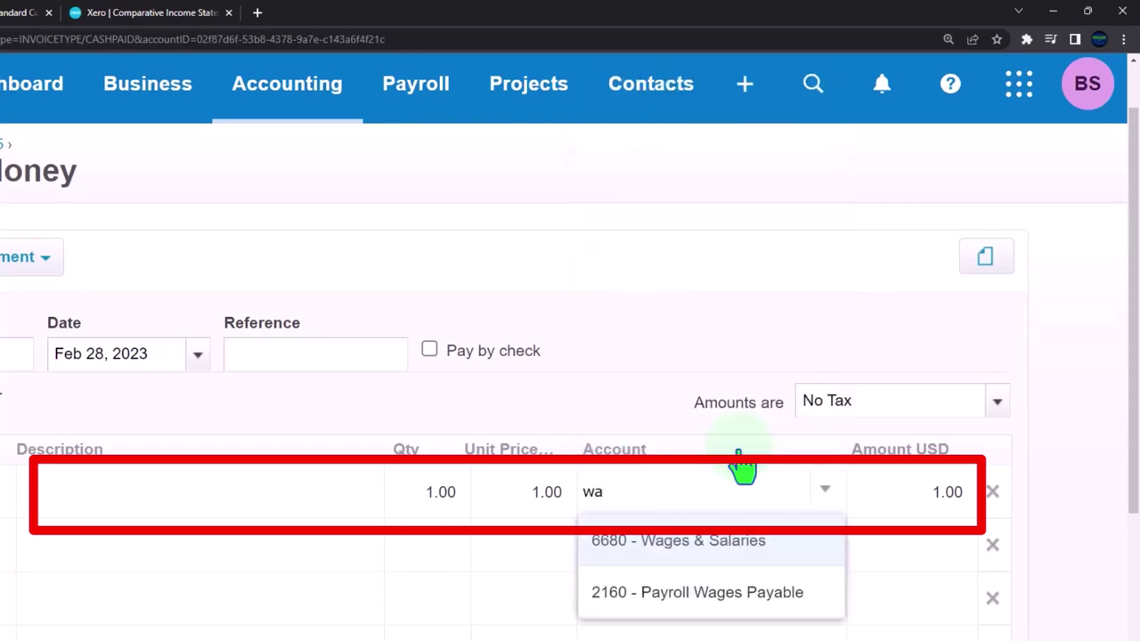
key(Return)
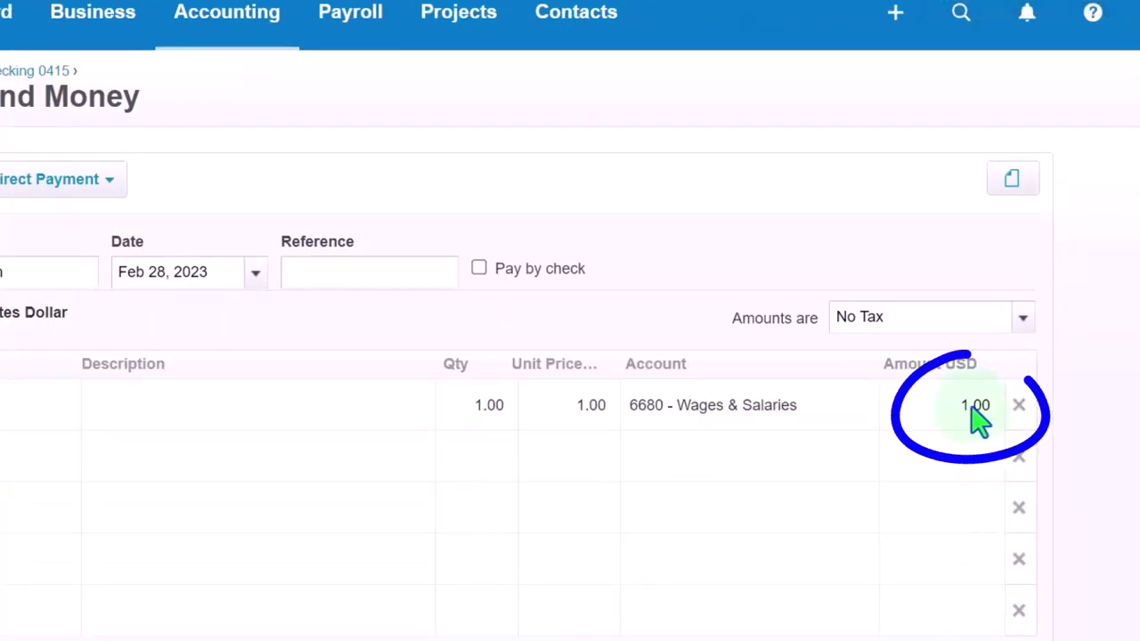
Step: Set the wages line's unit price to 4583.33, matching the gross payroll expense in cell C9 of the Excel worksheet
click(491, 420)
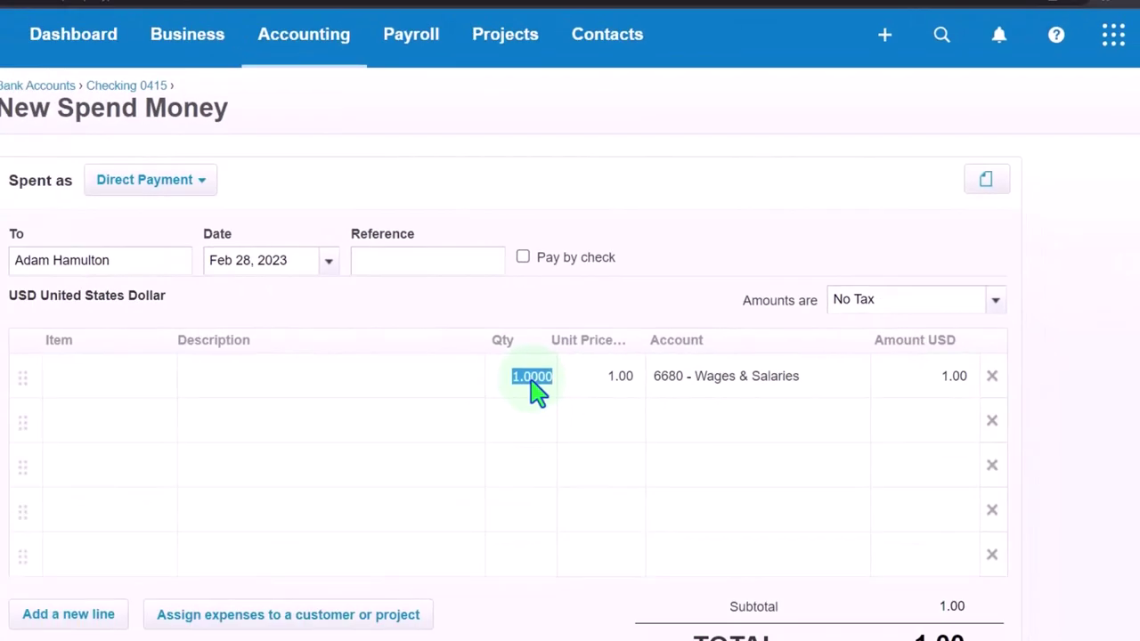
key(Tab)
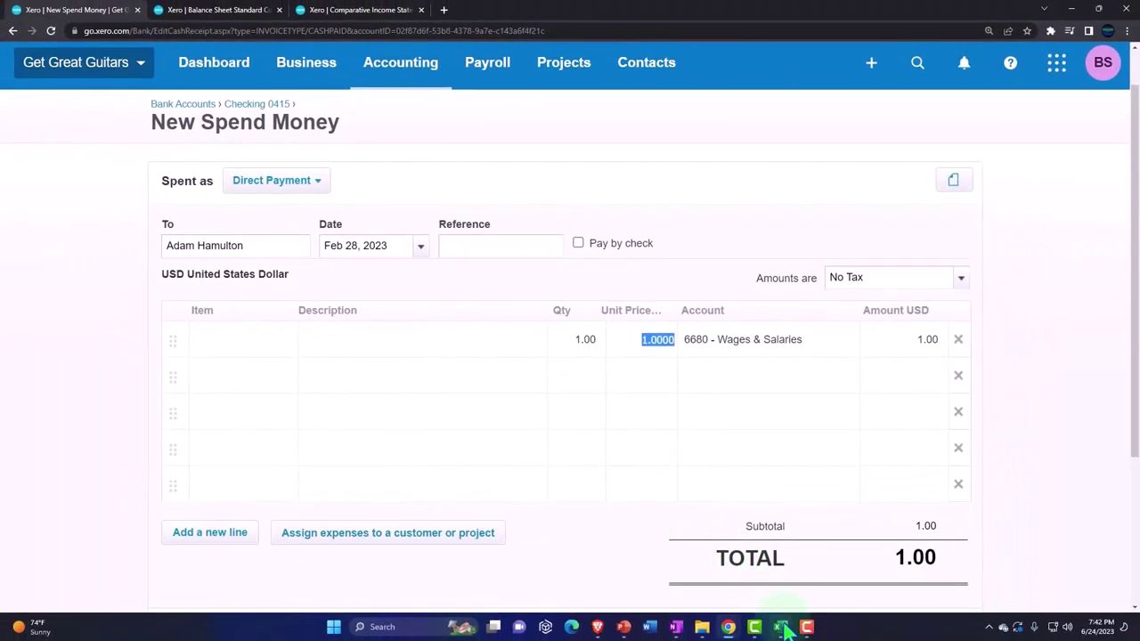
click(781, 628)
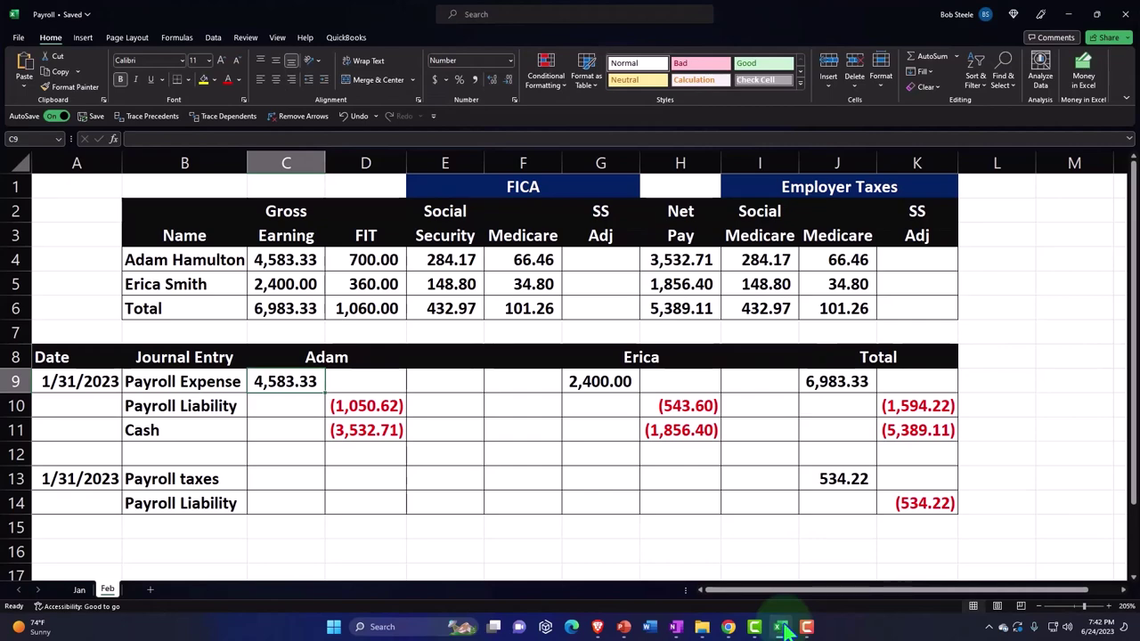
click(728, 628)
text(4,)
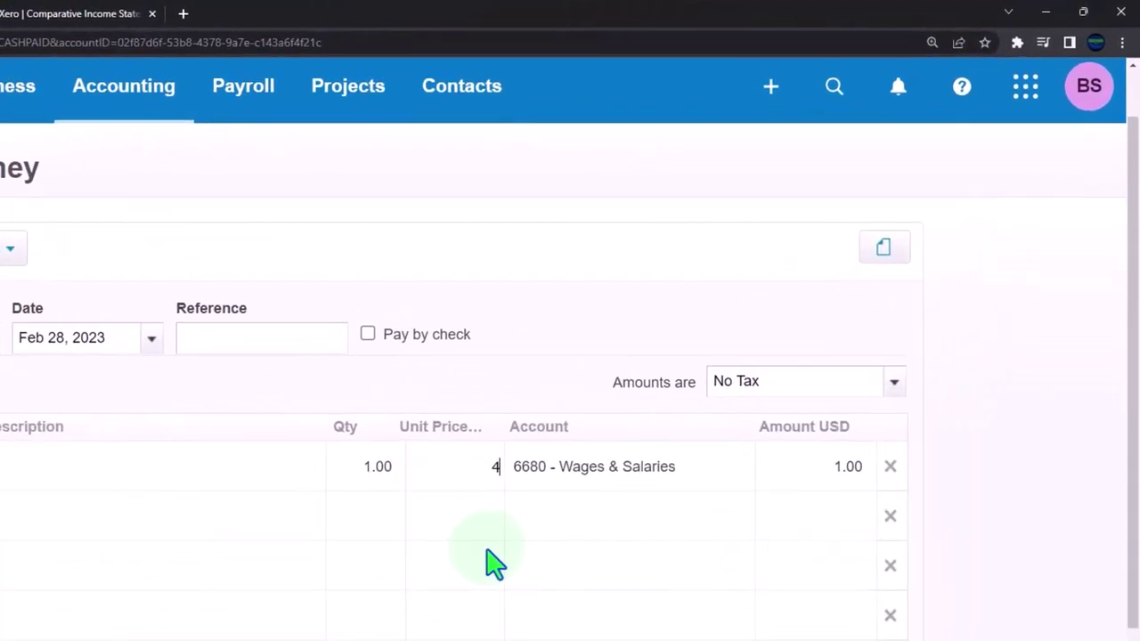
text(5)
text(83.33)
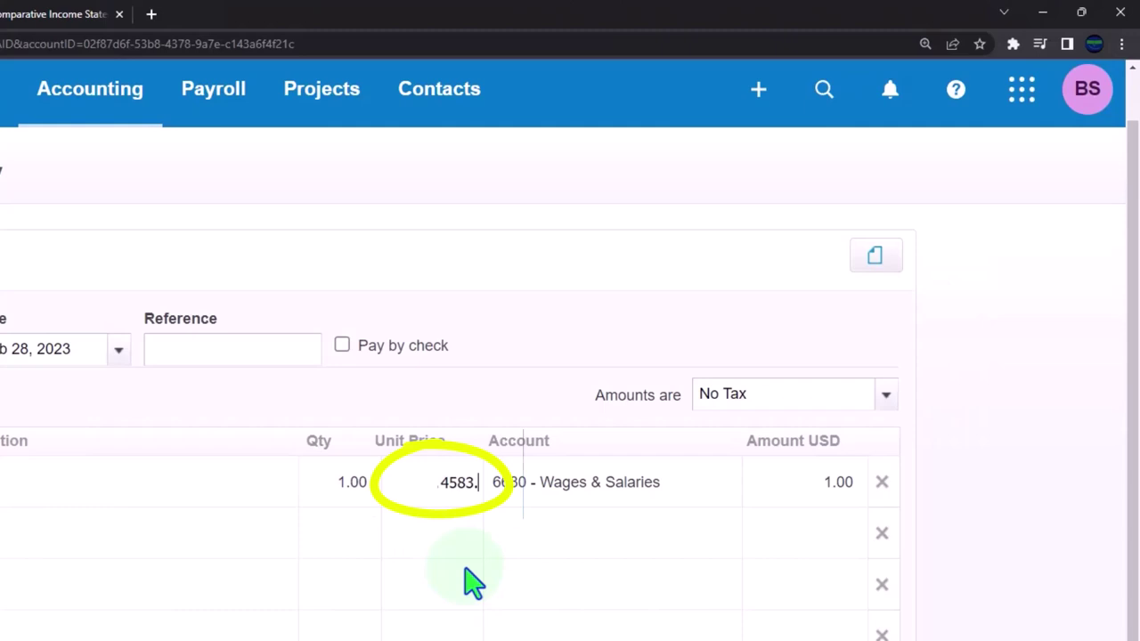
key(Tab)
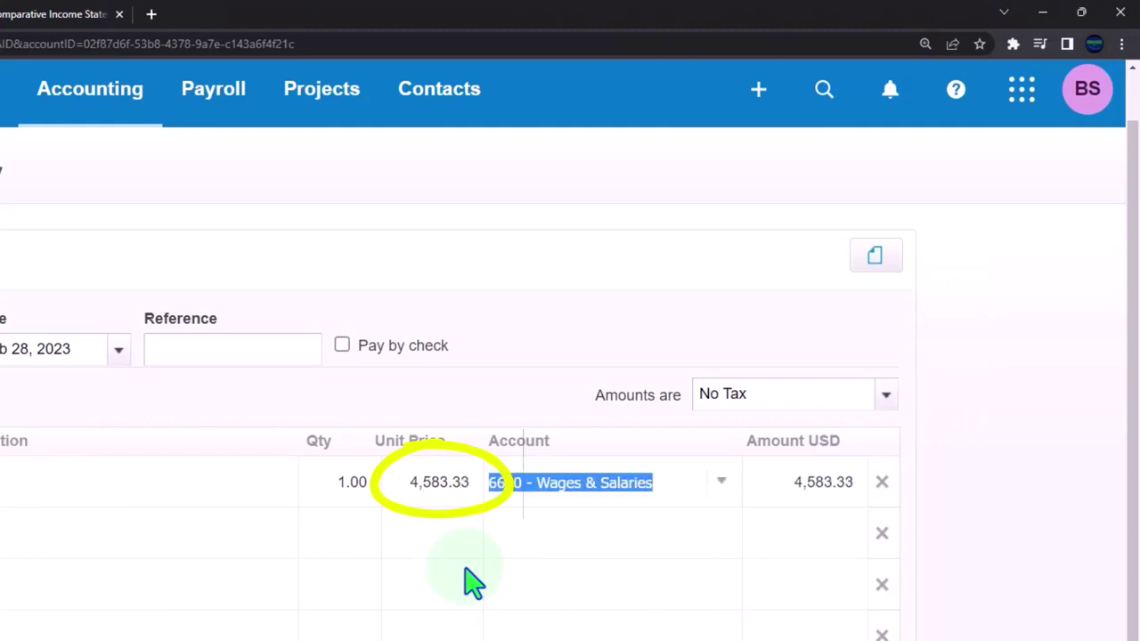
Step: Add a second line with quantity 1 and unit price -1050.62, taken from the payroll liability in D10 of the Excel worksheet
key(Tab)
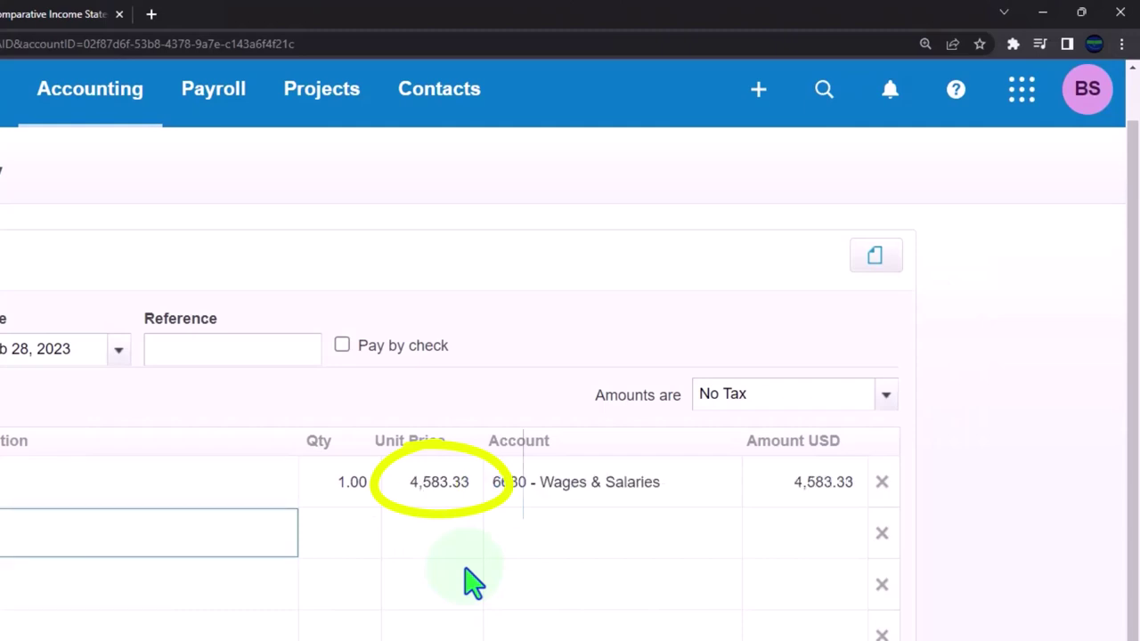
key(Tab)
text(1)
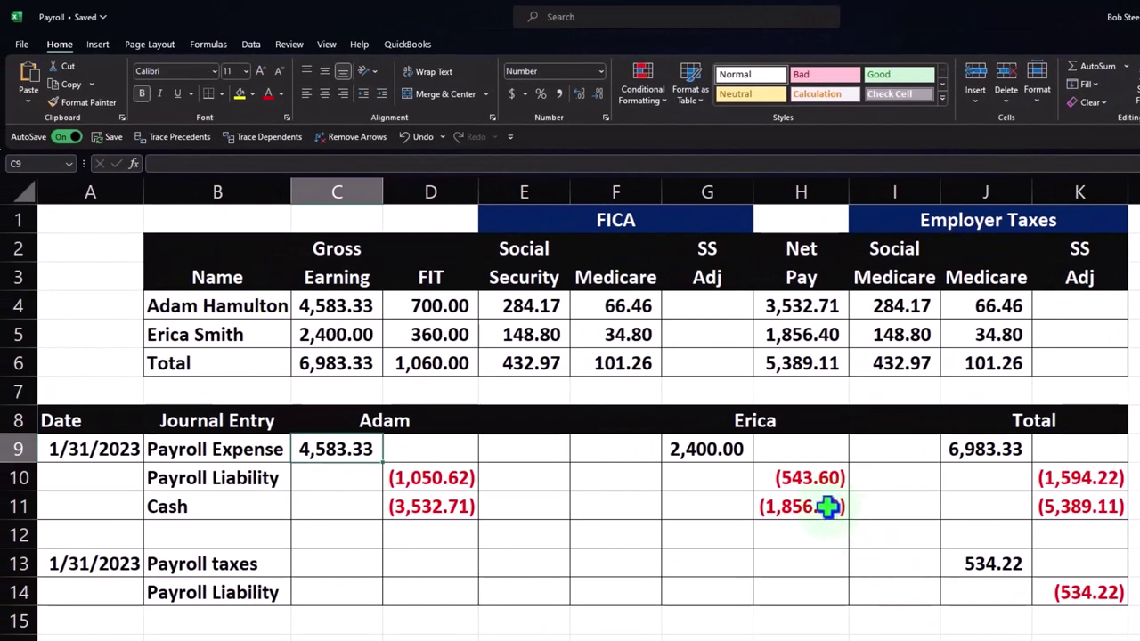
click(427, 480)
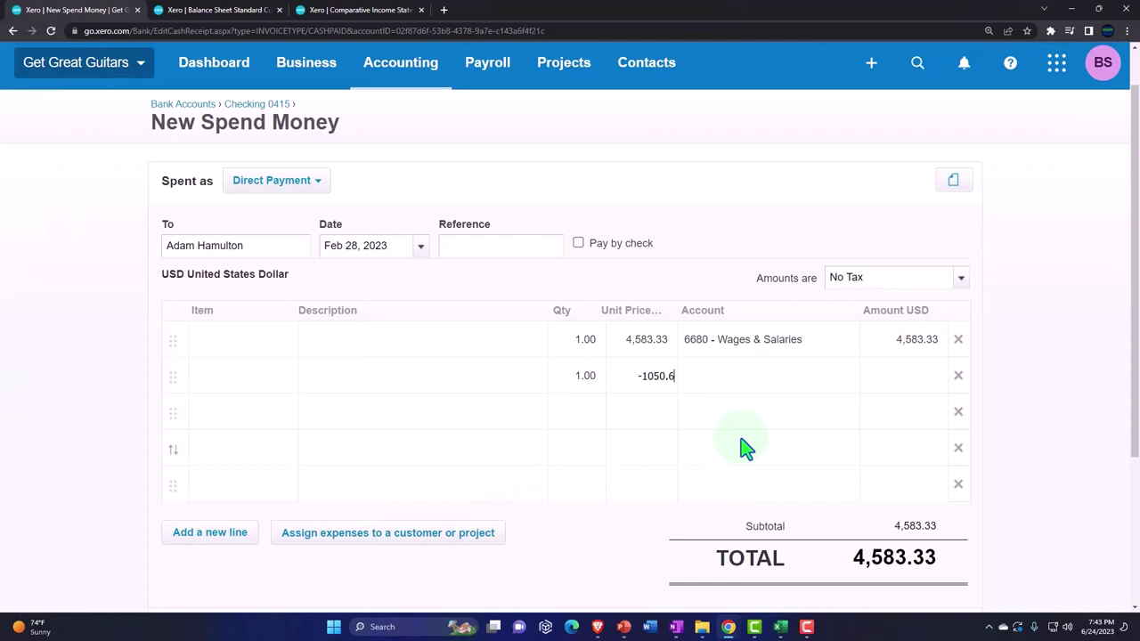
key(Tab)
Step: Assign the negative withholding line to the account 2170 - Federal Payroll Liability
text(pa)
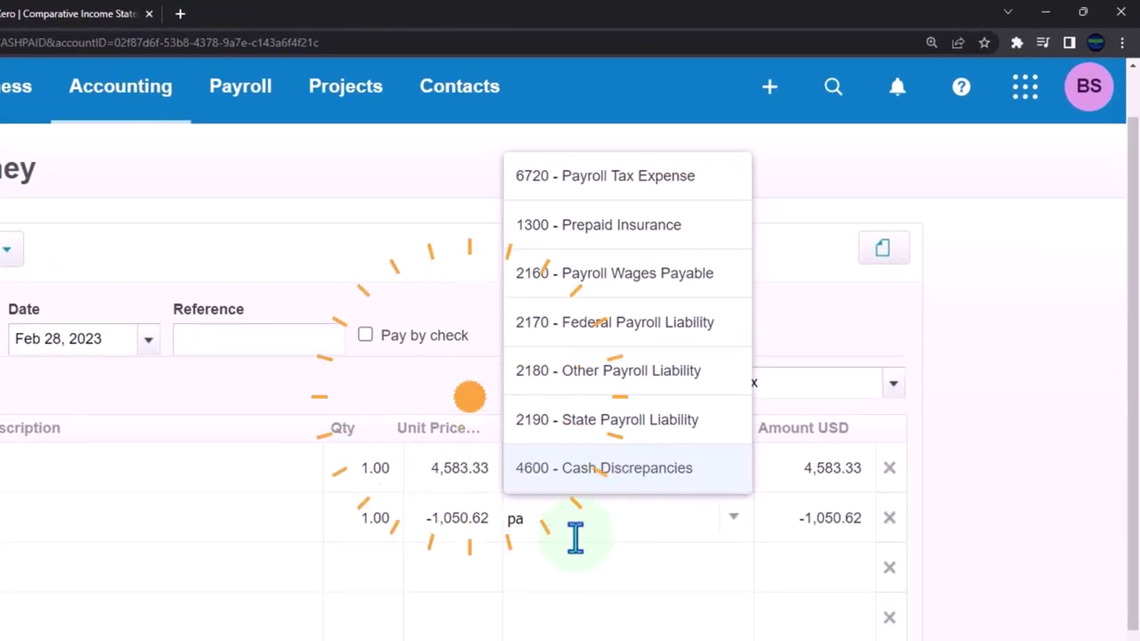
text(yroll t)
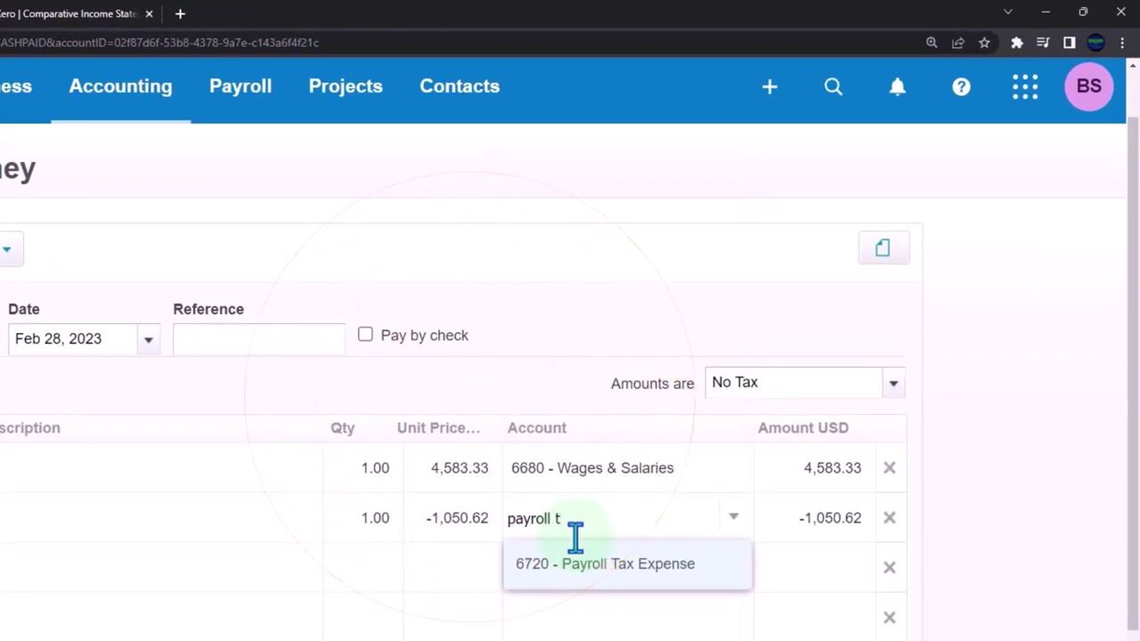
key(BackSpace)
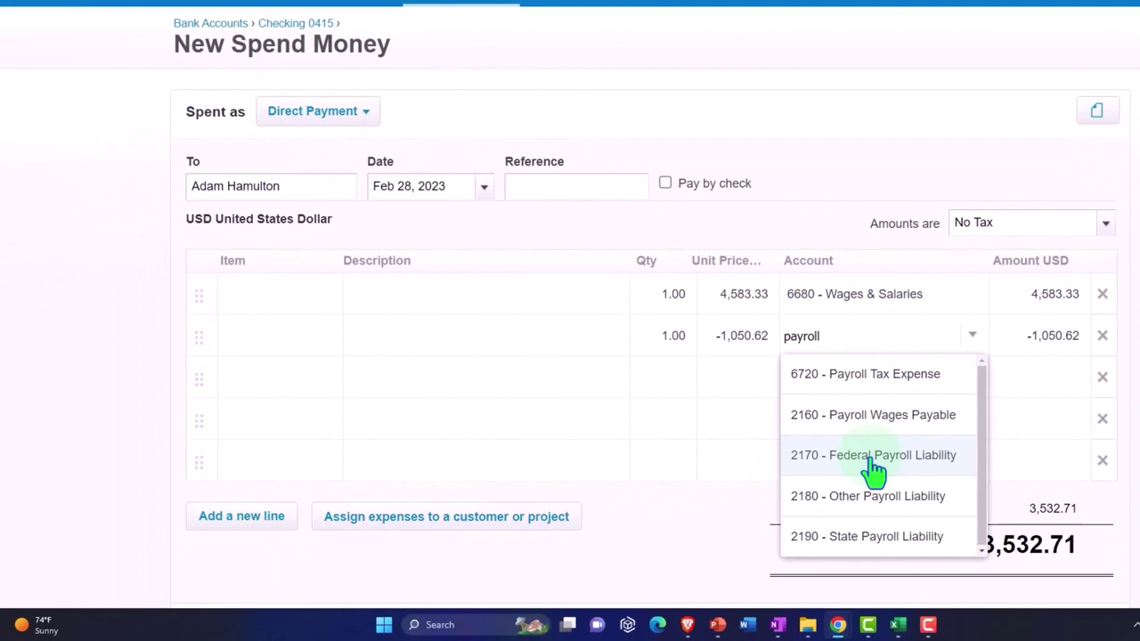
click(872, 461)
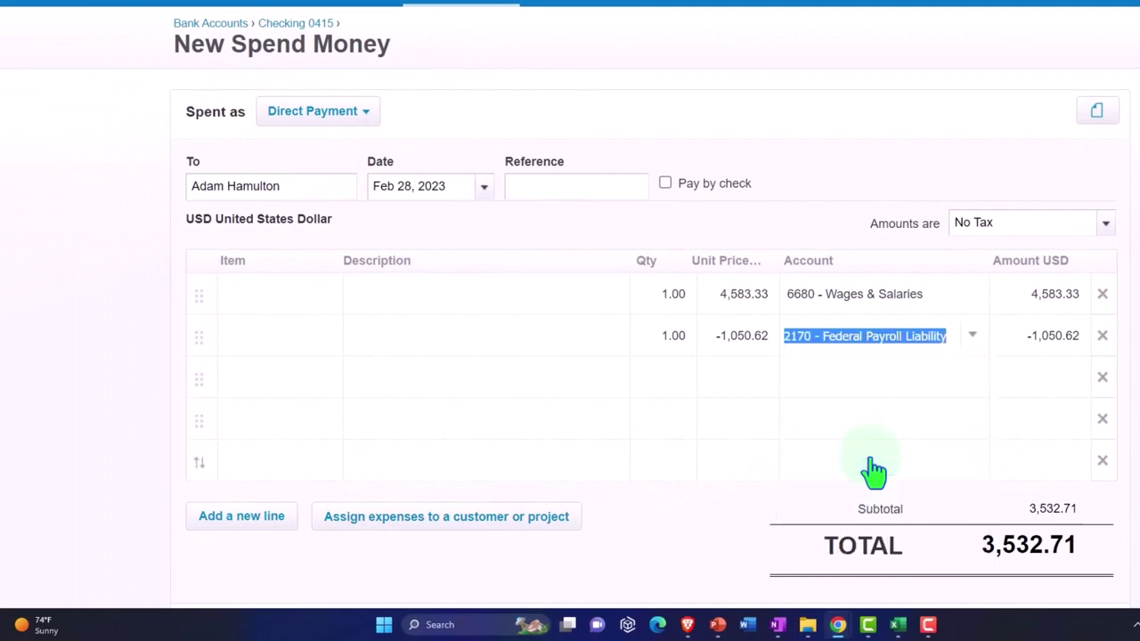
Step: Check the payment total and withholding against the first employee's figures in the Excel payroll worksheet, and save the payment in Xero
key(Tab)
key(Tab)
key(Tab)
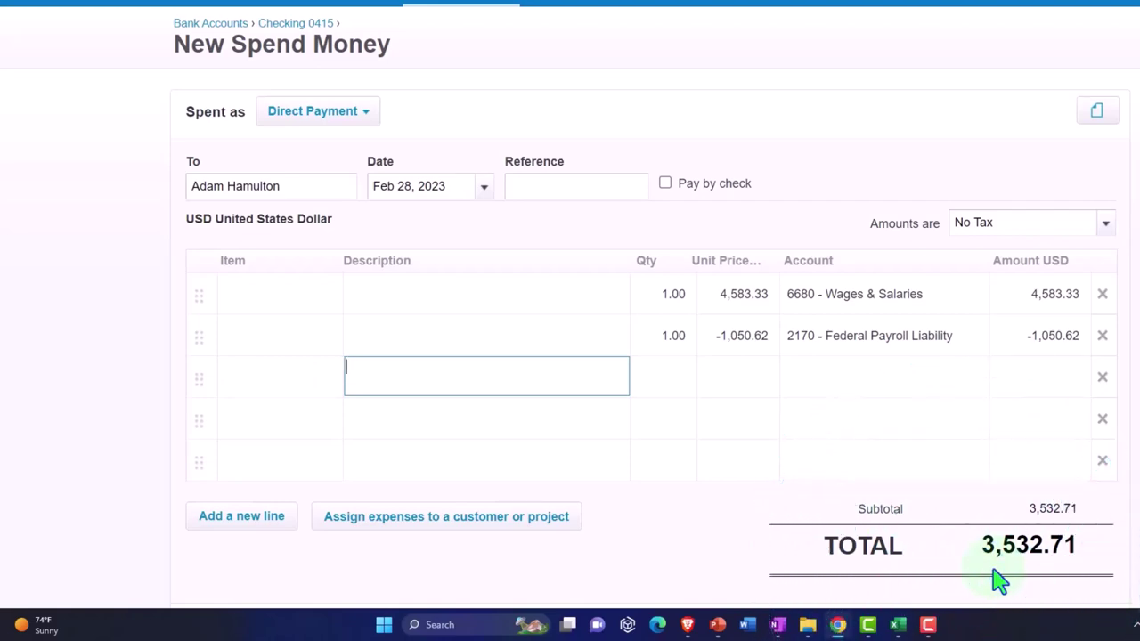
click(897, 624)
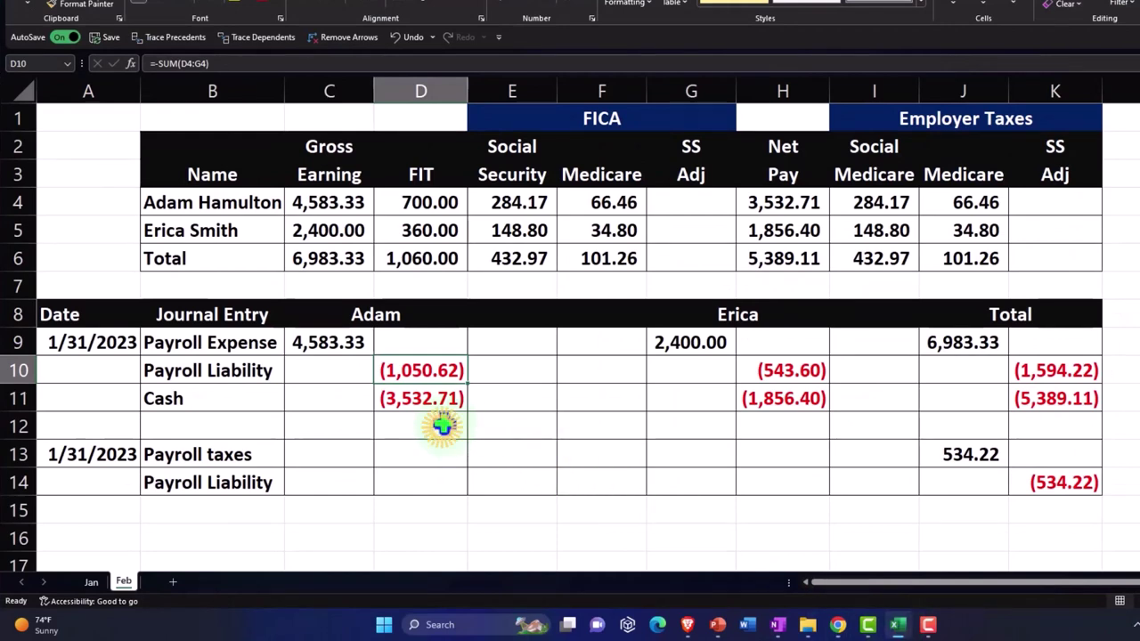
click(904, 624)
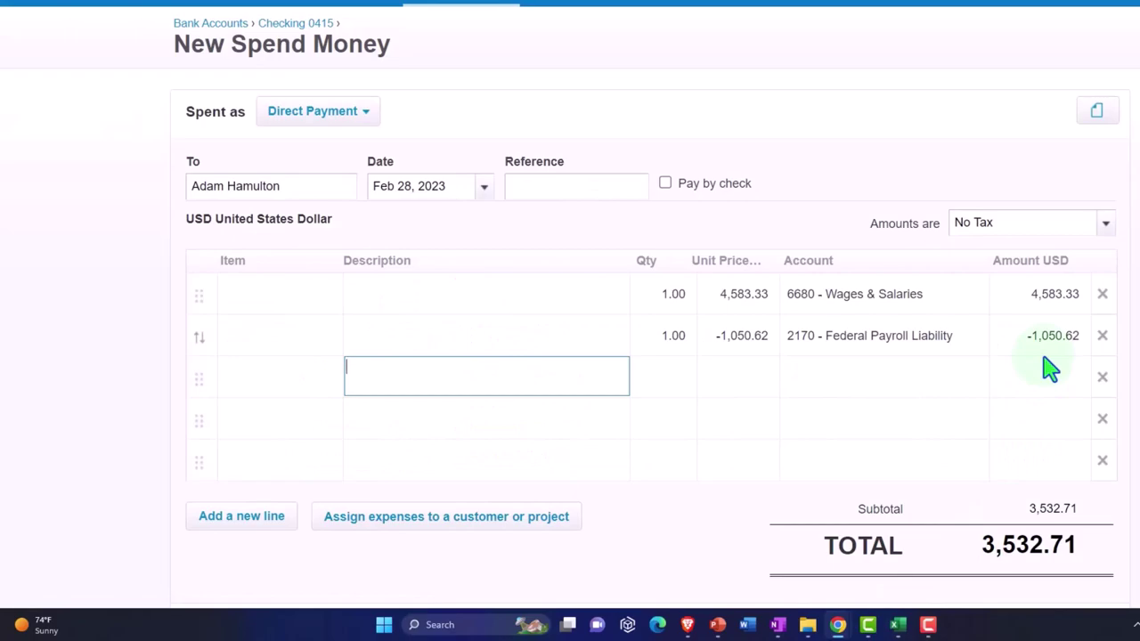
click(899, 626)
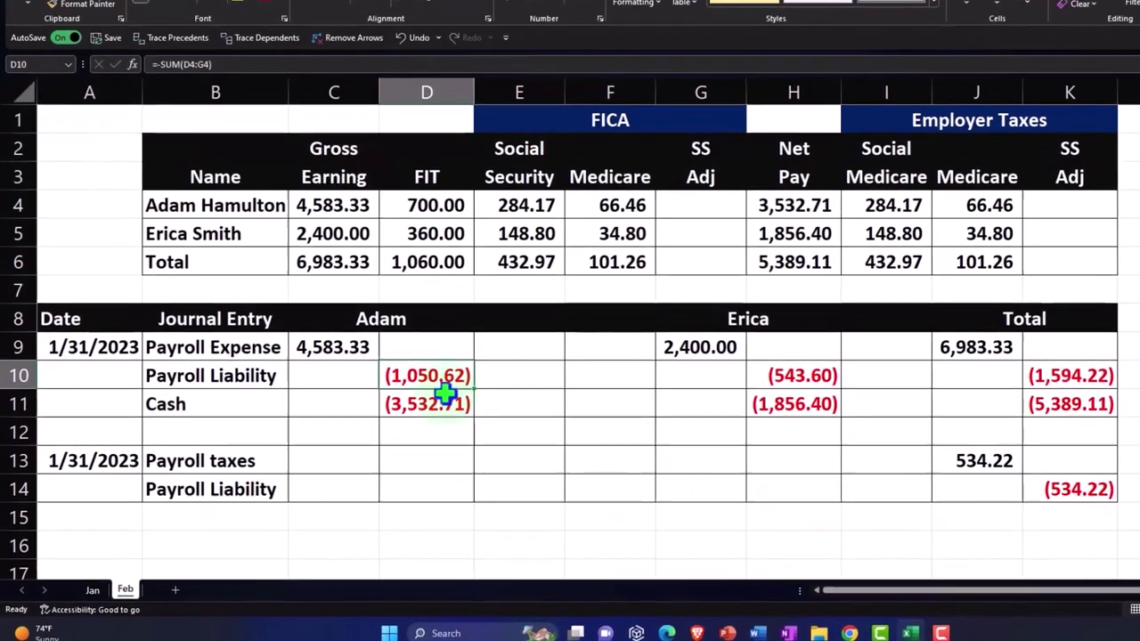
drag(440, 208, 597, 209)
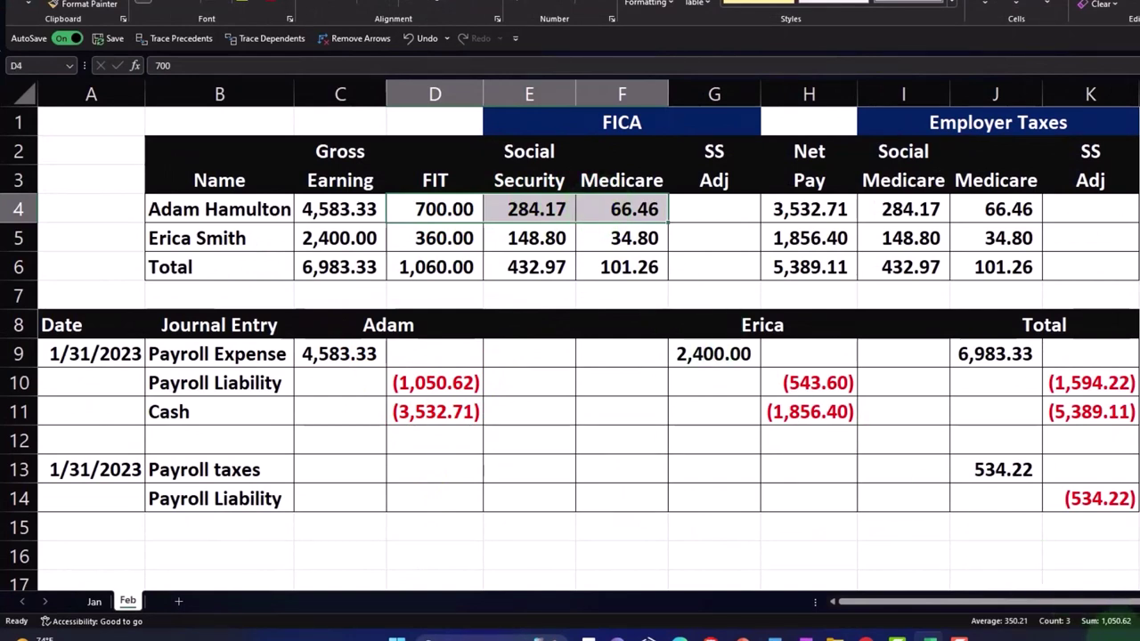
click(370, 357)
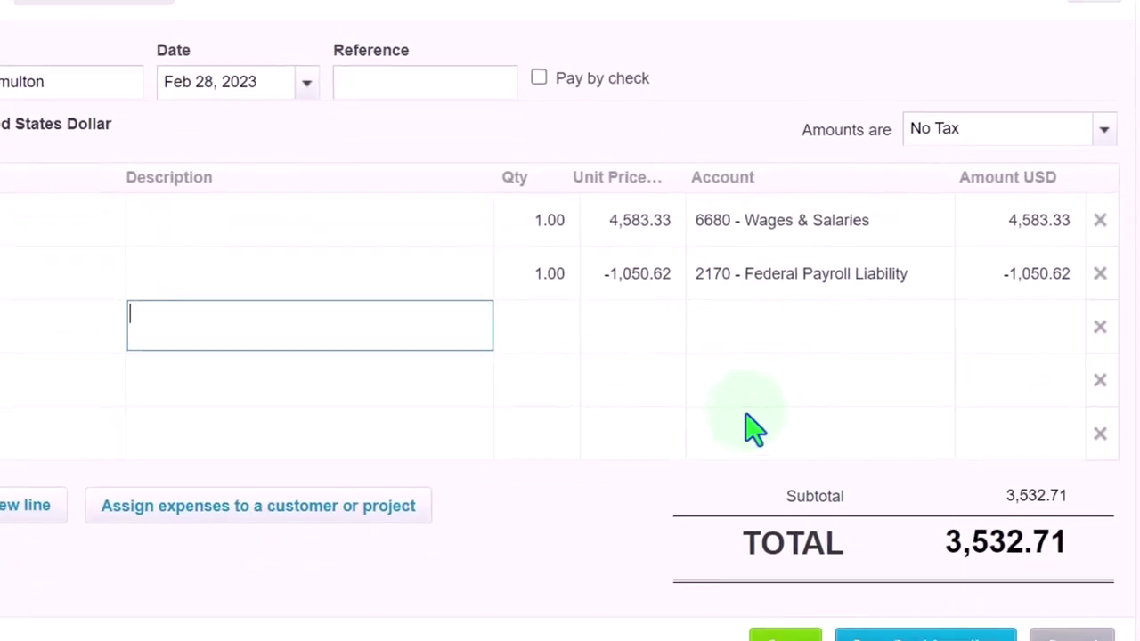
click(701, 593)
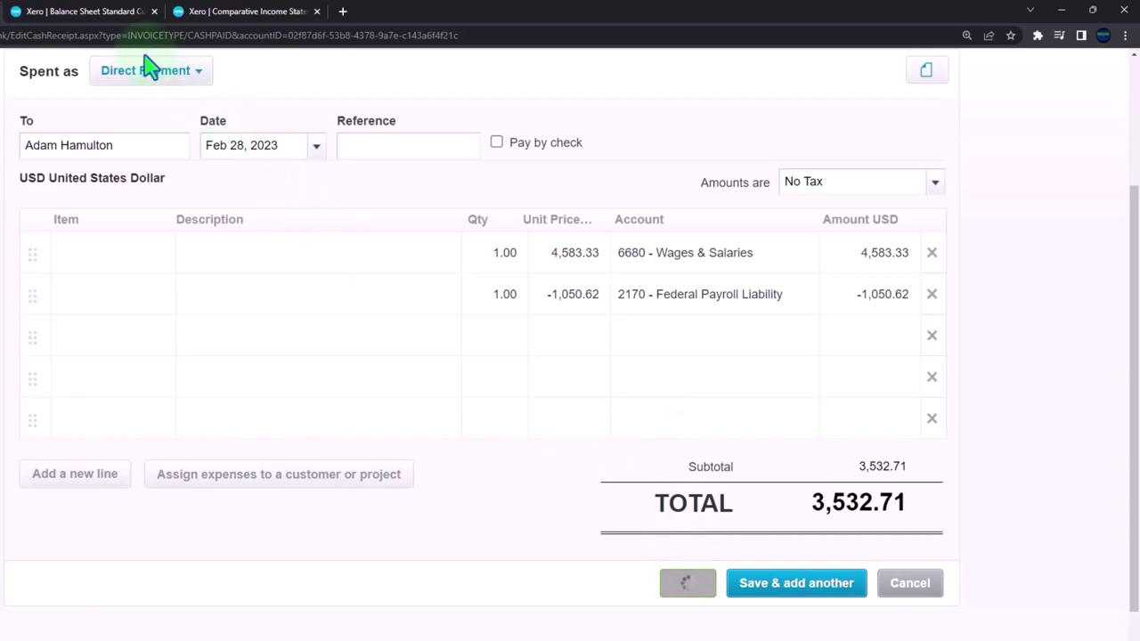
Step: Refresh the Balance Sheet and examine the checking account's transactions for the payroll payments
click(86, 12)
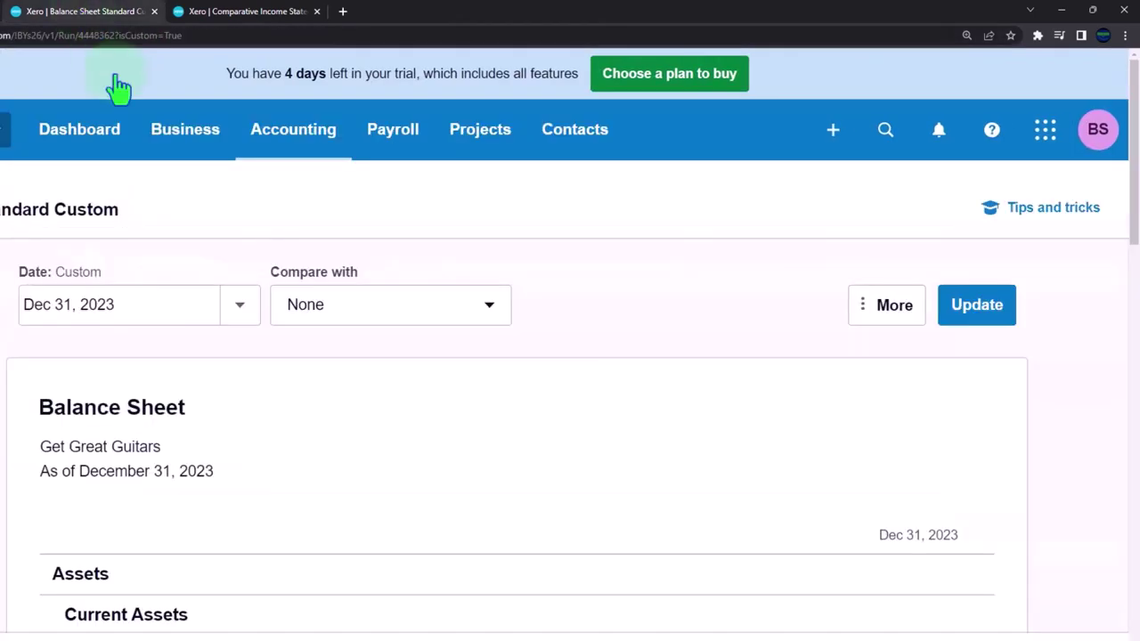
click(975, 323)
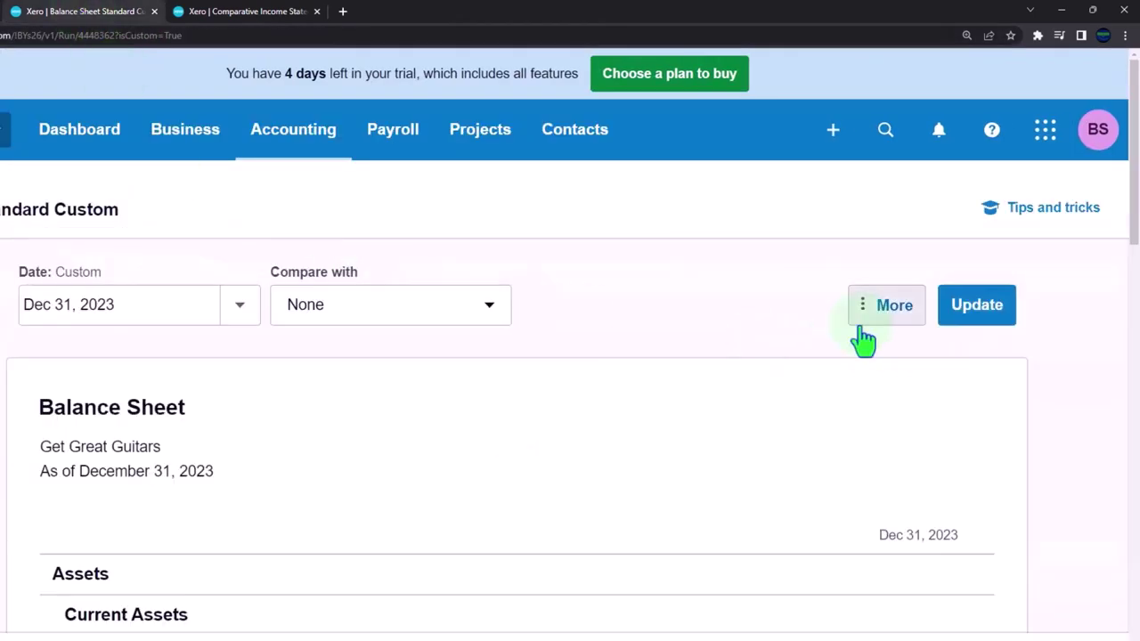
scroll(859, 338, down, 2)
scroll(857, 341, down, 1)
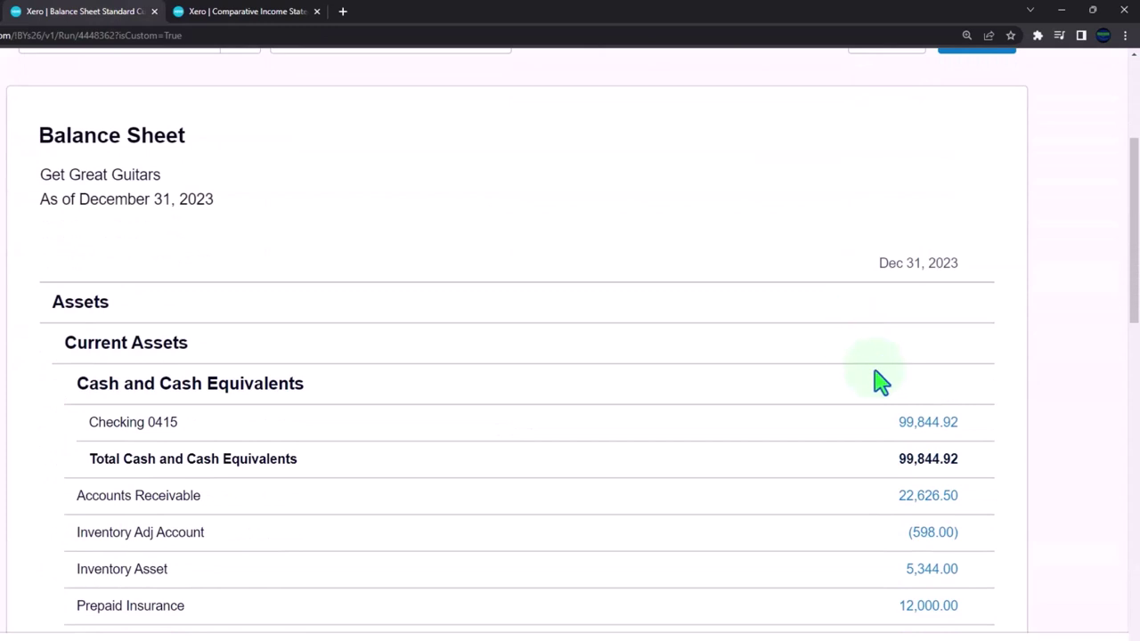
click(926, 425)
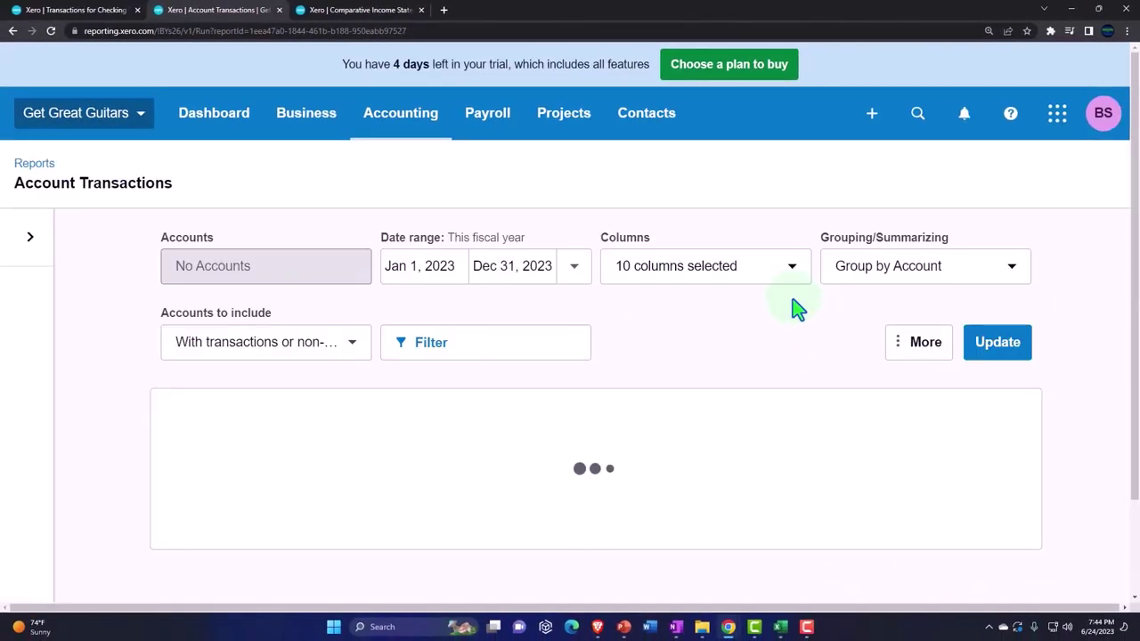
scroll(791, 307, down, 3)
scroll(790, 303, down, 1)
scroll(789, 308, down, 20)
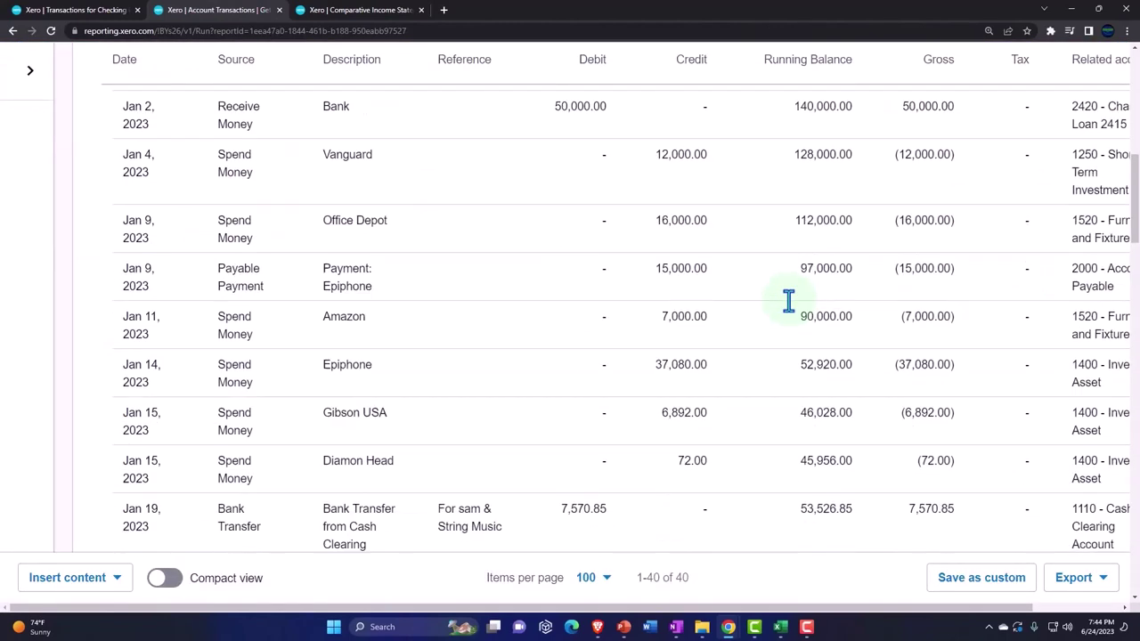
scroll(791, 314, down, 5)
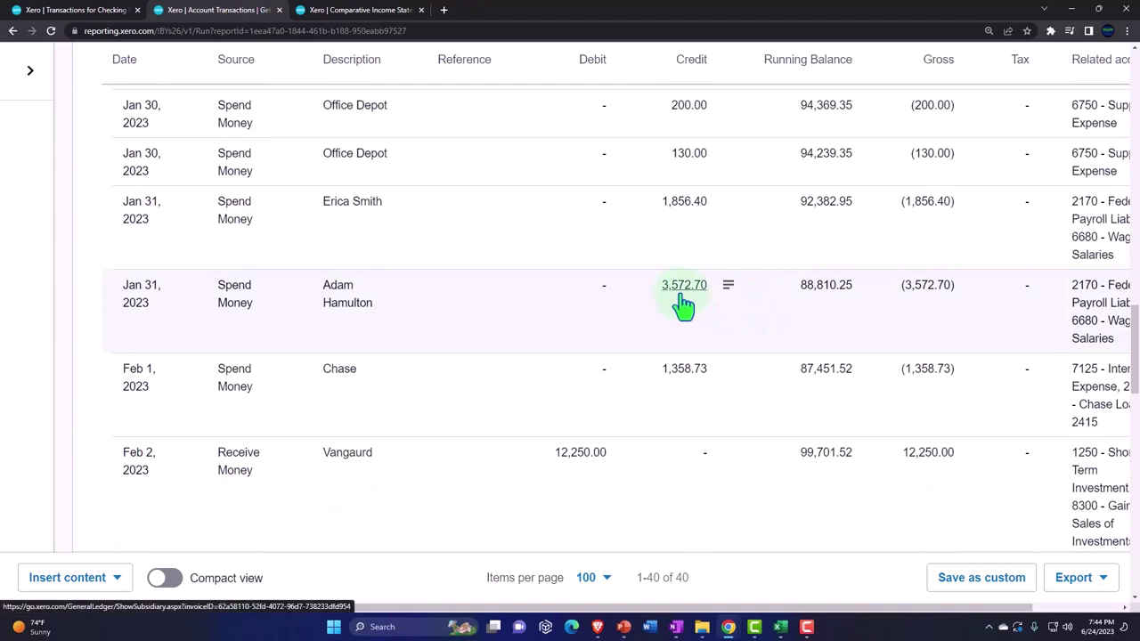
scroll(356, 311, up, 4)
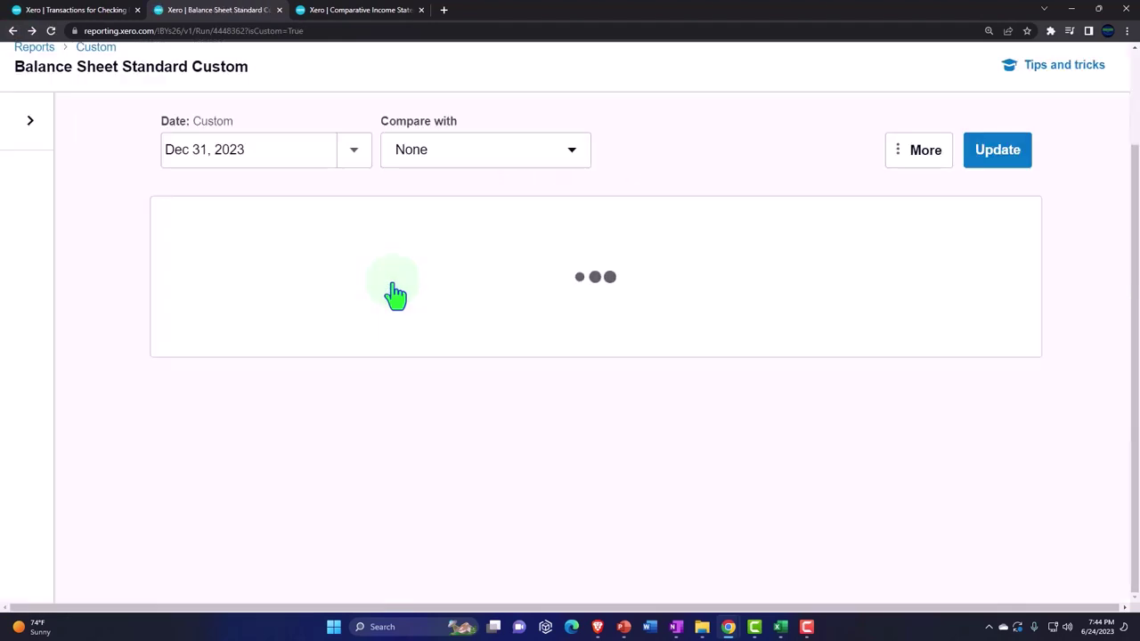
Step: Refresh the comparative income statement and compare Wages & Salaries for January and February 2023
click(354, 10)
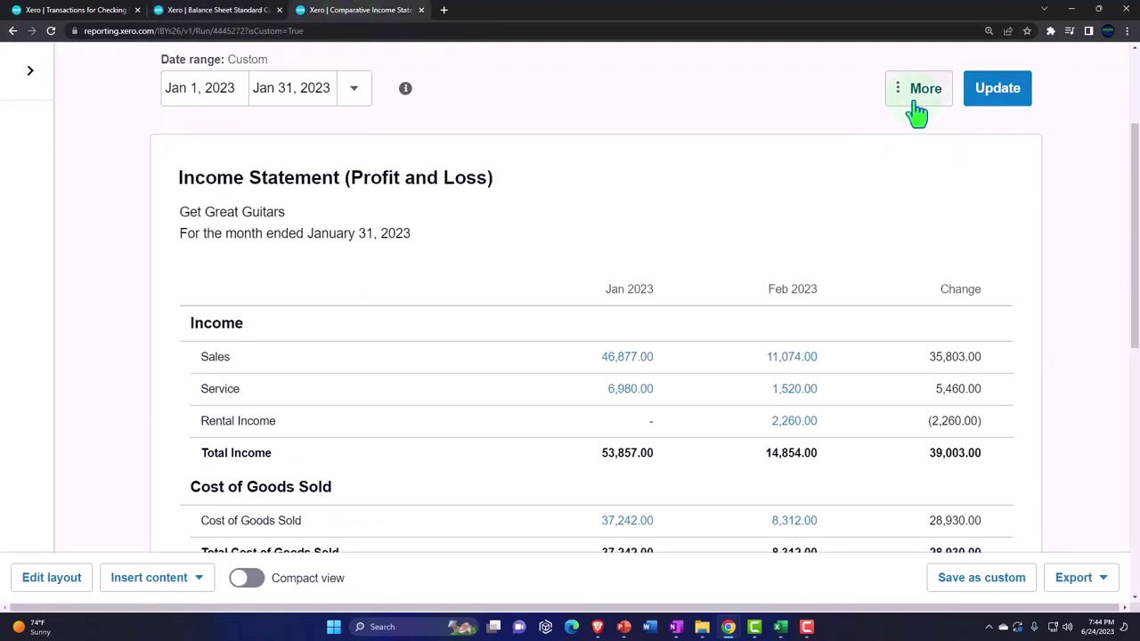
click(990, 89)
scroll(659, 445, down, 5)
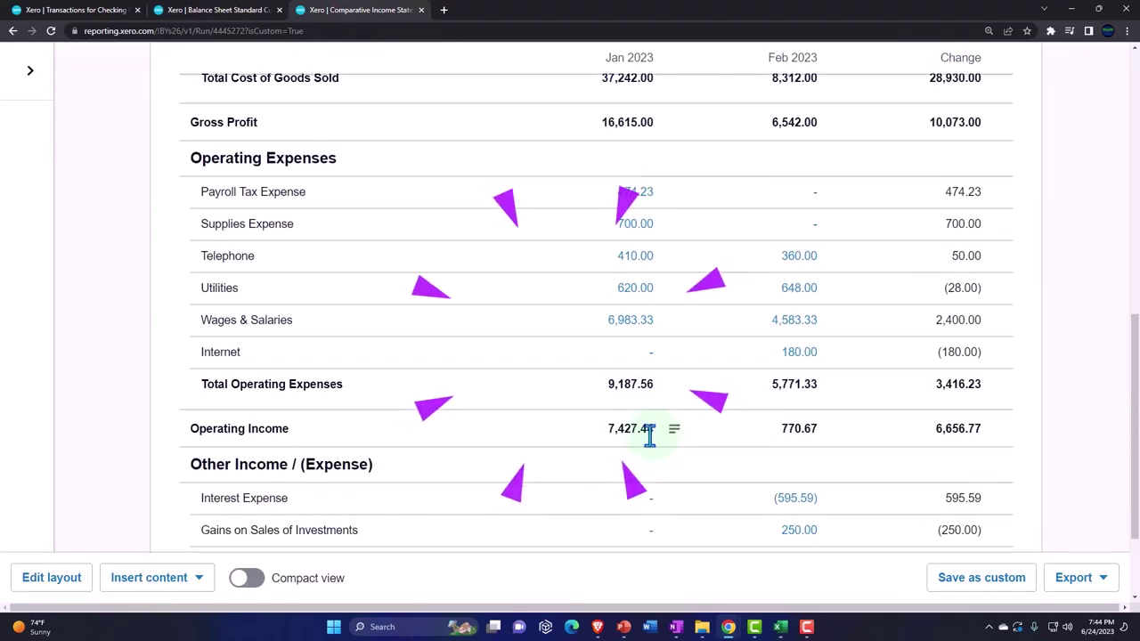
scroll(657, 438, down, 2)
scroll(649, 436, up, 2)
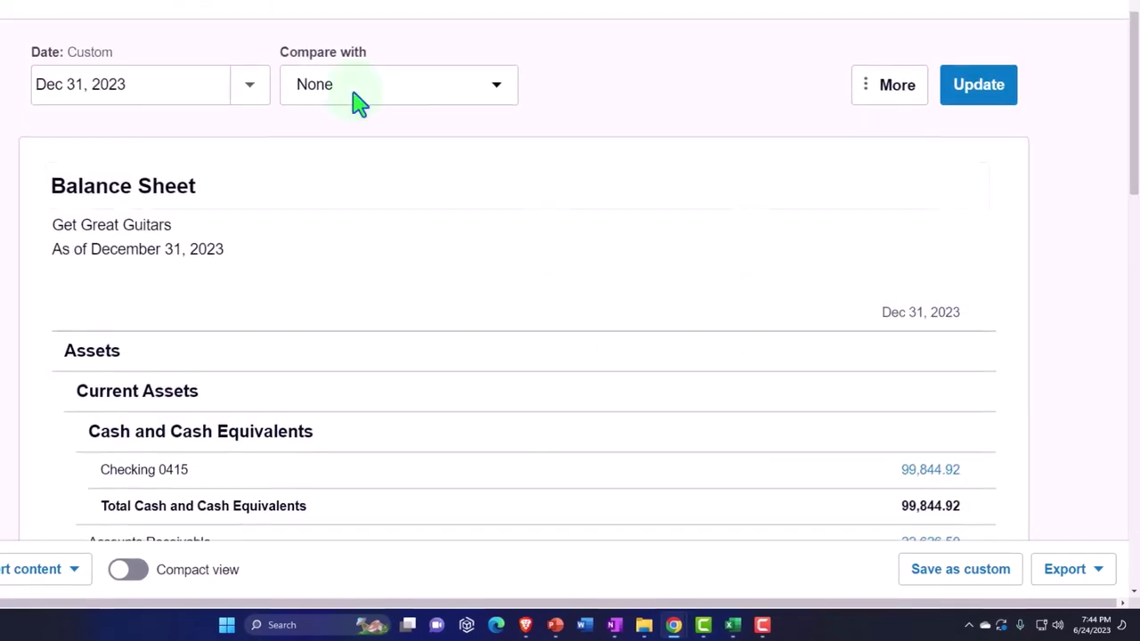
Step: Examine the Federal Payroll Liability transactions behind the Balance Sheet amount for the February withholding entry
scroll(662, 364, down, 6)
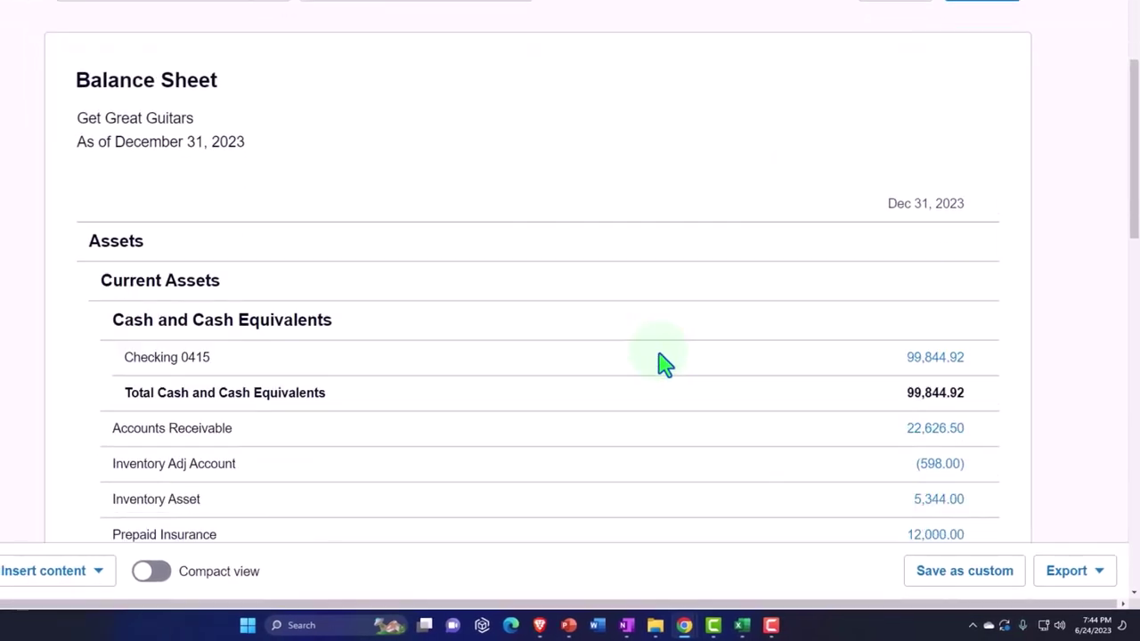
scroll(703, 388, down, 5)
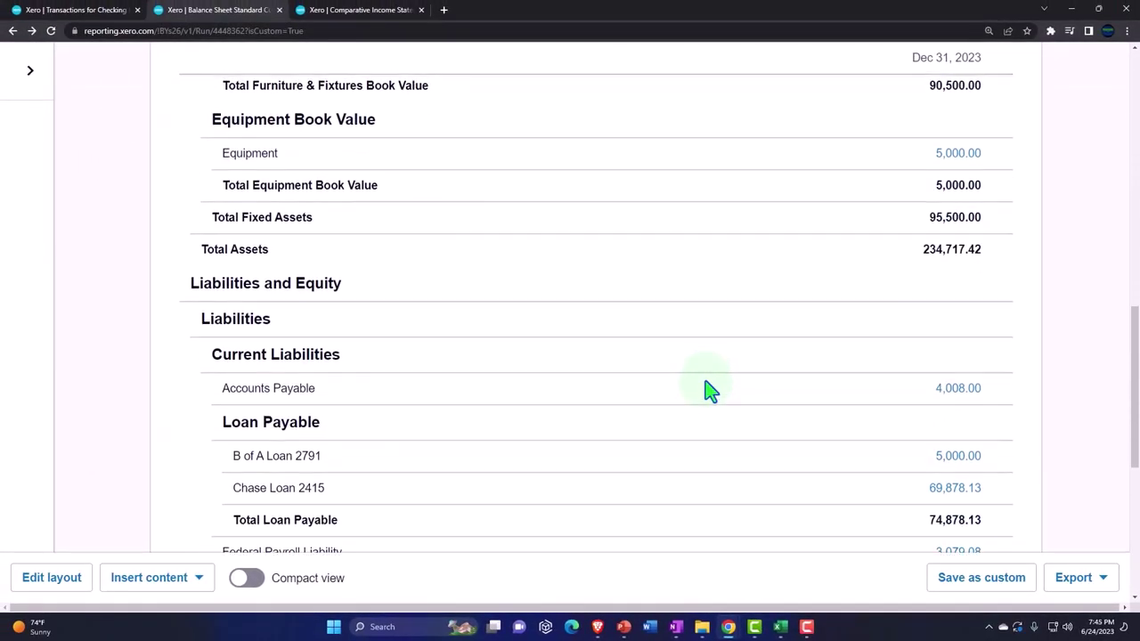
scroll(708, 389, down, 2)
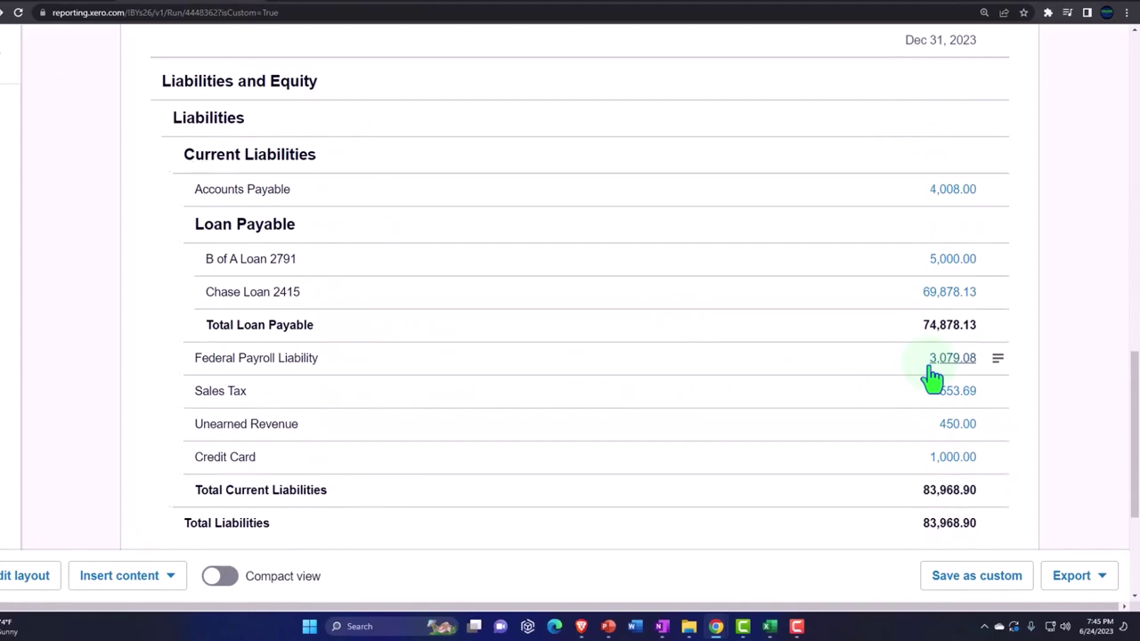
click(935, 361)
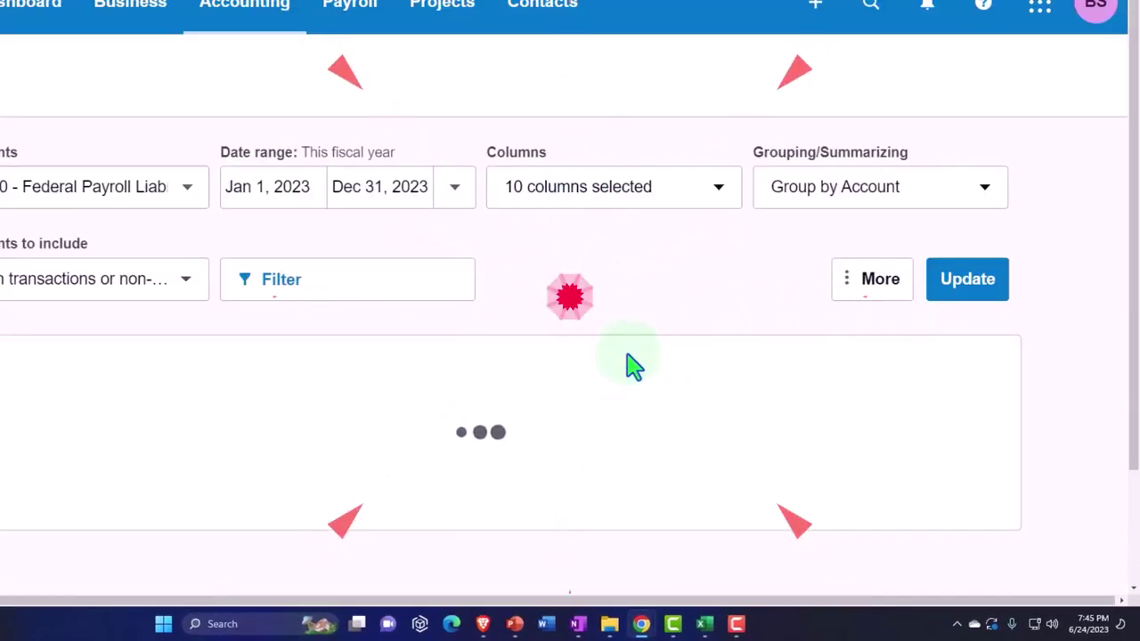
scroll(630, 363, down, 5)
scroll(631, 363, down, 3)
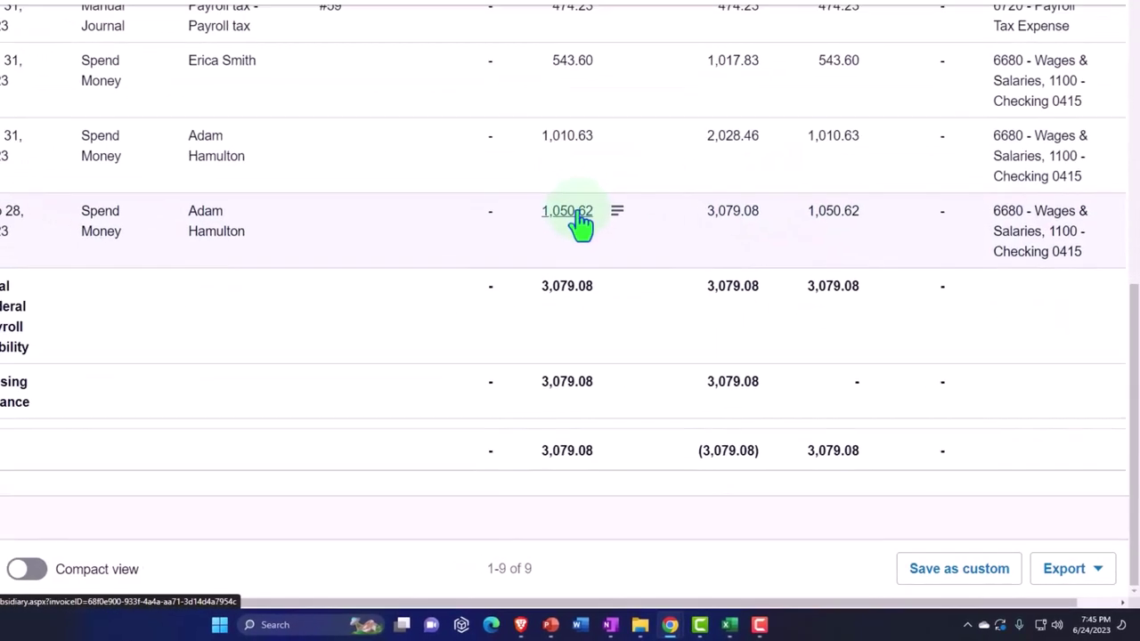
scroll(581, 227, up, 10)
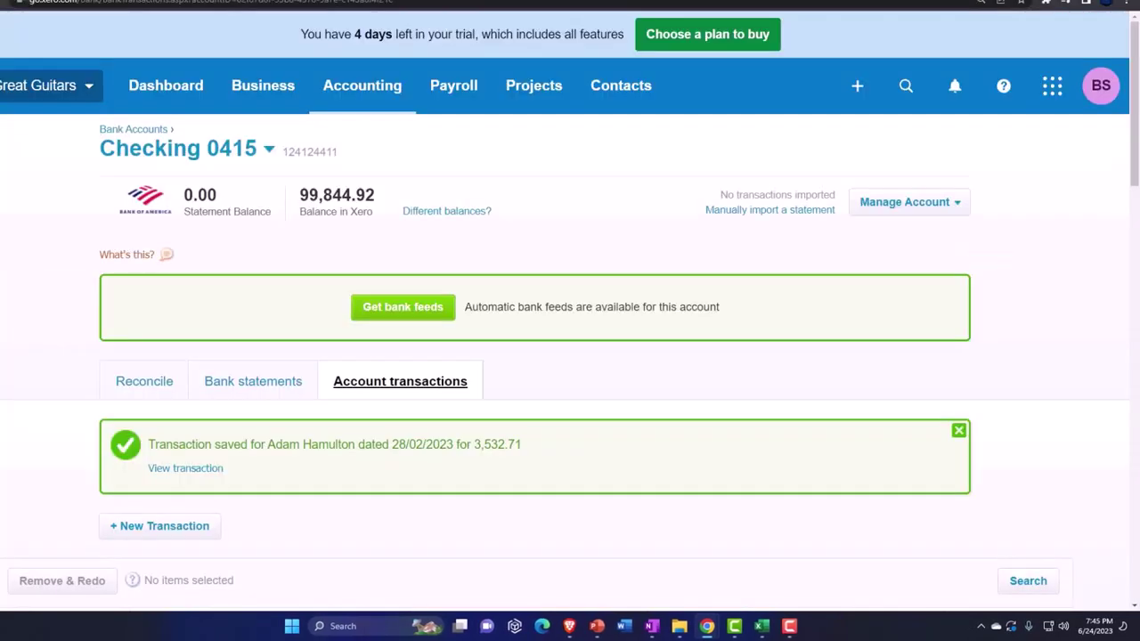
Step: Start a new Spend Money payment from the checking account and consult the second employee's journal entry in the Excel worksheet
click(857, 86)
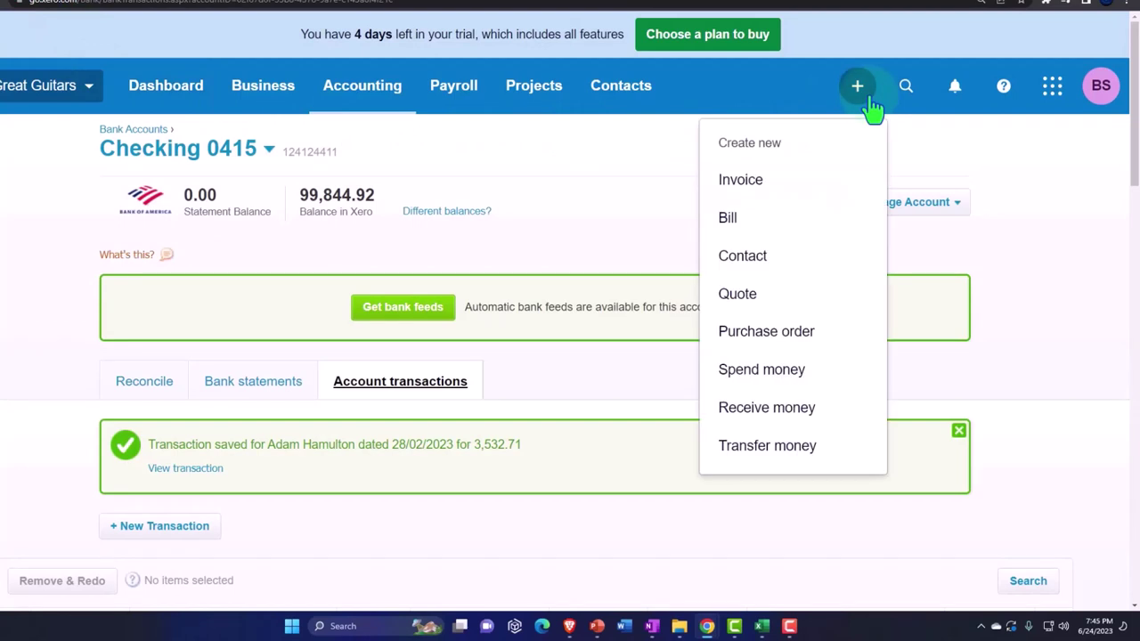
click(807, 369)
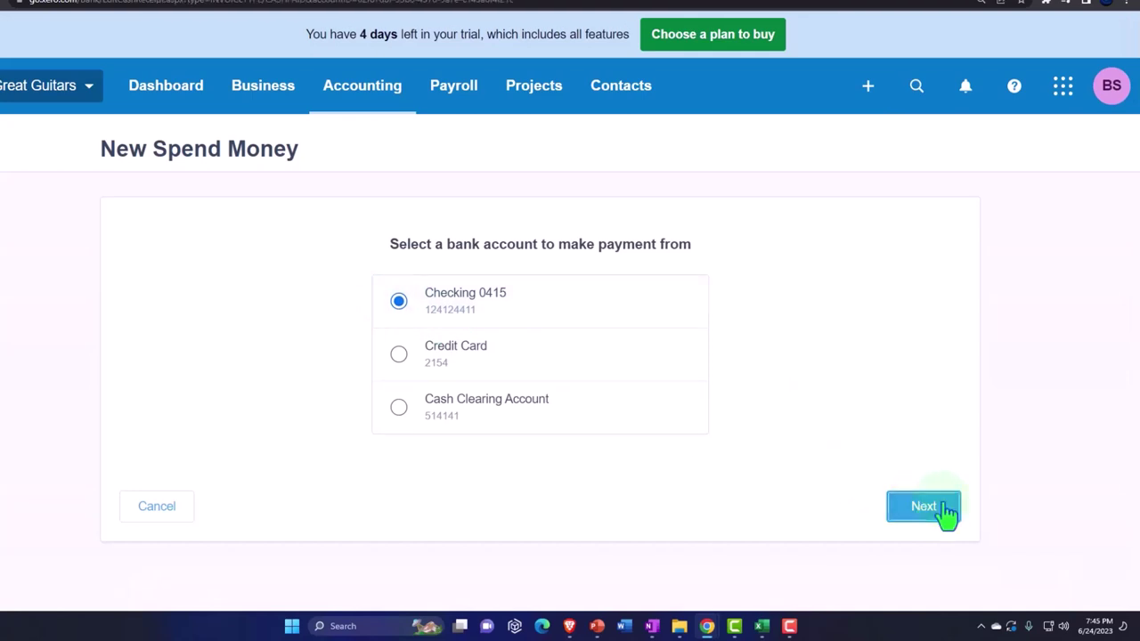
click(946, 510)
key(ctrl+plus)
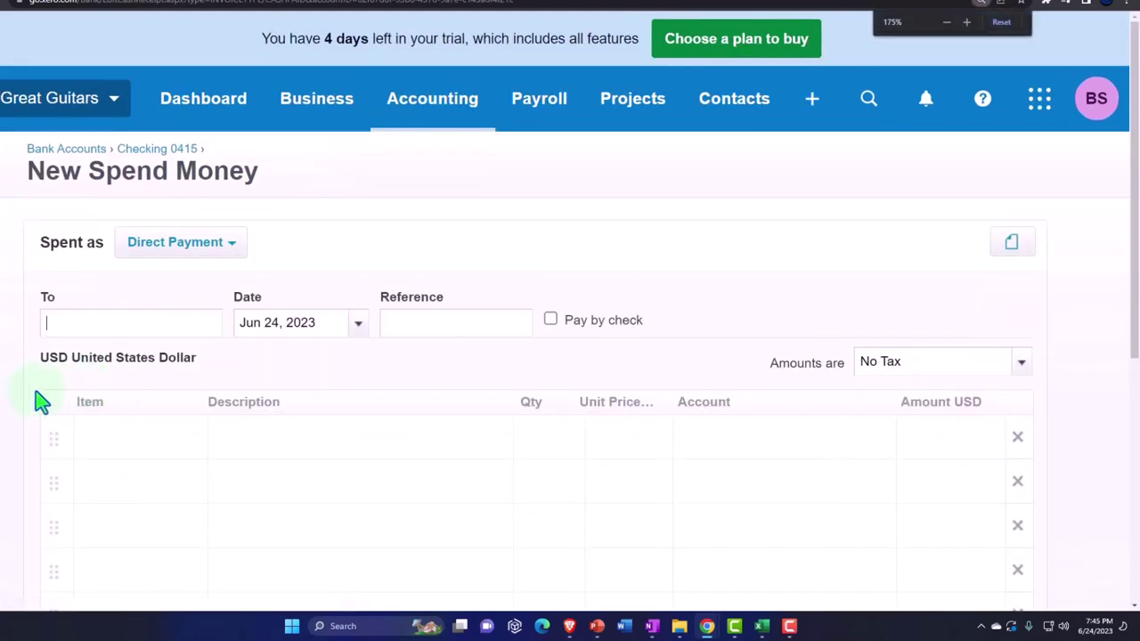
scroll(35, 400, down, 2)
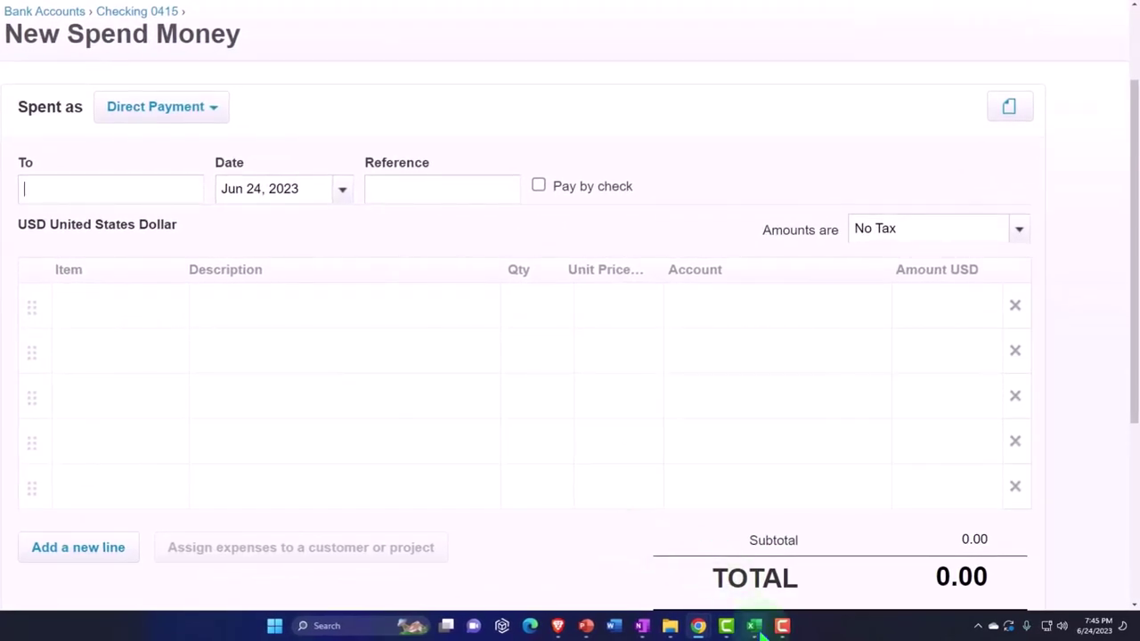
click(757, 626)
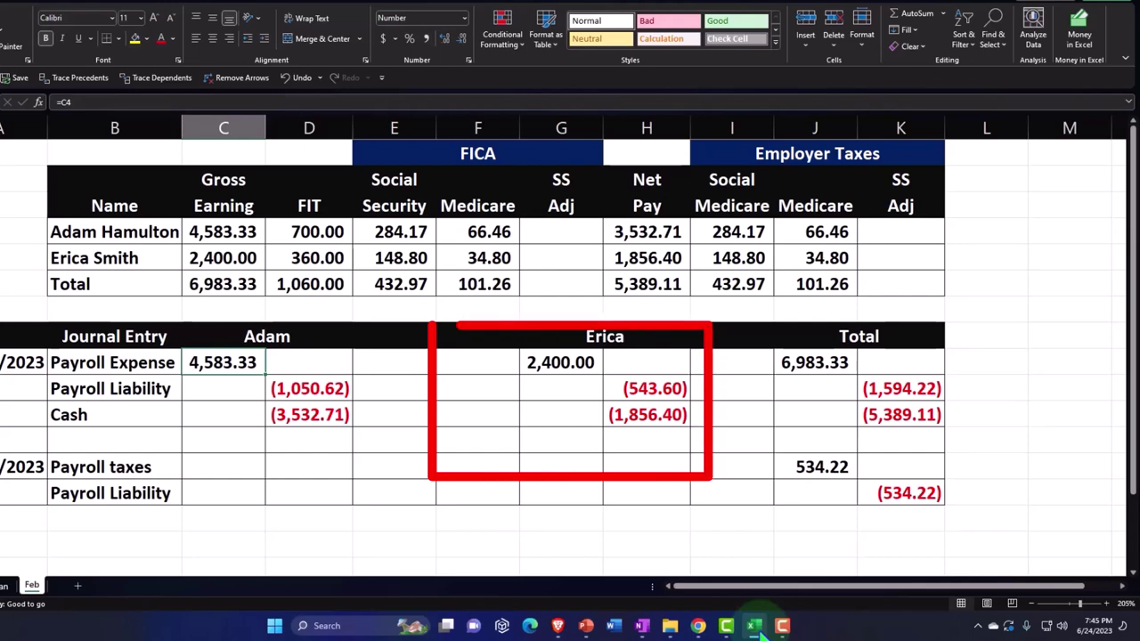
click(755, 626)
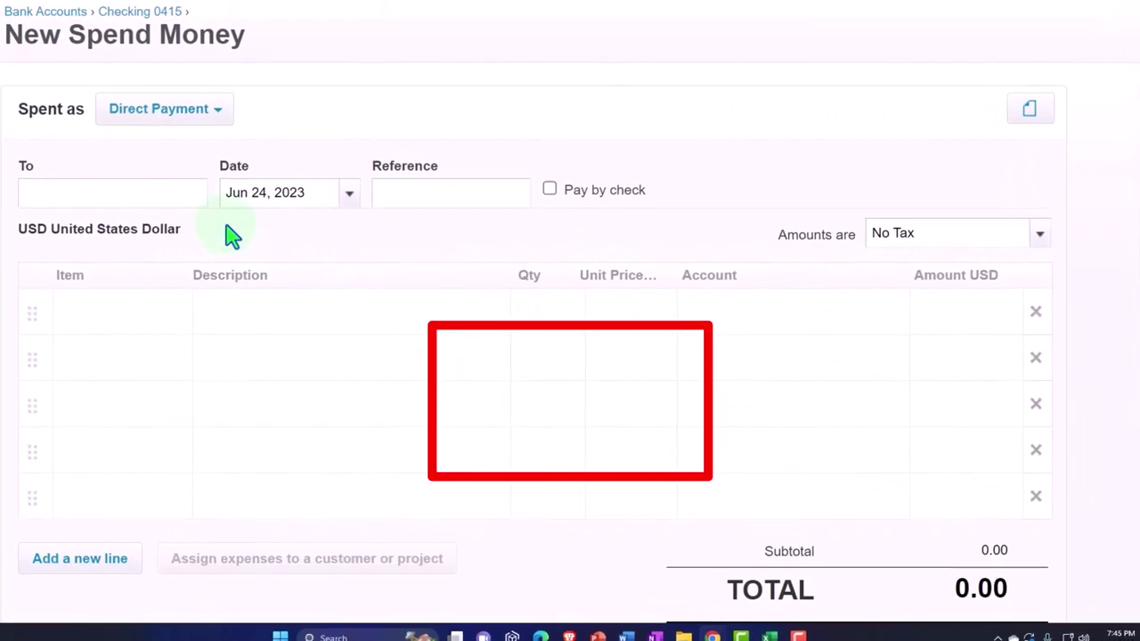
Step: Choose the employee in row 5 of the payroll worksheet as payee and date the payment Feb 28, 2023
text(Eri)
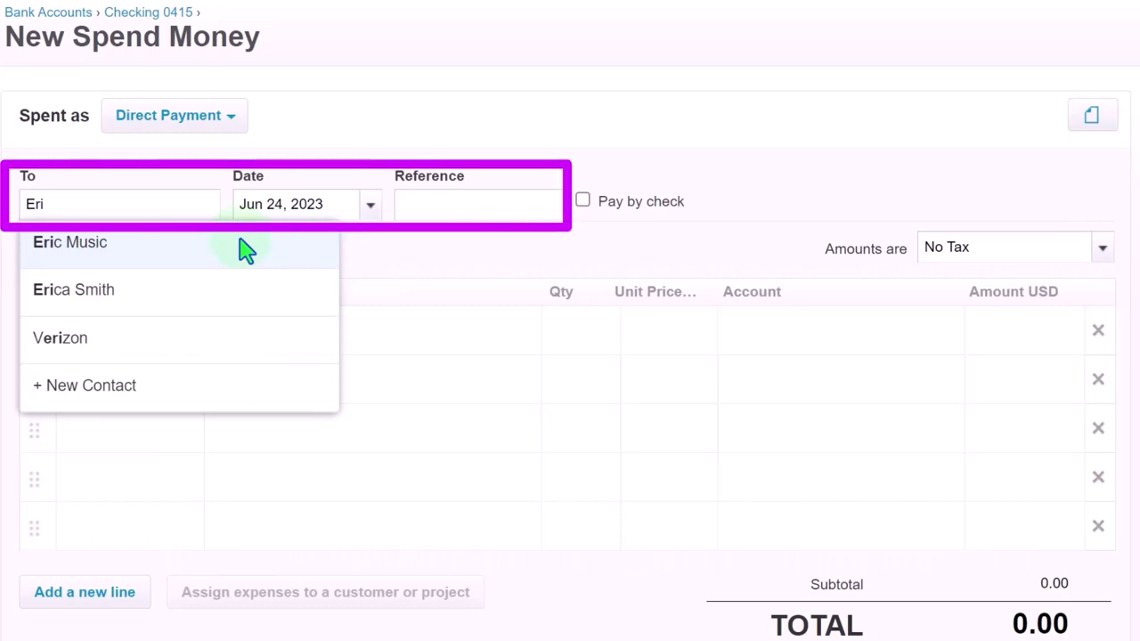
key(Down)
key(Tab)
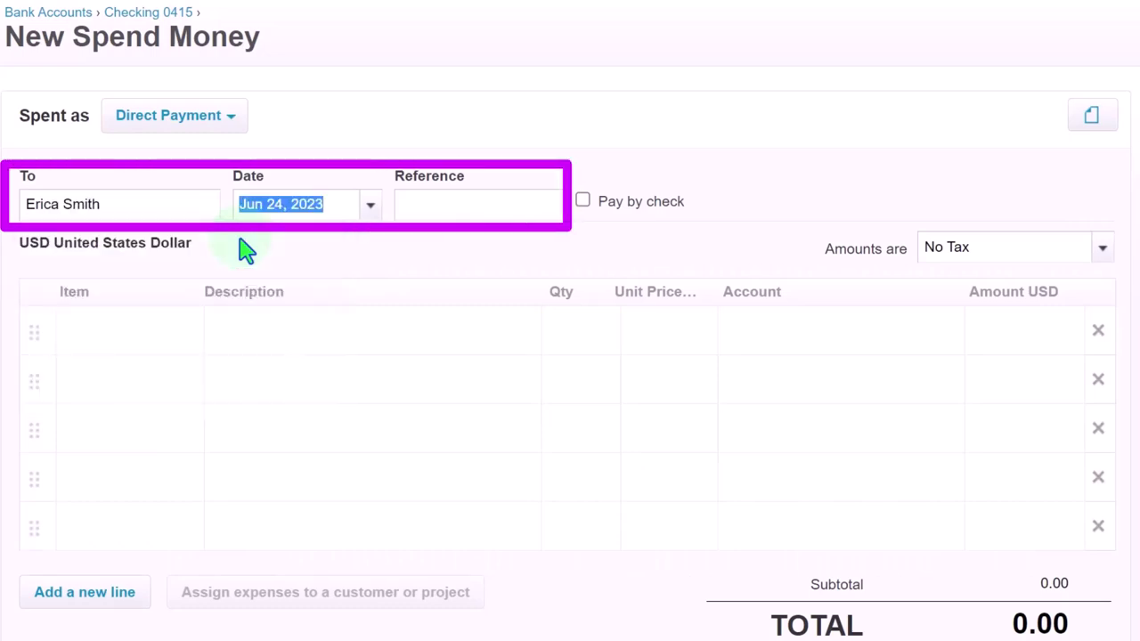
click(369, 206)
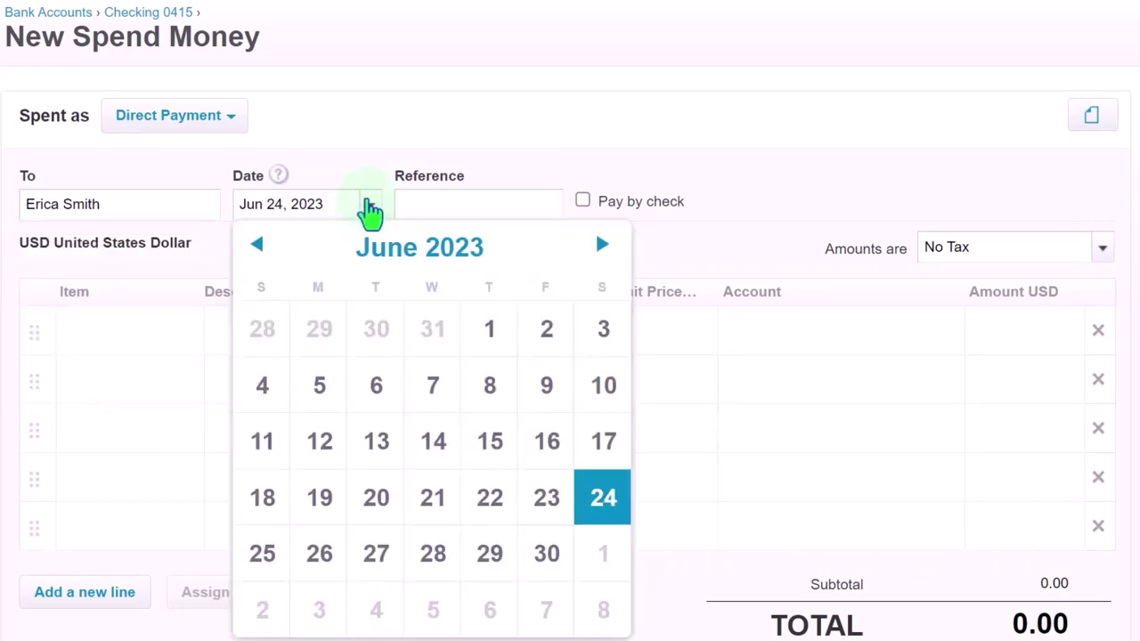
click(259, 249)
click(259, 249)
click(259, 249)
click(259, 249)
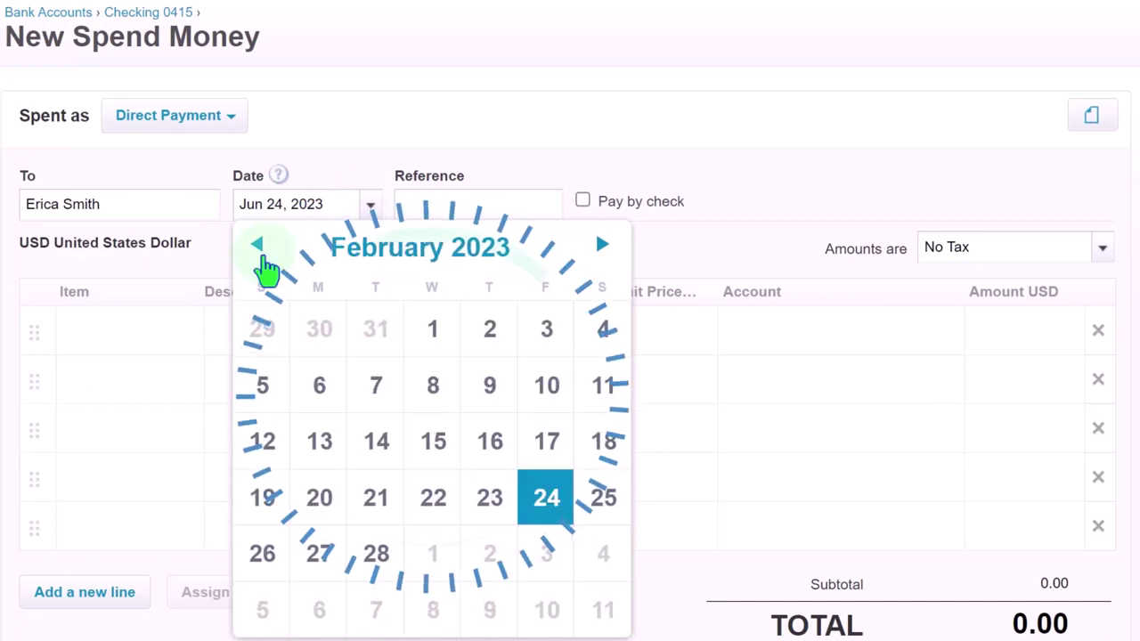
click(392, 563)
key(ctrl+minus)
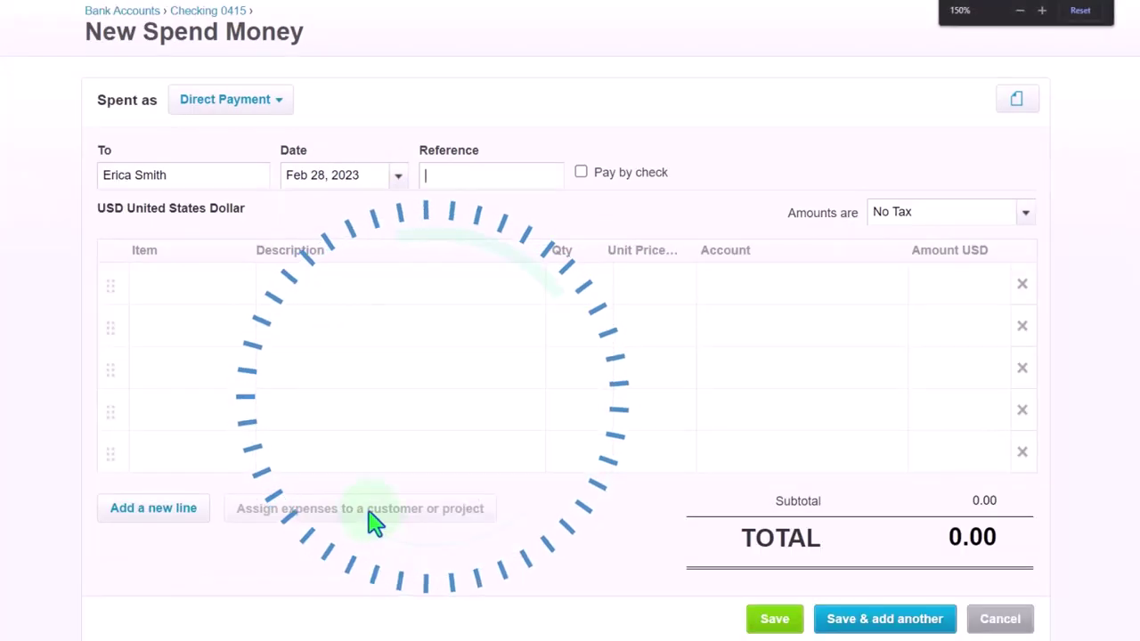
Step: Enter the payment's first line with a unit price of 2,400.00 from the Excel worksheet, assigned to account 6680 - Wages & Salaries
key(Tab)
key(Tab)
key(Tab)
key(Tab)
key(Tab)
key(Tab)
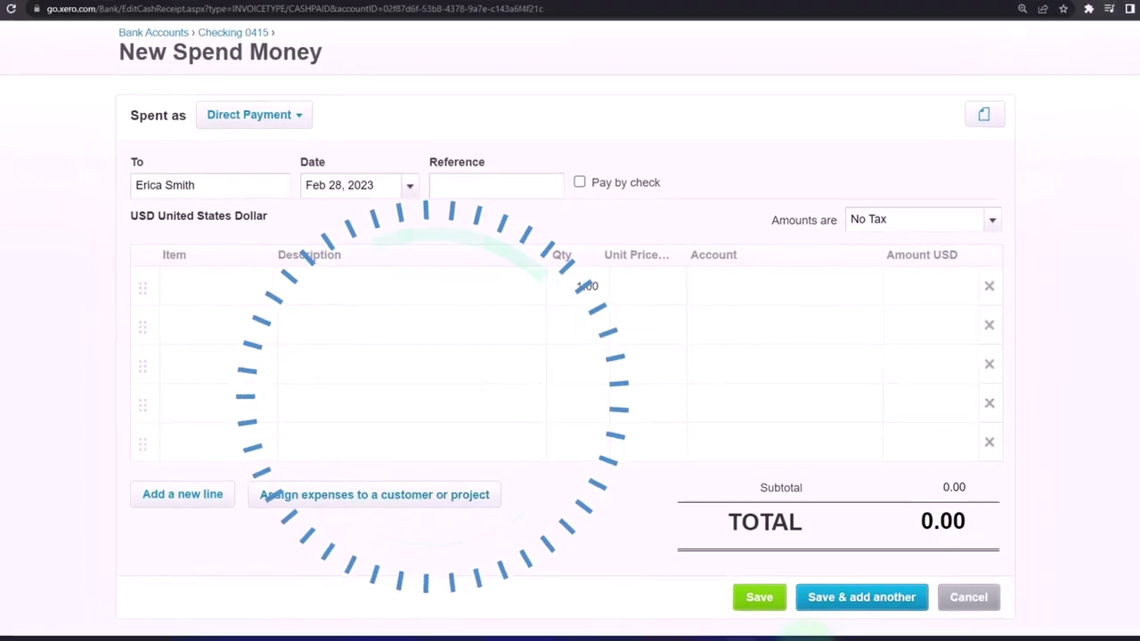
click(780, 630)
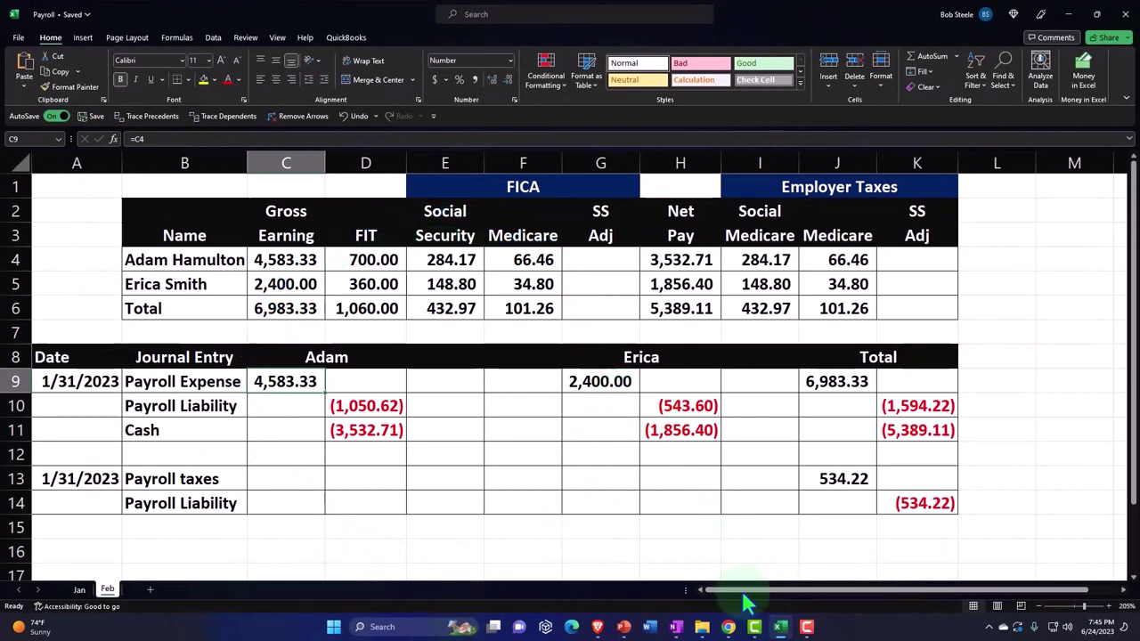
click(780, 628)
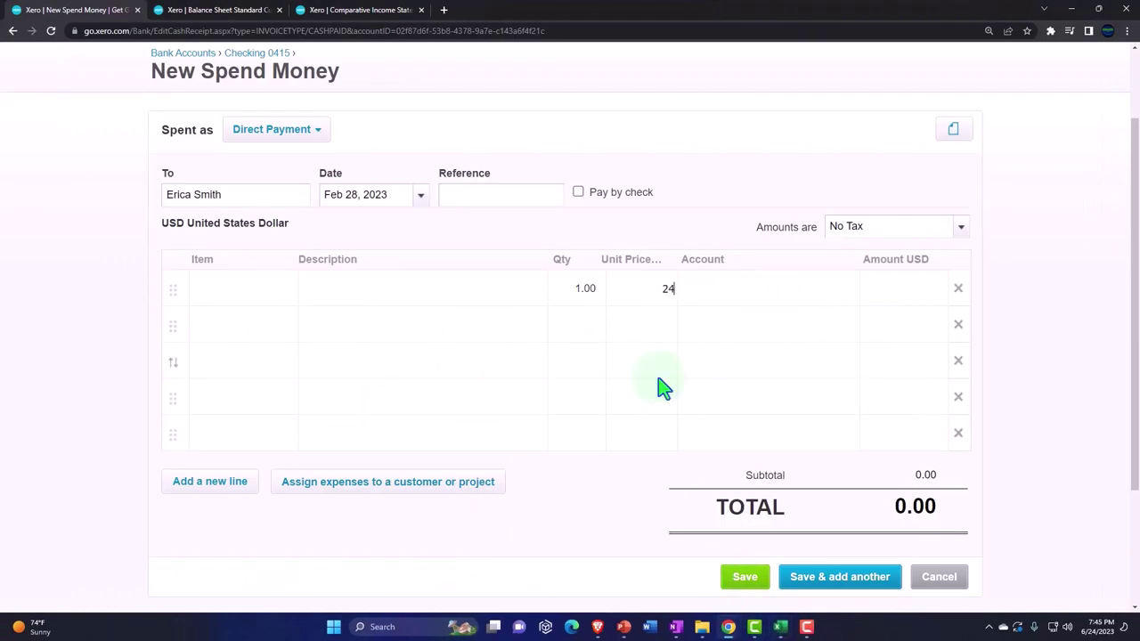
text(wa)
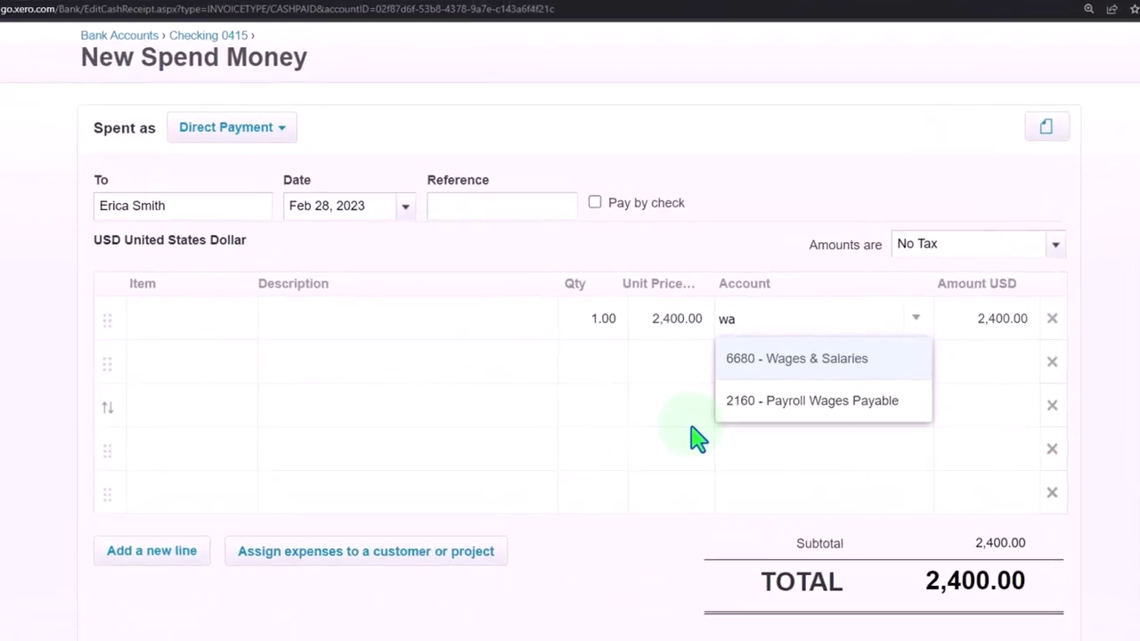
key(Return)
key(Tab)
key(Tab)
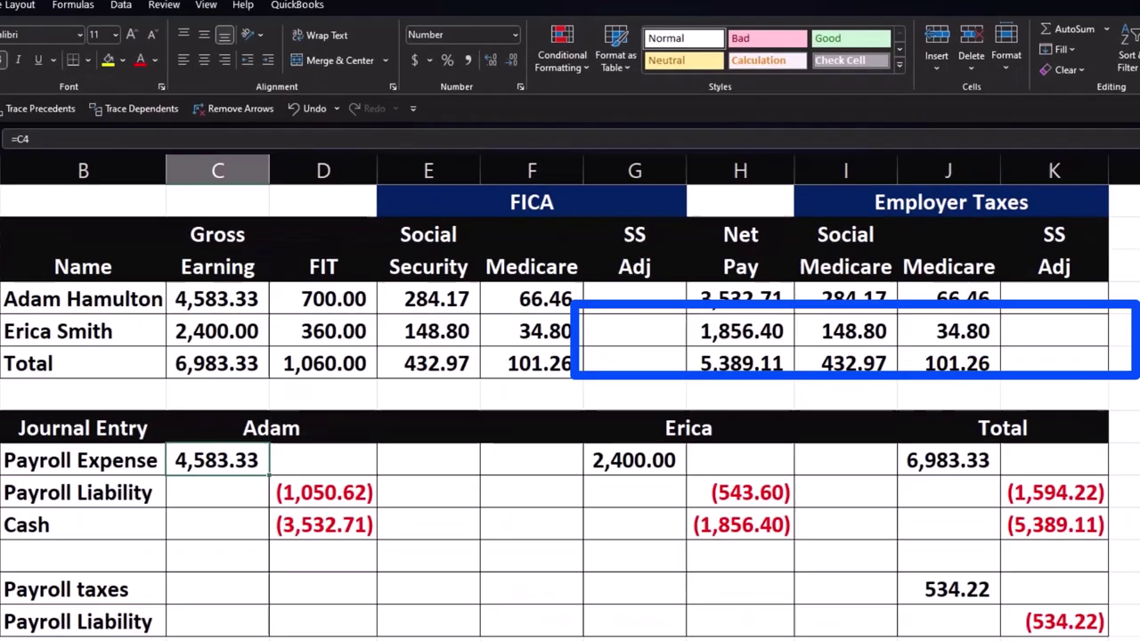
Step: Enter the withholding from cell H10 as a second line with unit price 543.60, assigned to account 2170 - Federal Payroll Liability
click(770, 493)
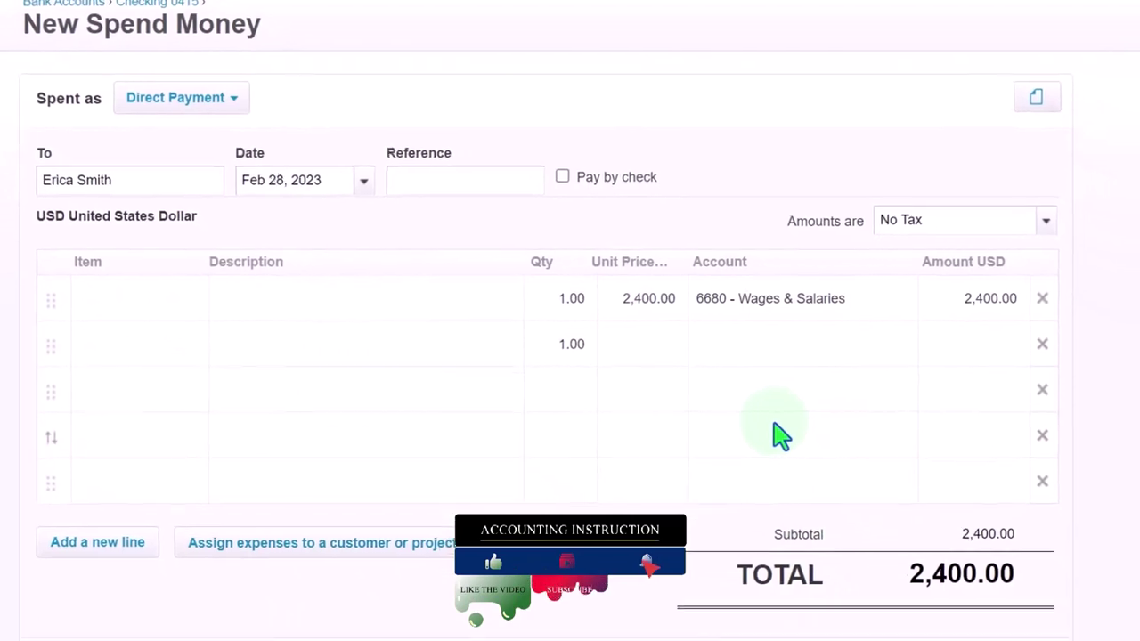
text(5)
text(43.60)
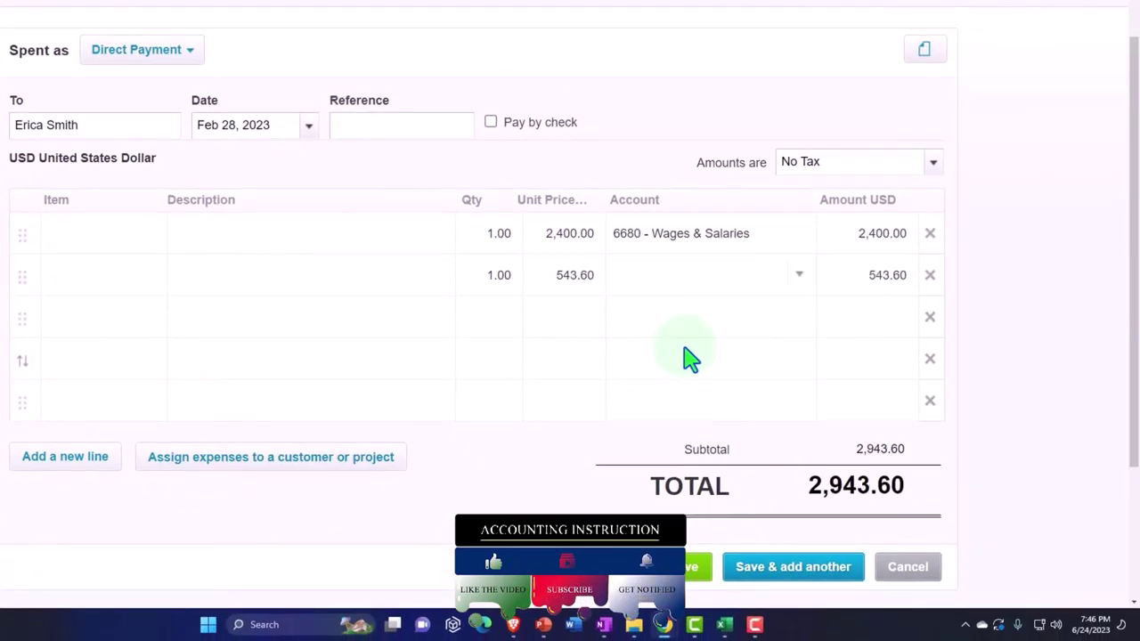
text(payrol)
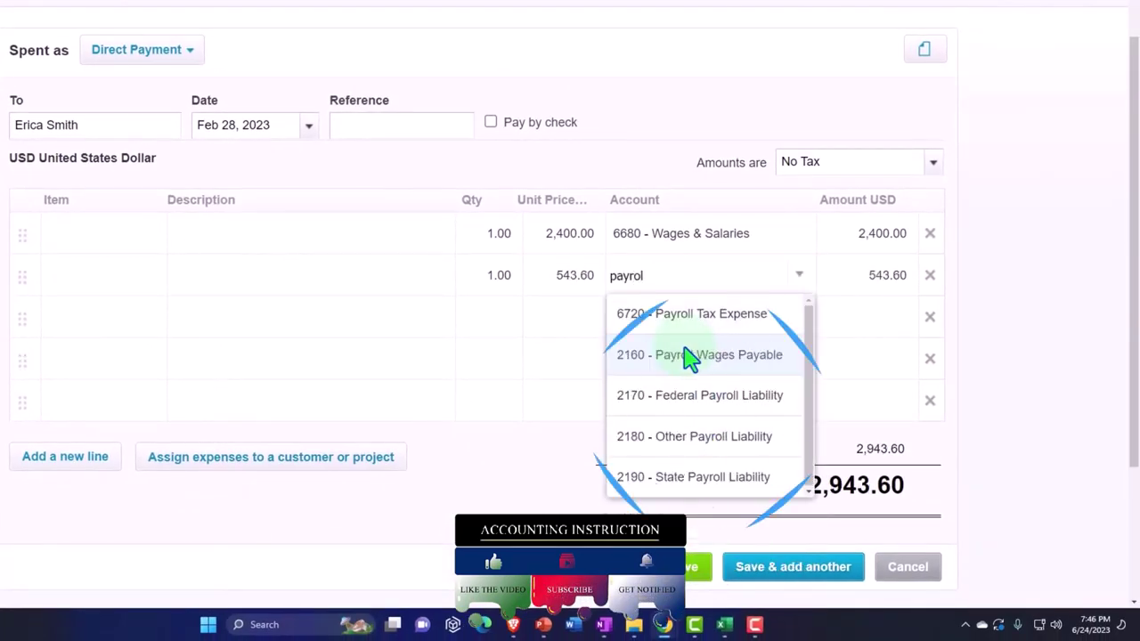
click(687, 395)
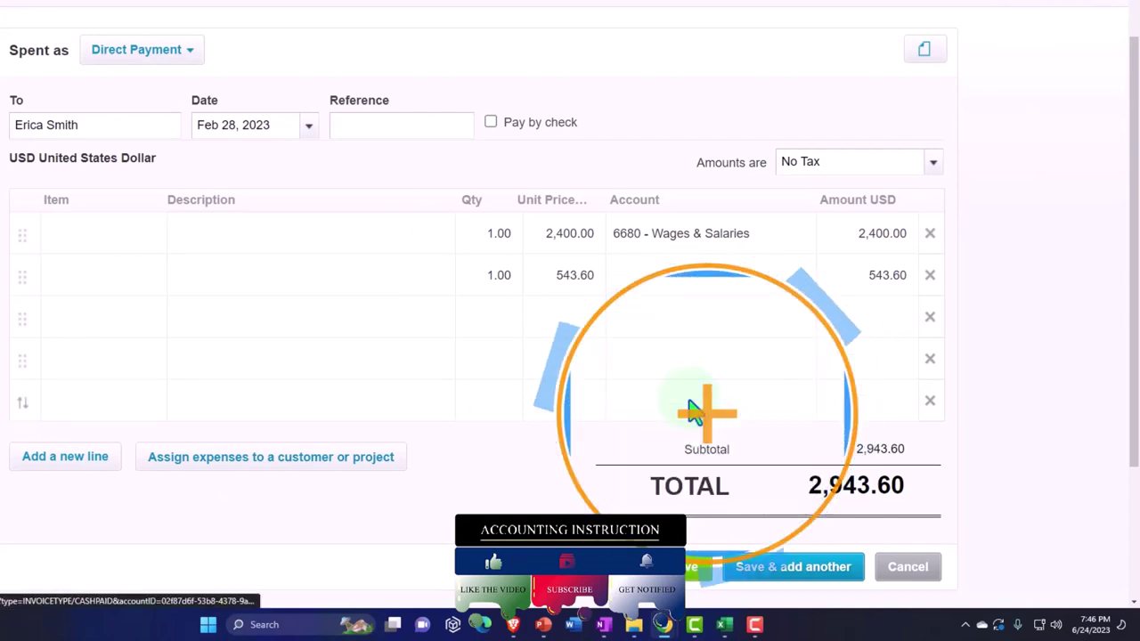
click(636, 276)
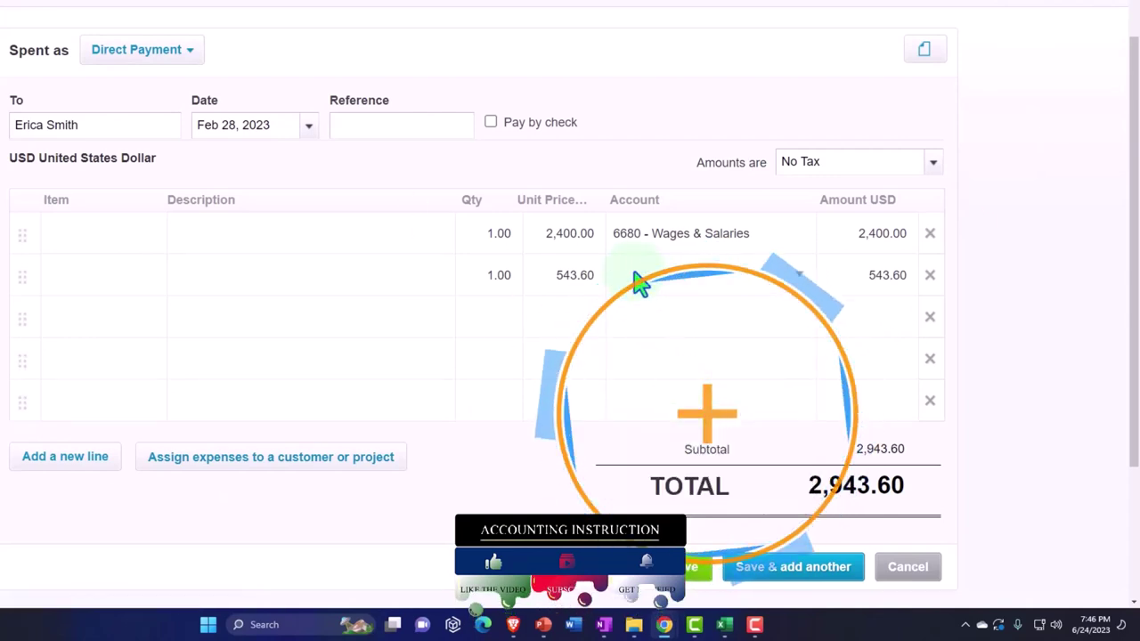
text(payroll)
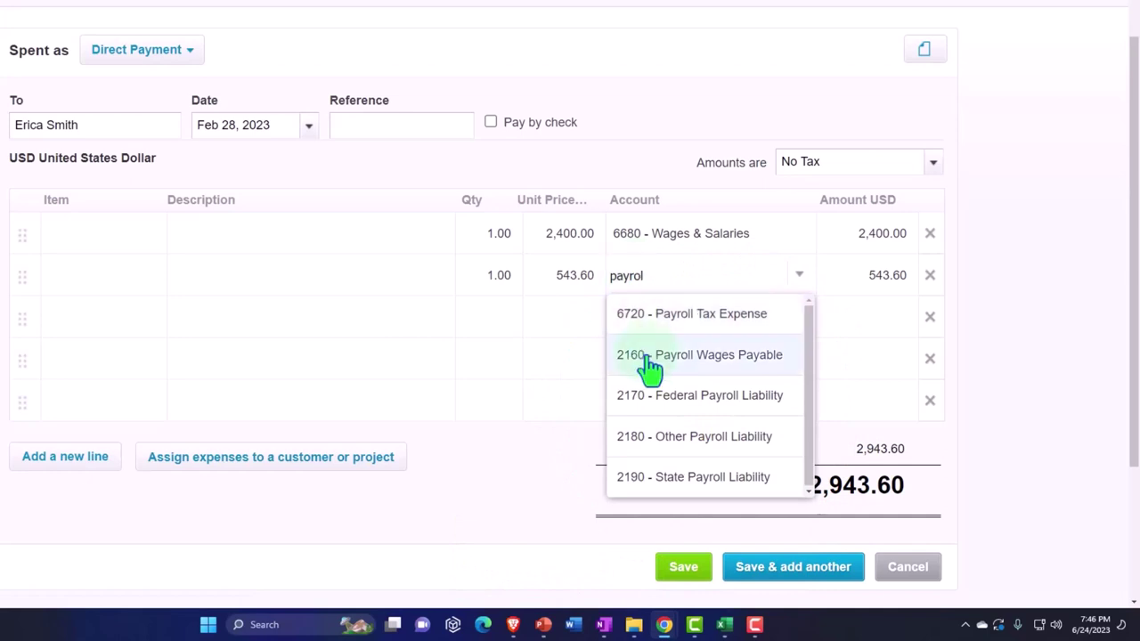
click(670, 400)
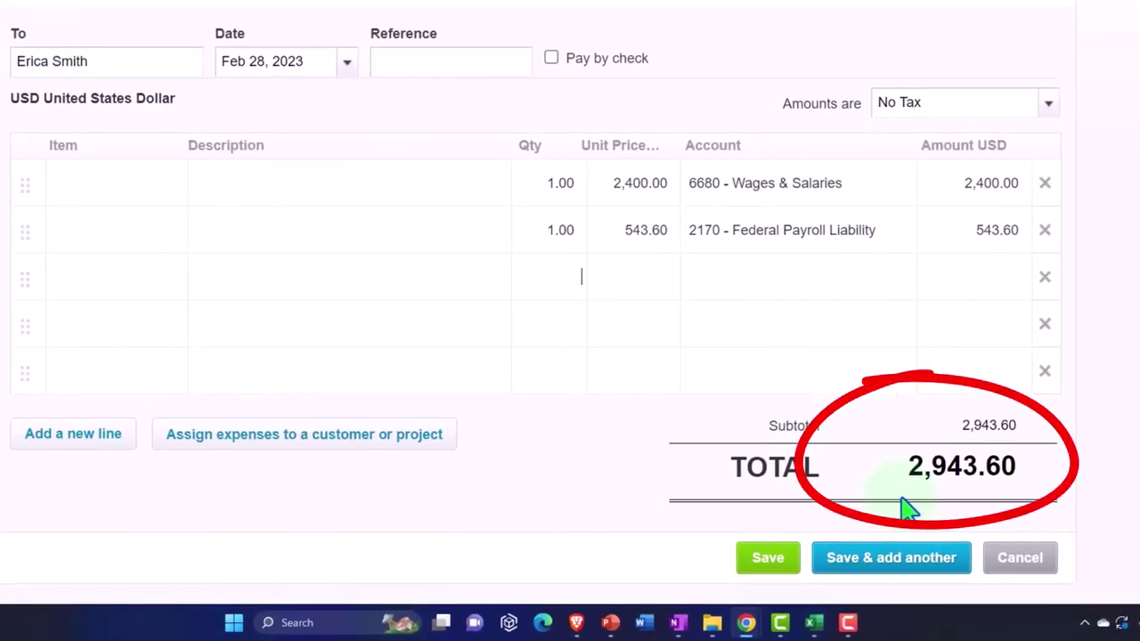
Step: Consult the journal entry in the Excel worksheet and set the Federal Payroll Liability line's unit price to -543.60
click(813, 622)
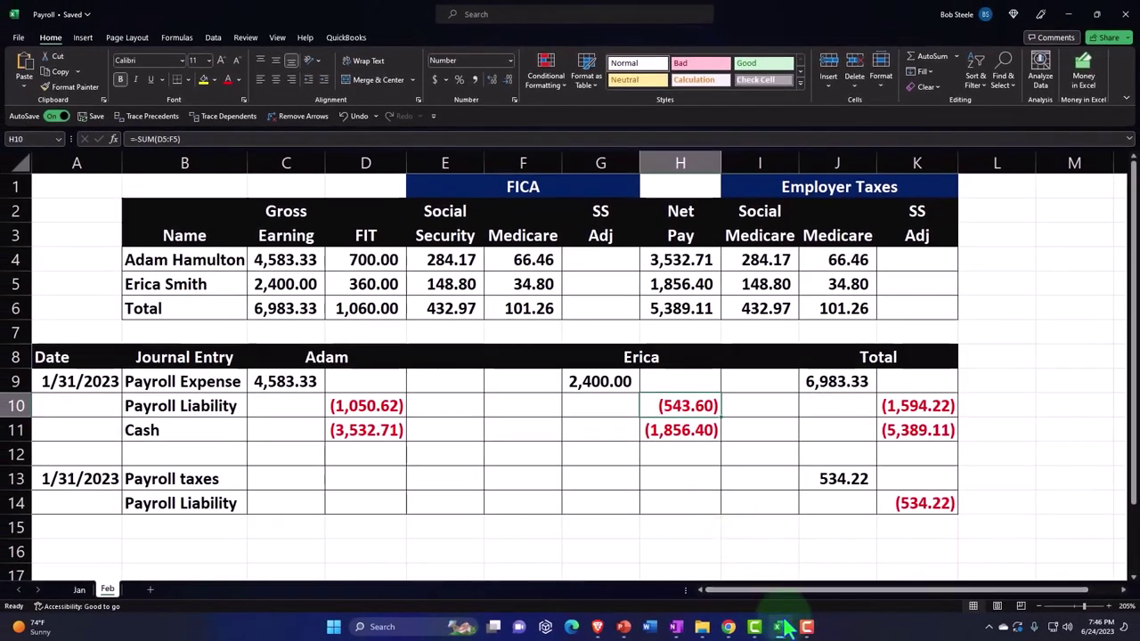
click(782, 628)
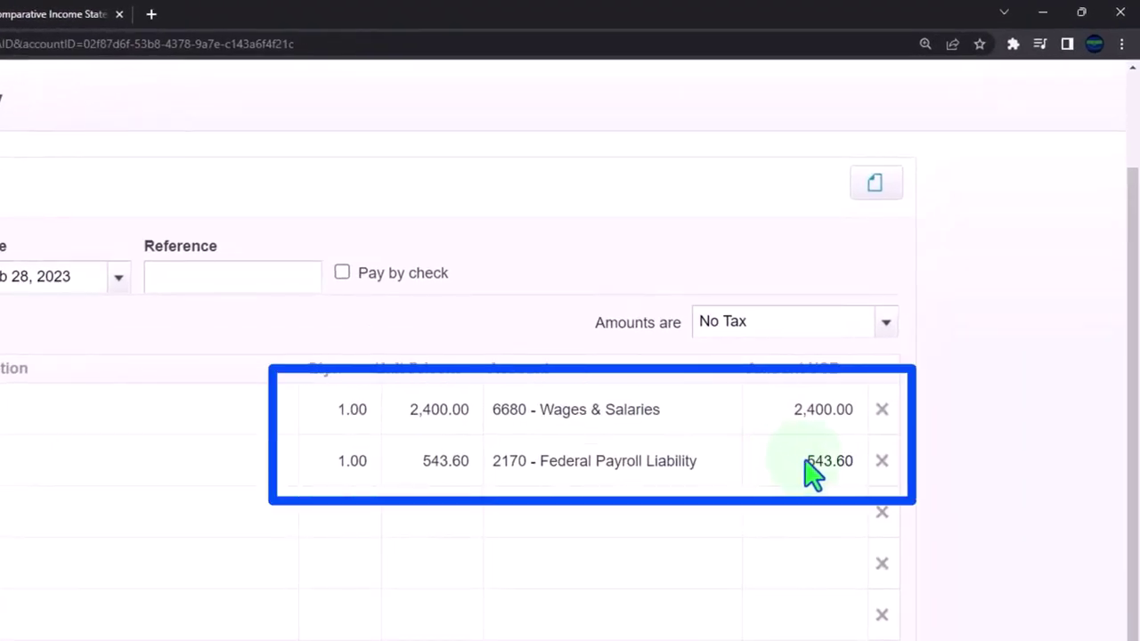
click(415, 464)
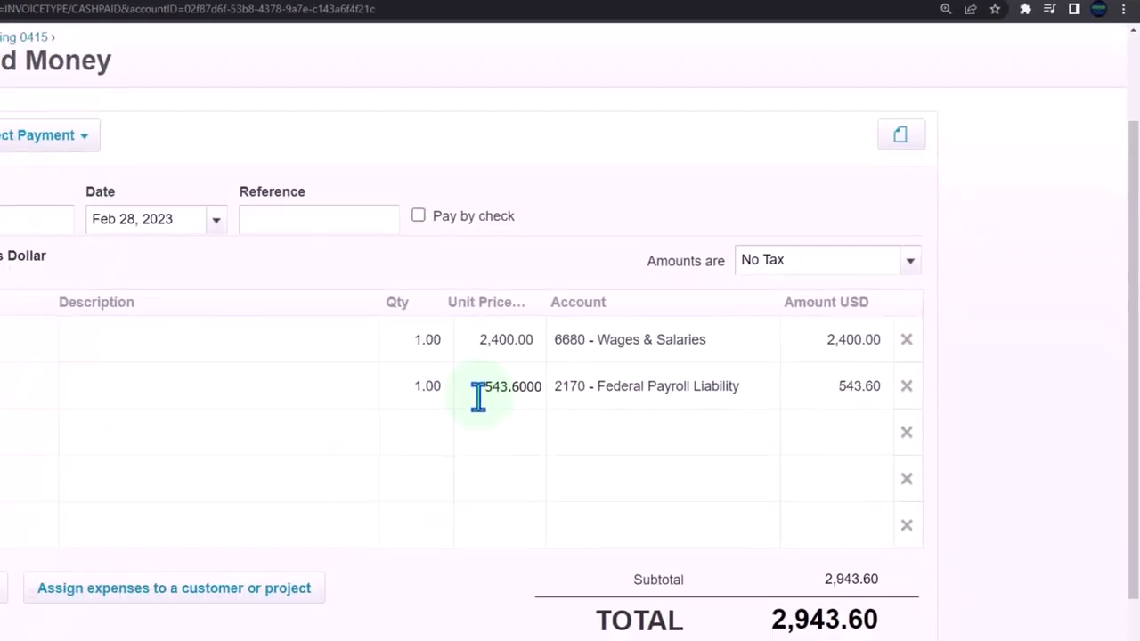
text(-)
key(Return)
key(Tab)
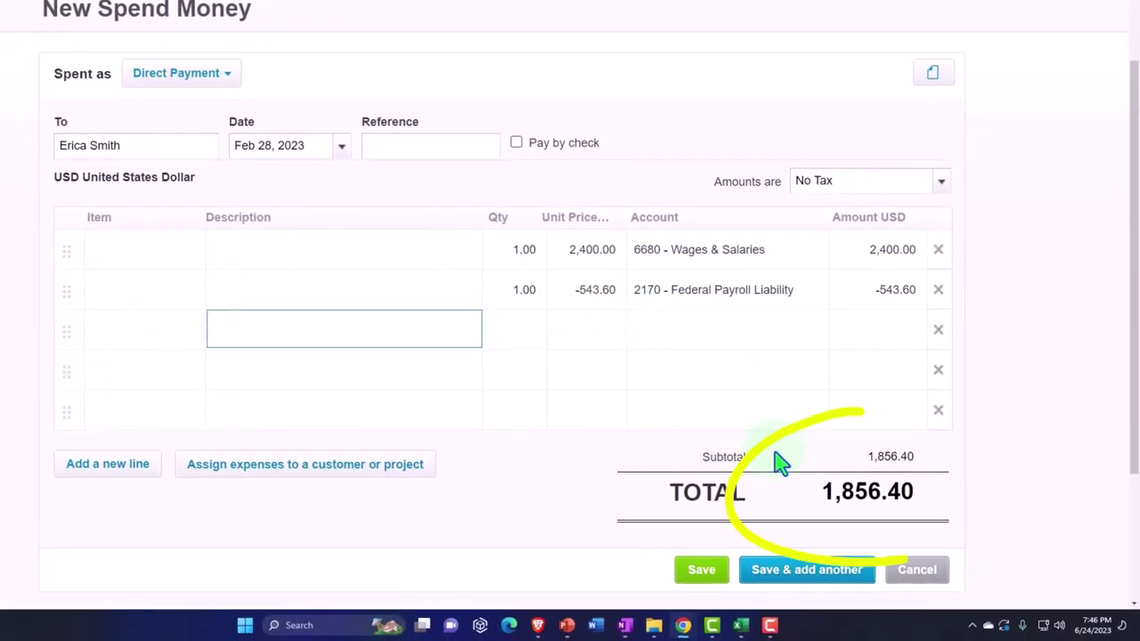
Step: Check the payment against the net cash in H11 and withholdings in D5:F5 of the Excel worksheet, and save the payment
key(alt+Tab)
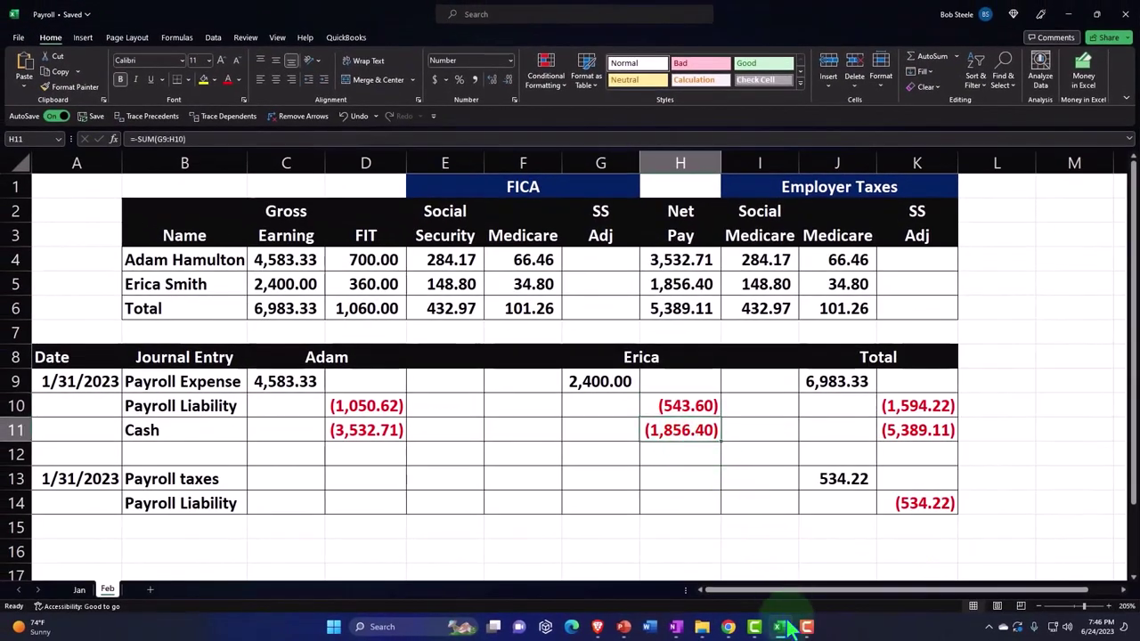
click(517, 362)
drag(380, 282, 496, 286)
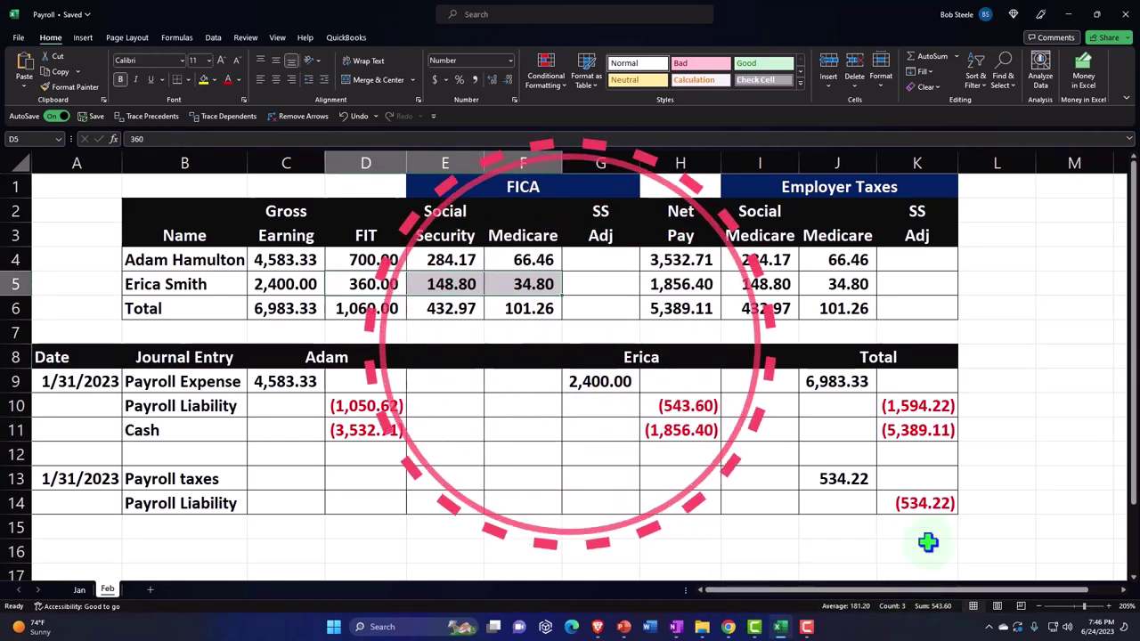
click(781, 629)
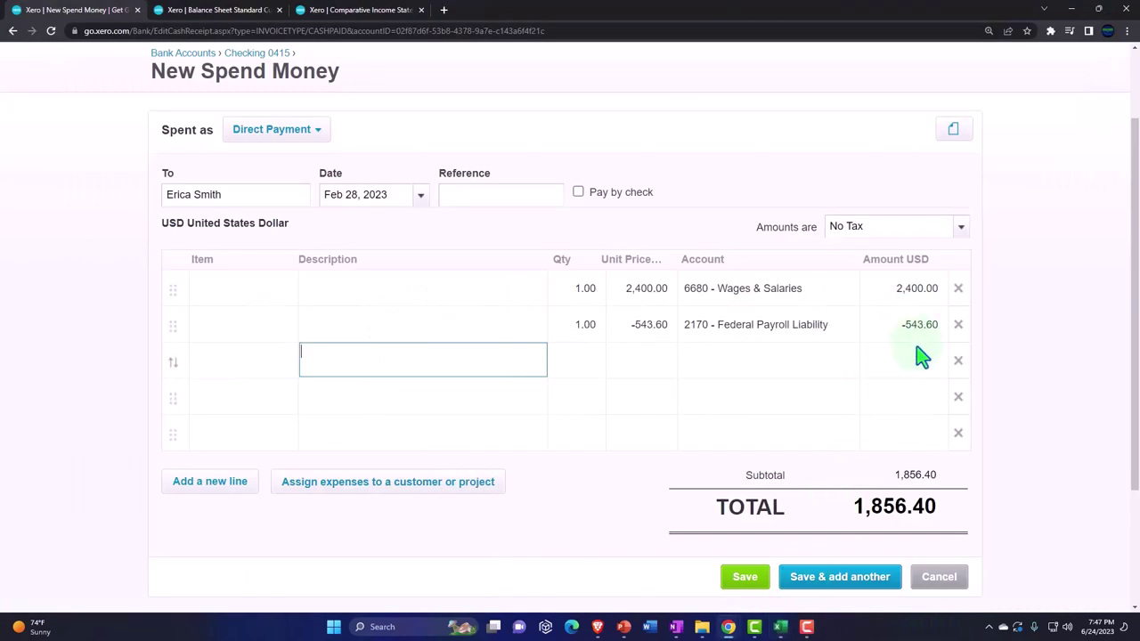
click(781, 628)
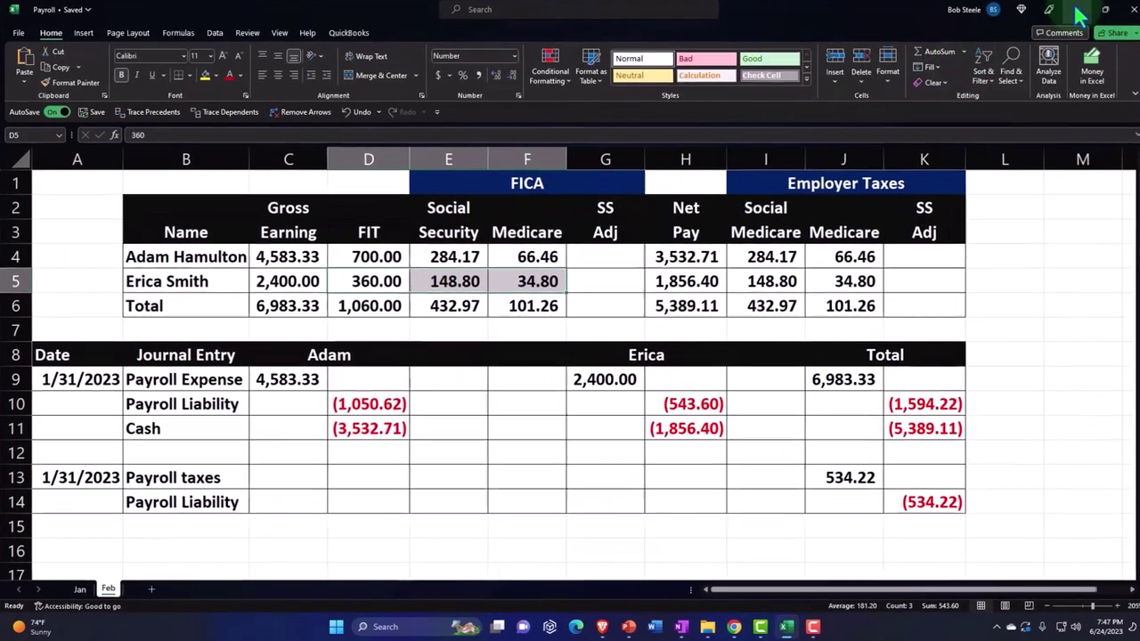
click(1078, 11)
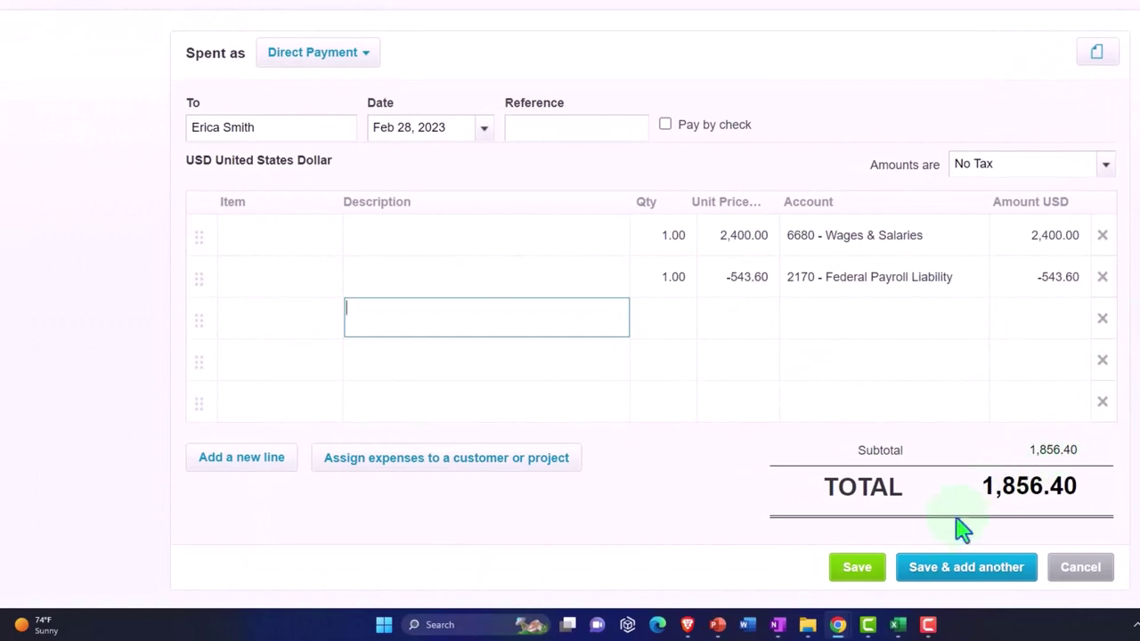
click(872, 571)
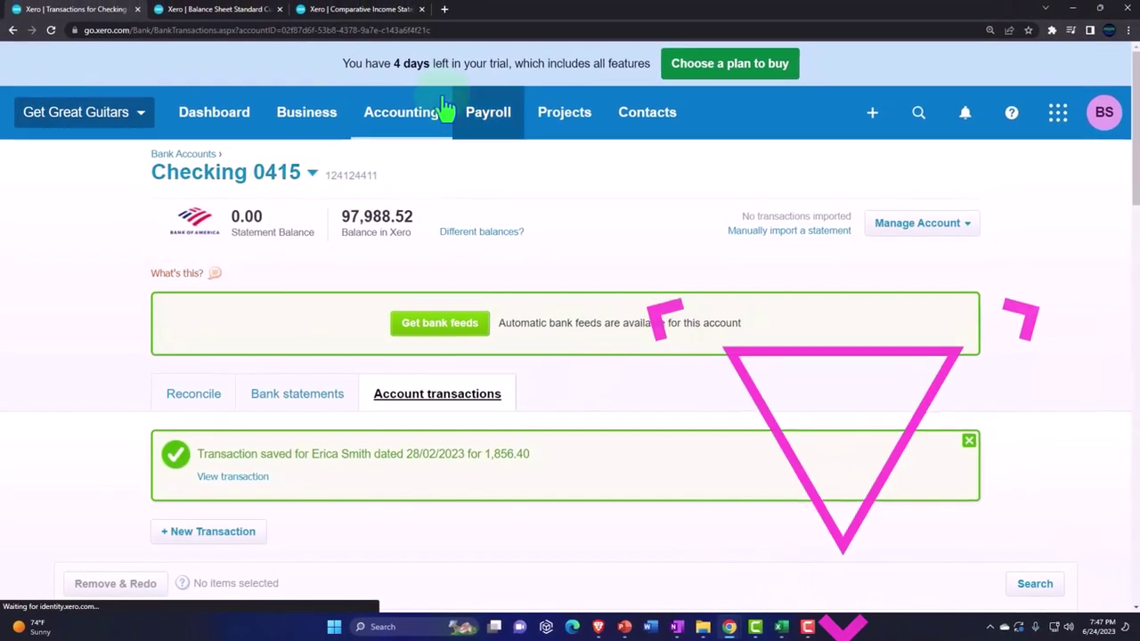
Step: Refresh the Balance Sheet and examine the Checking 0415 transactions behind its amount for the Feb 28, 2023 payroll payments
click(230, 12)
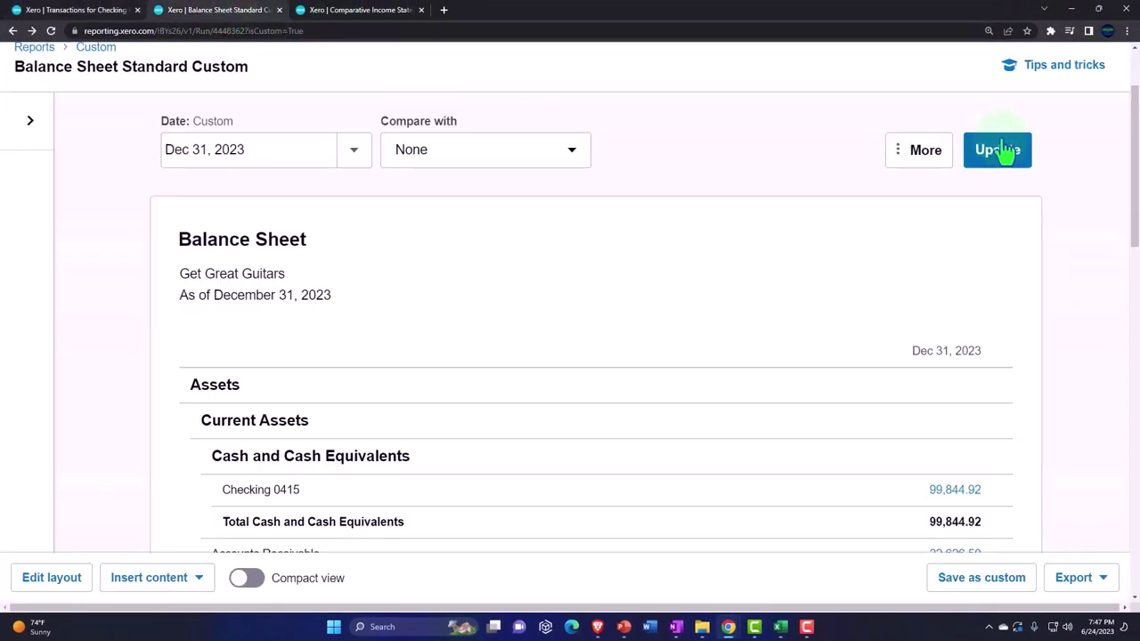
click(997, 150)
scroll(771, 354, down, 2)
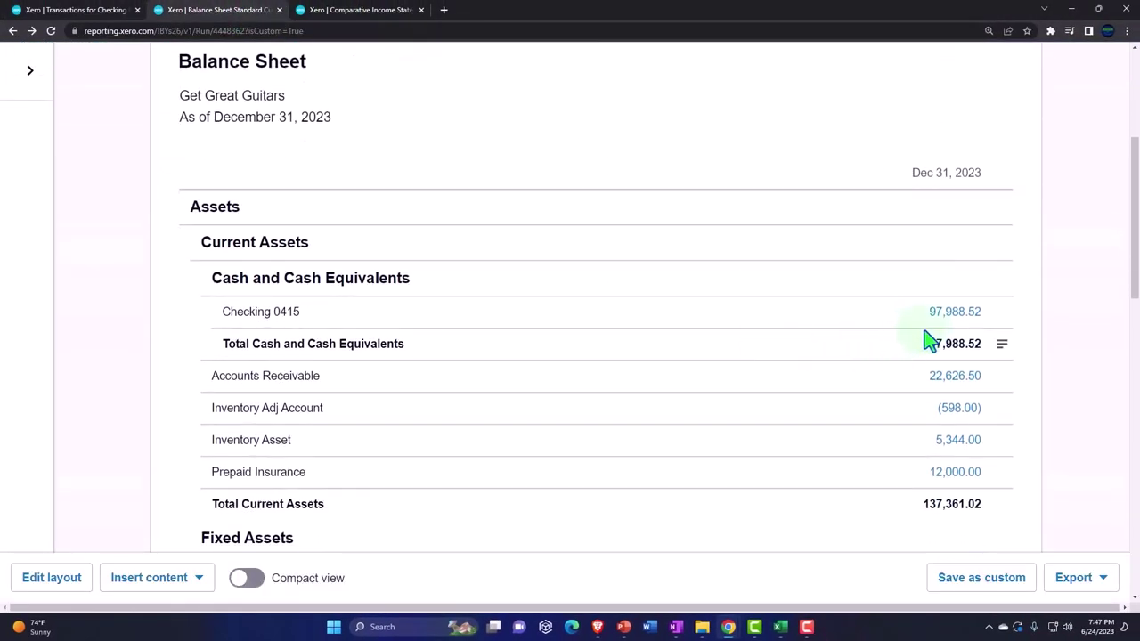
click(943, 321)
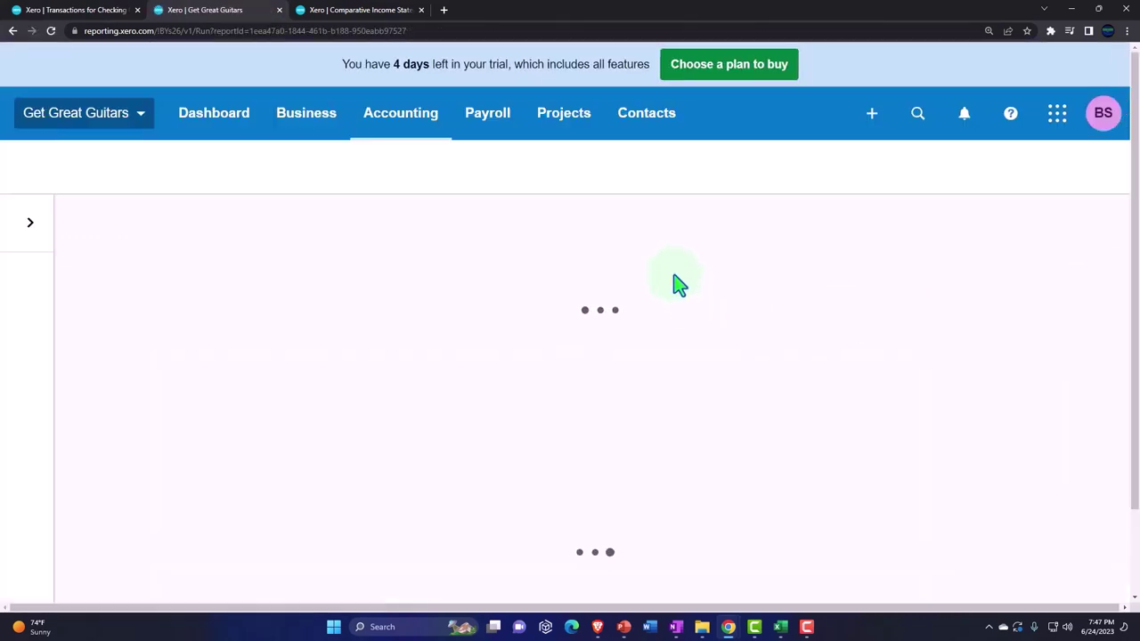
scroll(677, 285, down, 1)
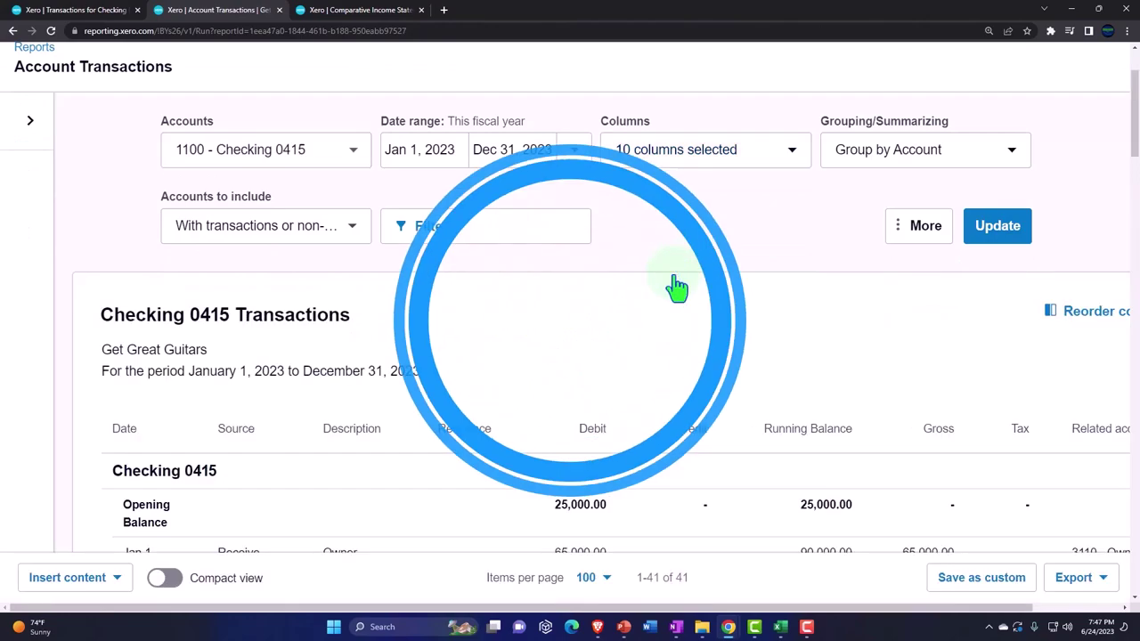
scroll(676, 285, down, 15)
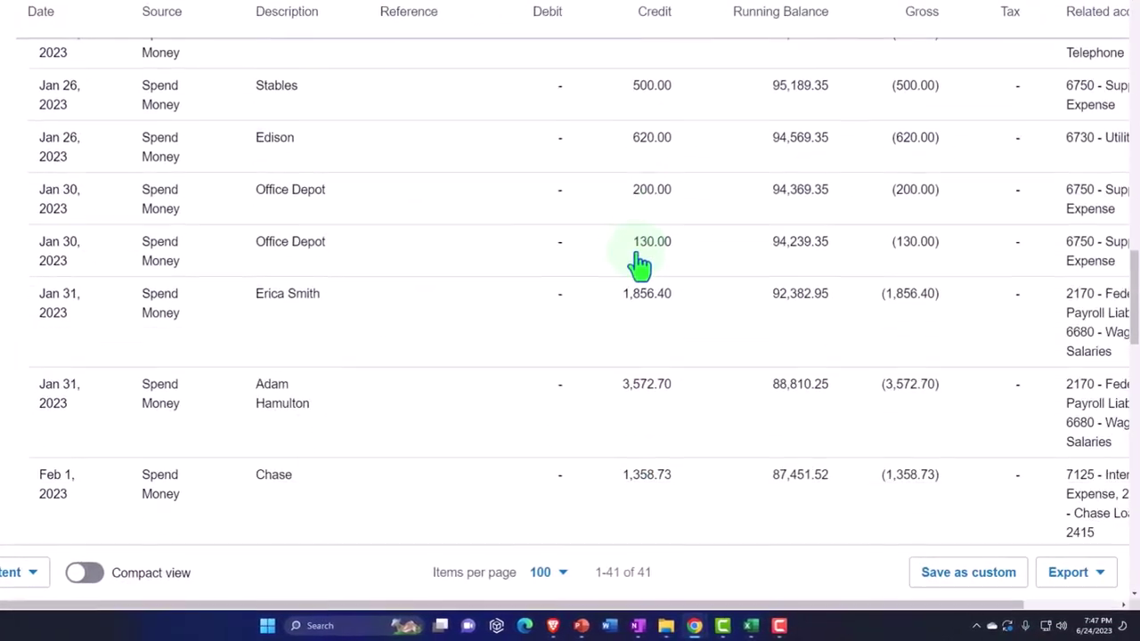
scroll(639, 264, down, 10)
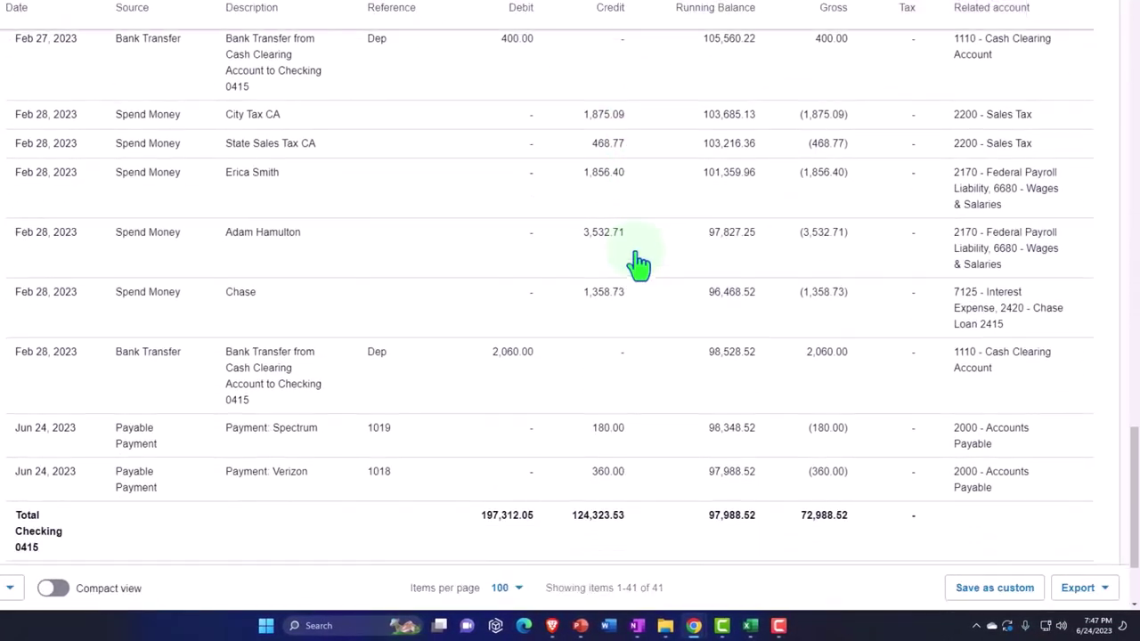
scroll(639, 263, down, 2)
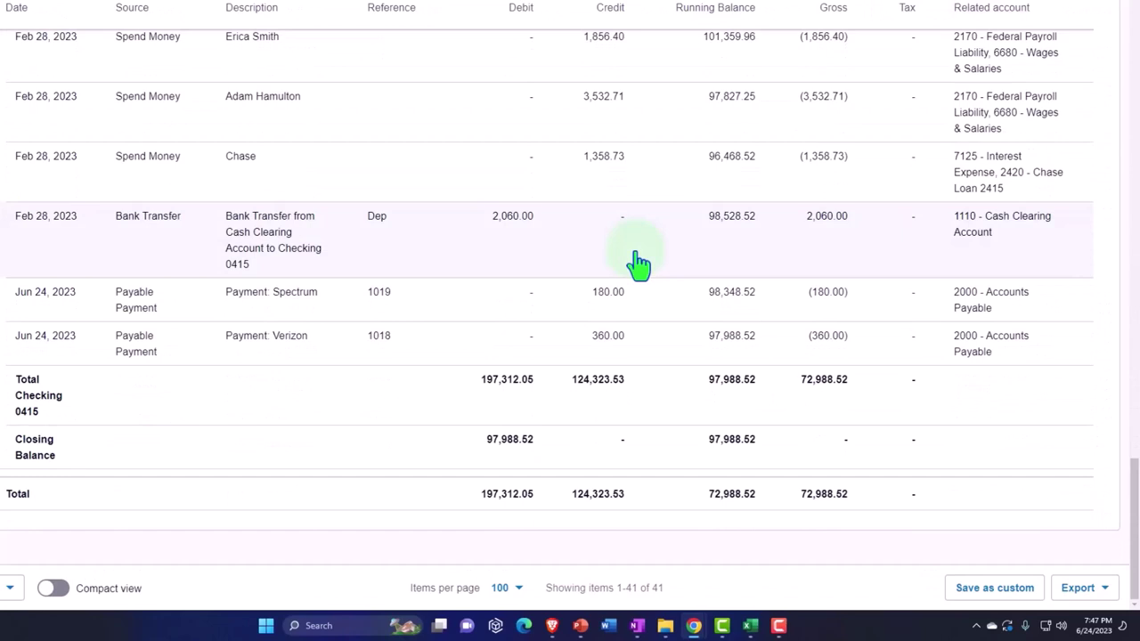
scroll(630, 294, up, 1)
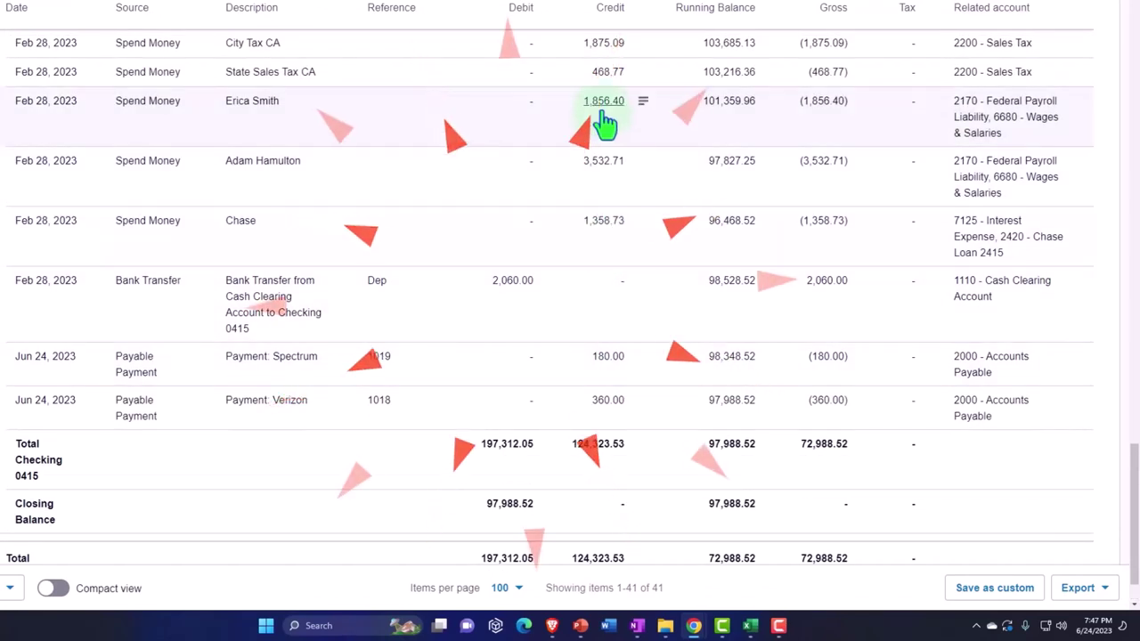
Step: Check the total gross earnings in cell C6 of the Excel payroll worksheet and return to the Xero transactions report
click(758, 626)
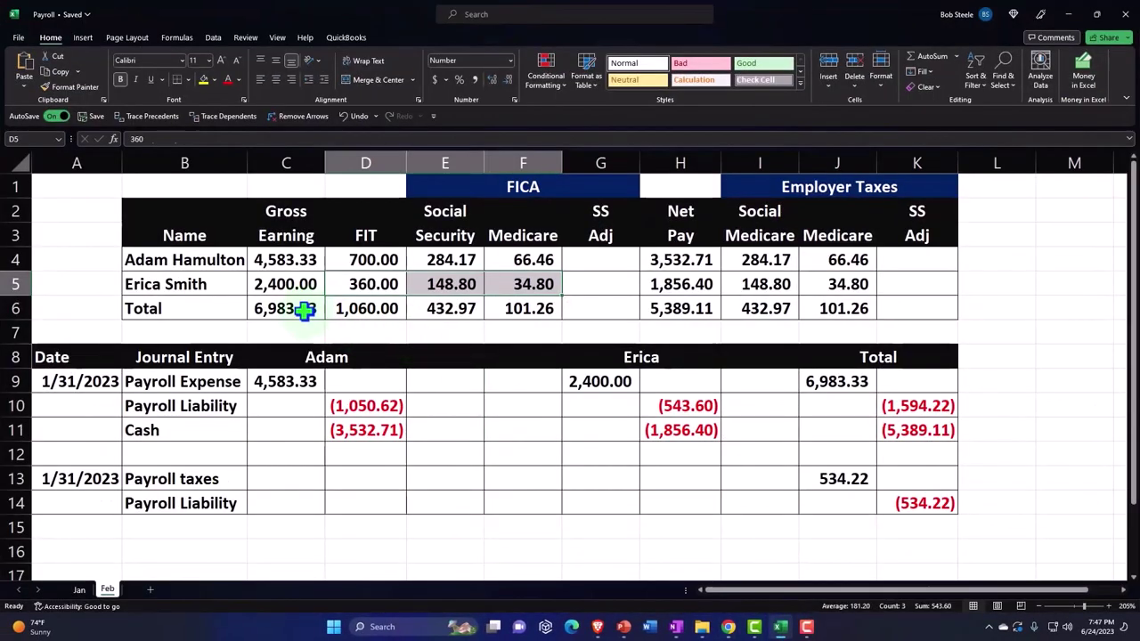
click(306, 309)
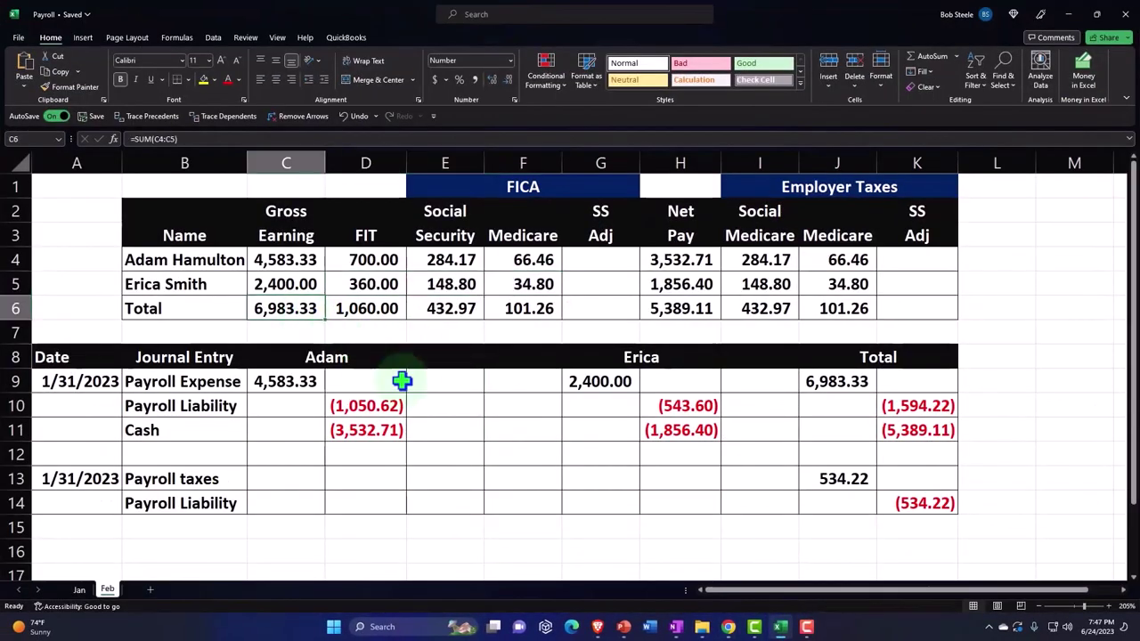
click(780, 626)
Step: Refresh the Comparative Income Statement in Xero and examine Wages & Salaries for January and February 2023 under Operating Expenses
scroll(241, 233, up, 5)
scroll(239, 234, up, 2)
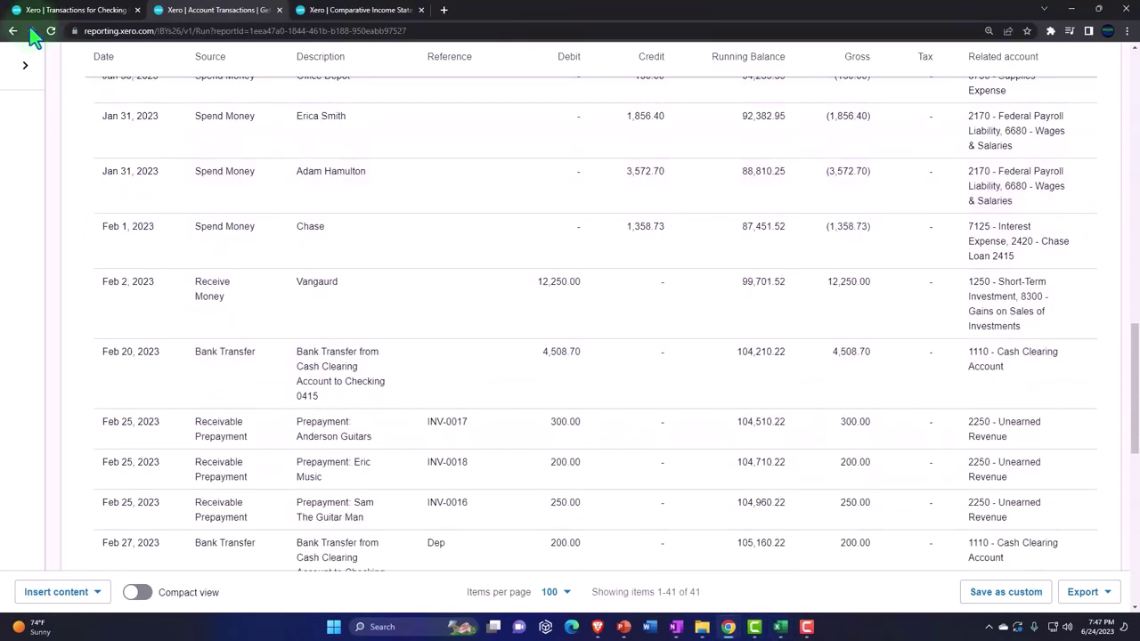
click(361, 10)
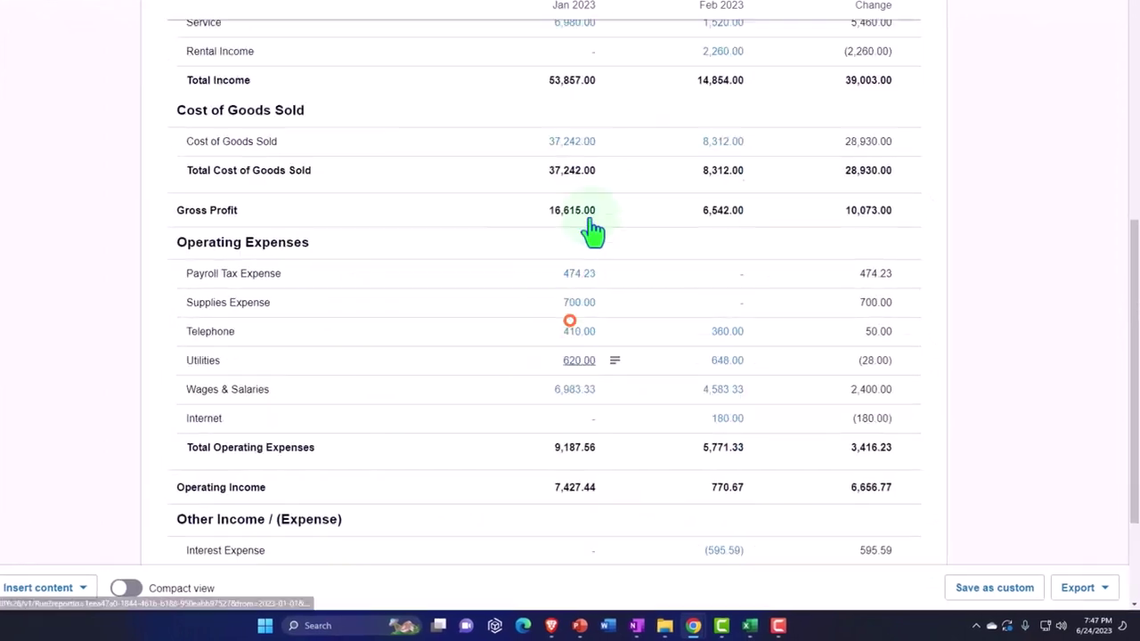
scroll(592, 232, up, 5)
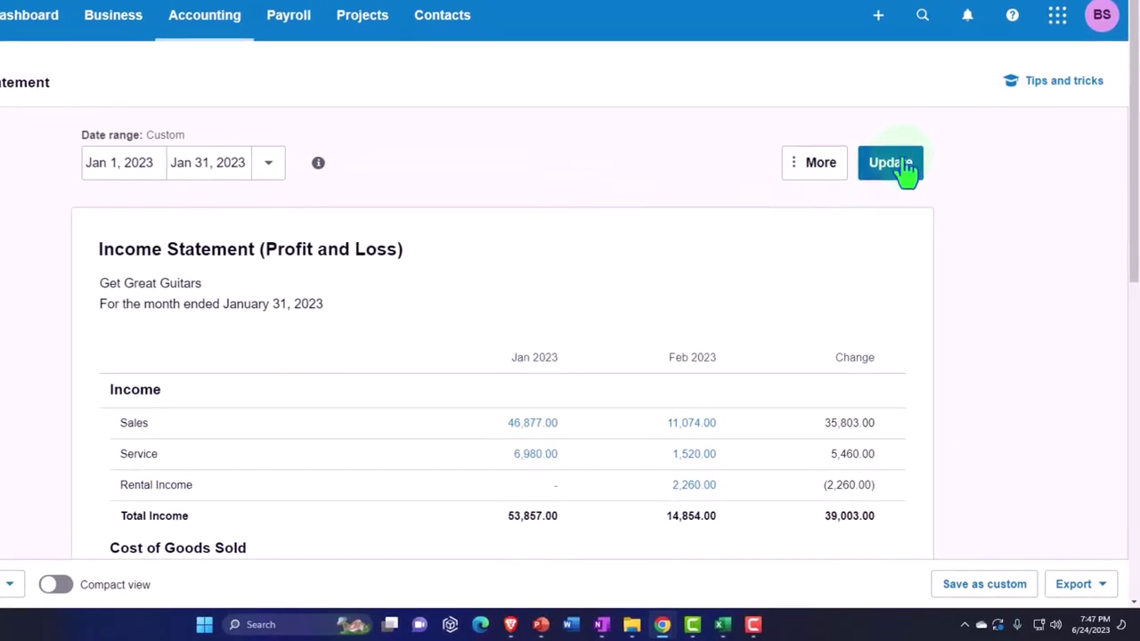
click(895, 165)
scroll(545, 365, down, 6)
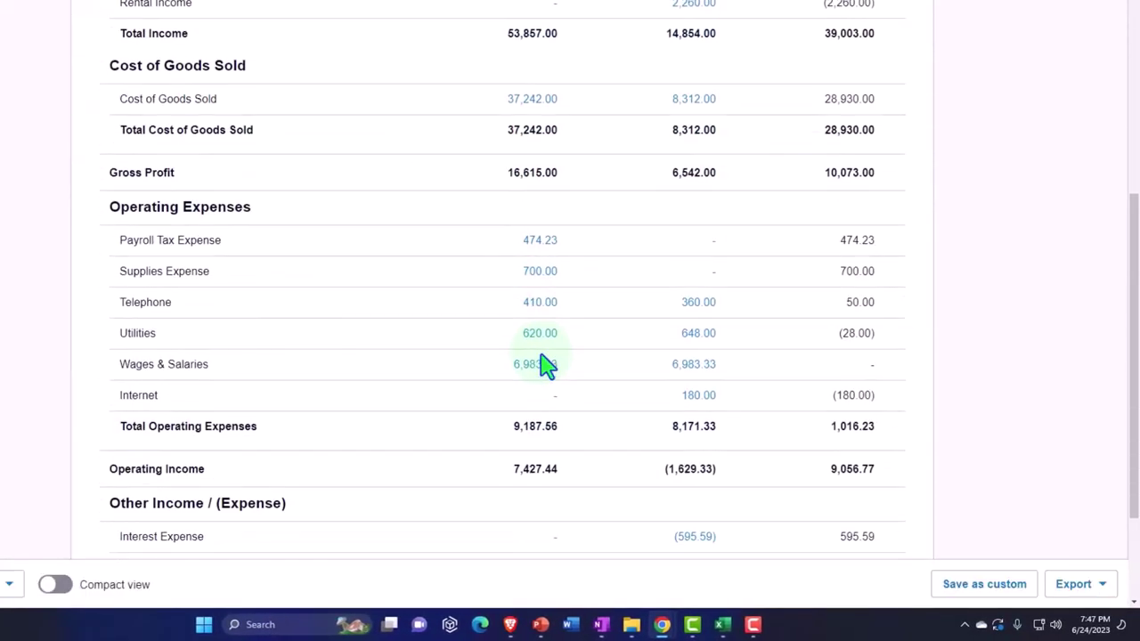
key(ctrl+plus)
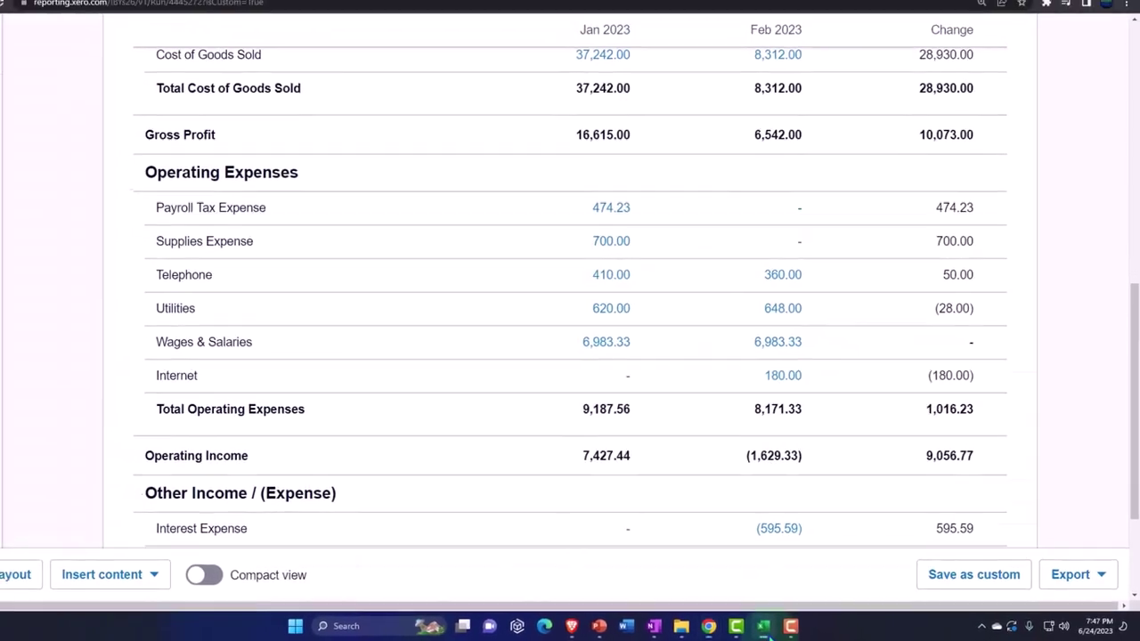
Step: Check the total gross earnings in C6 and total payroll expense in J9 of the Excel worksheet, and return to Xero
click(763, 626)
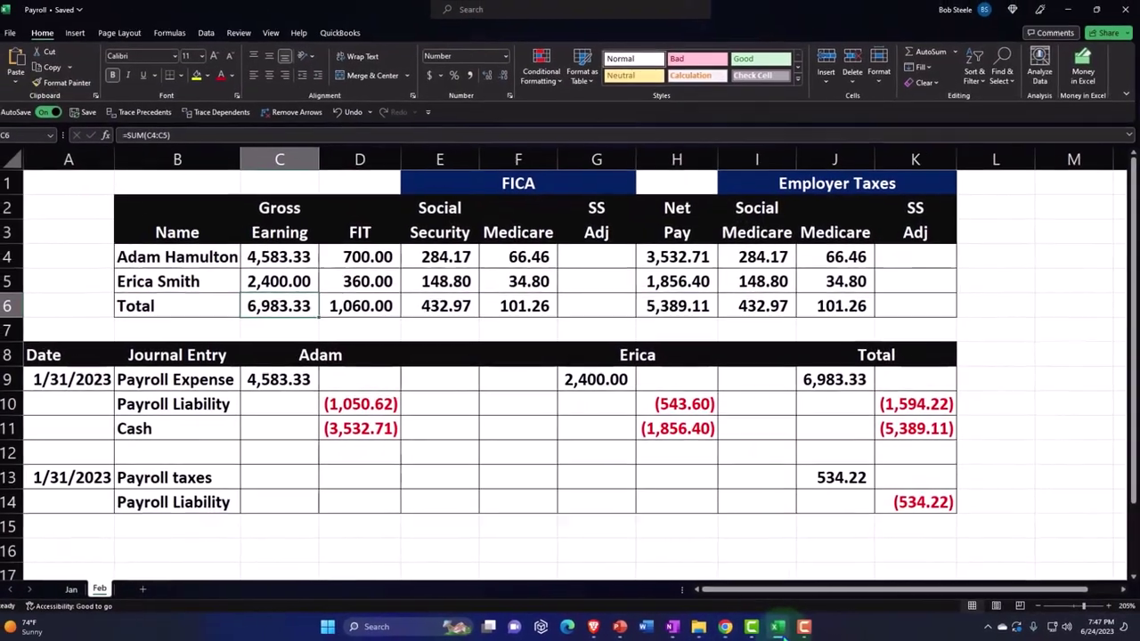
click(896, 481)
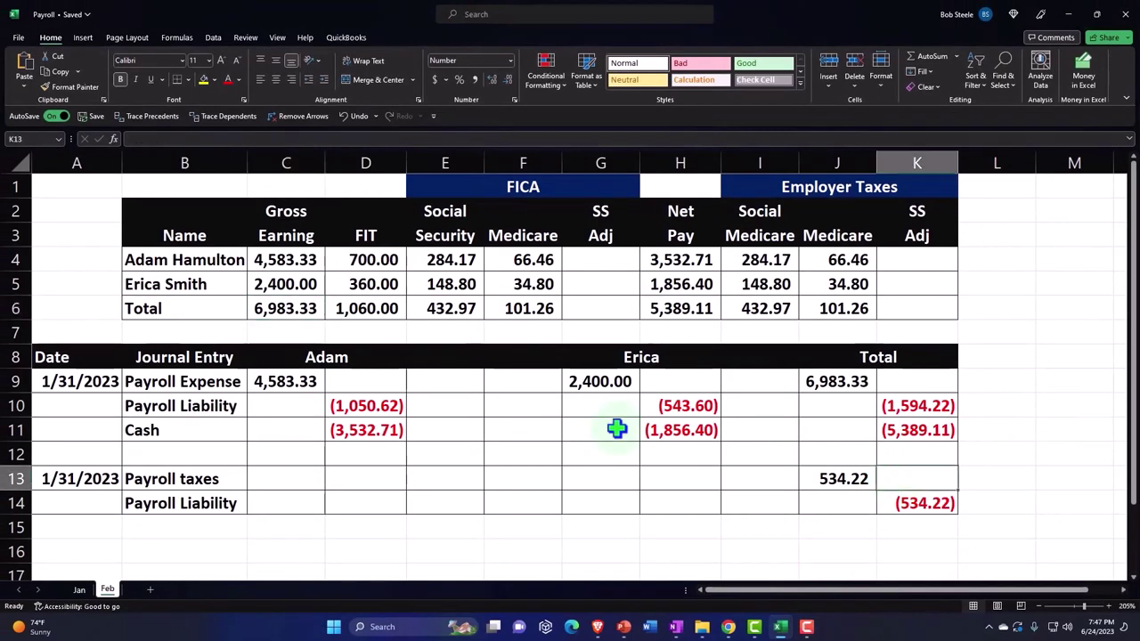
click(292, 308)
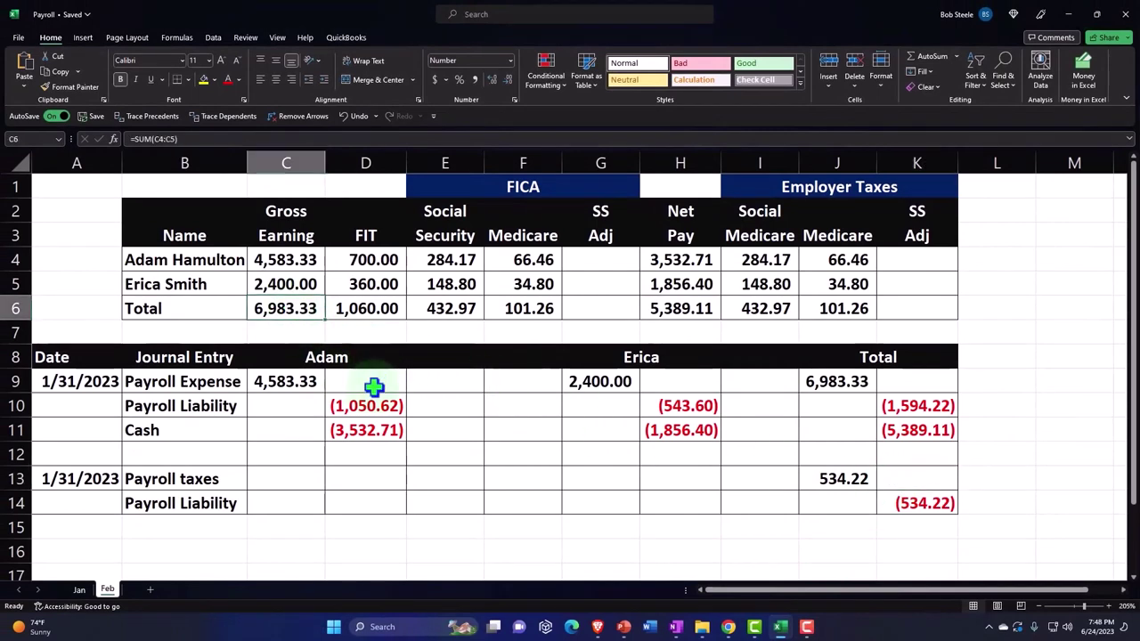
click(822, 381)
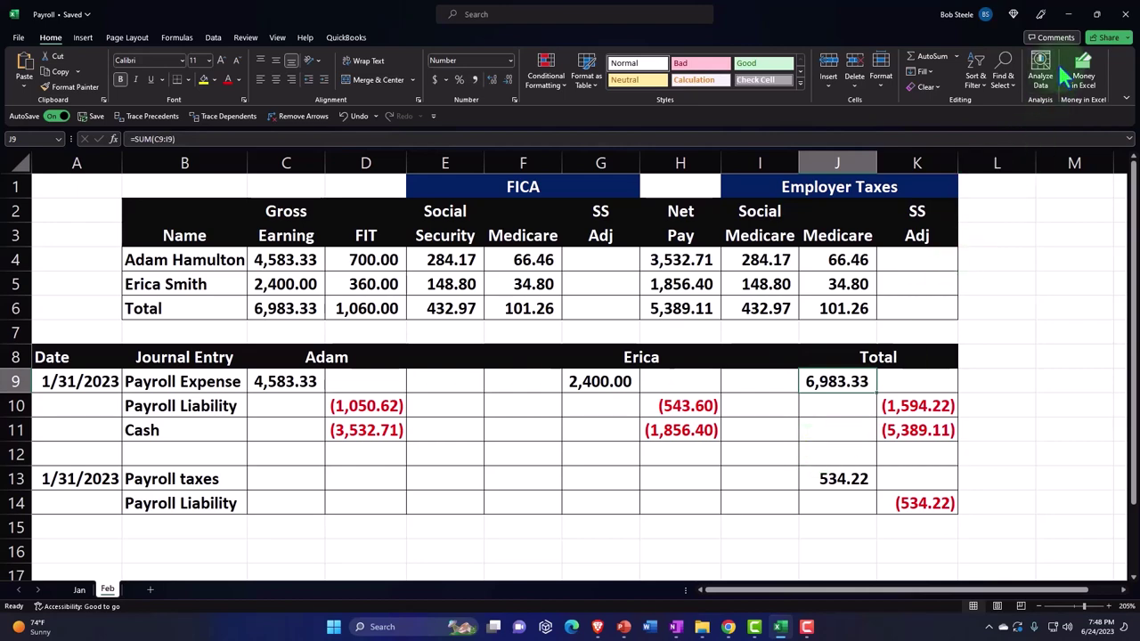
click(1069, 15)
Step: Open the Federal Payroll Liability transactions from the Balance Sheet and examine the Feb 28, 2023 Spend Money entries
scroll(453, 272, up, 10)
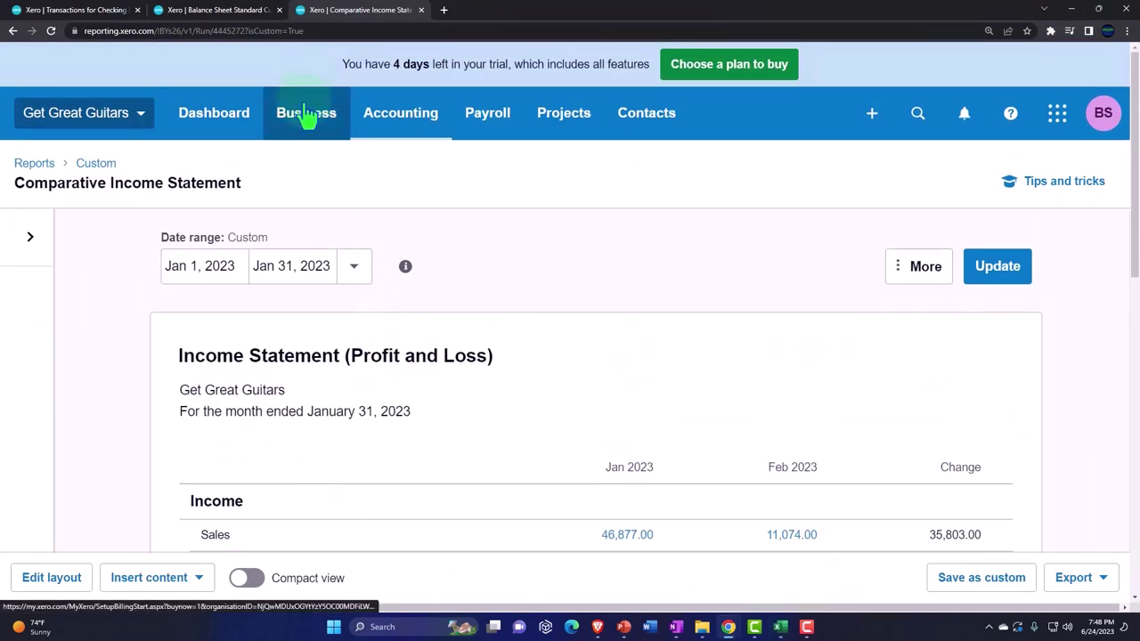
click(226, 11)
scroll(369, 374, down, 10)
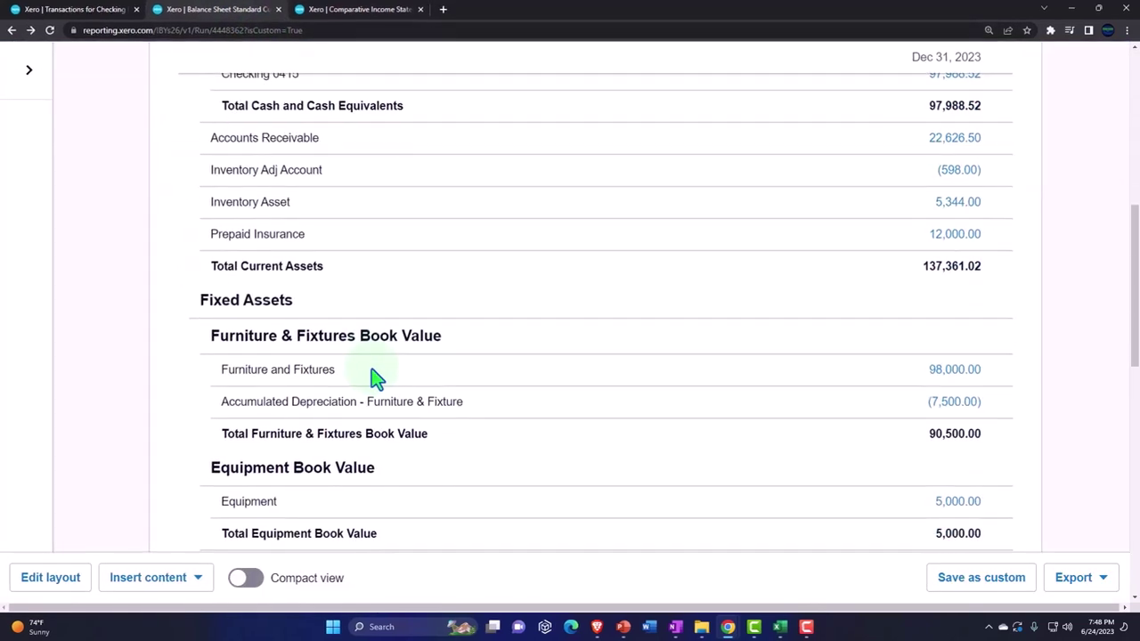
click(372, 374)
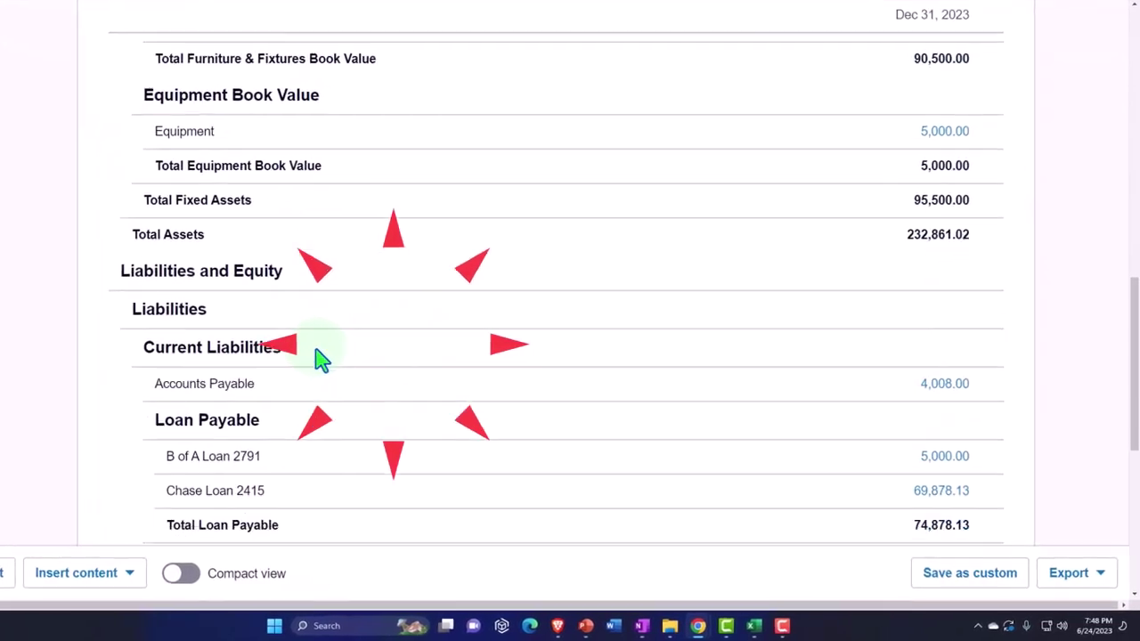
scroll(321, 358, down, 5)
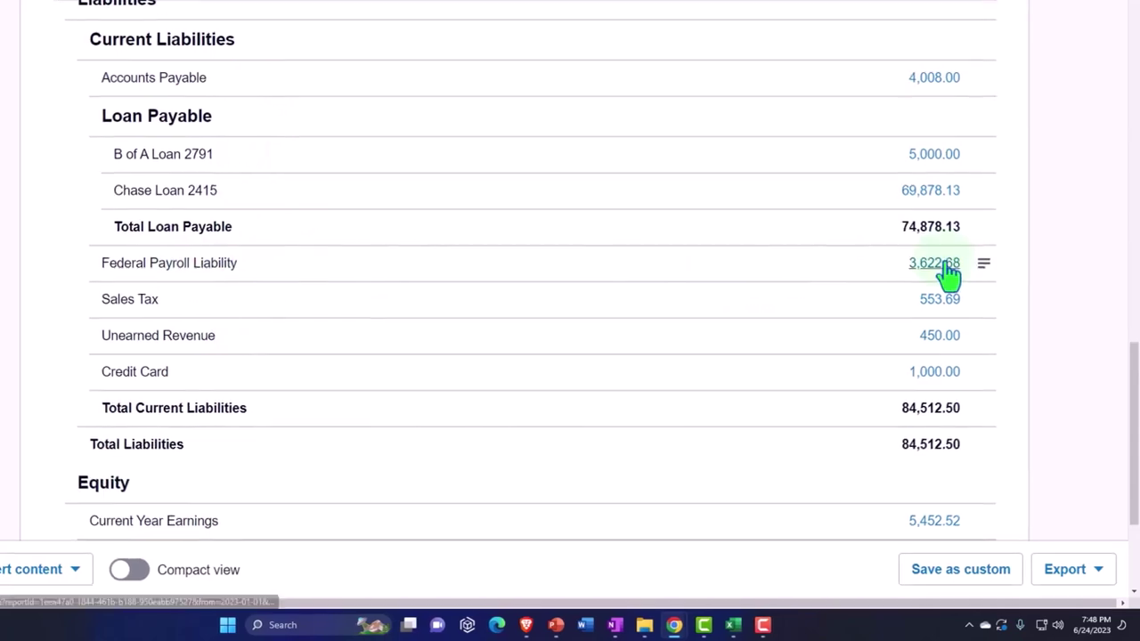
click(937, 264)
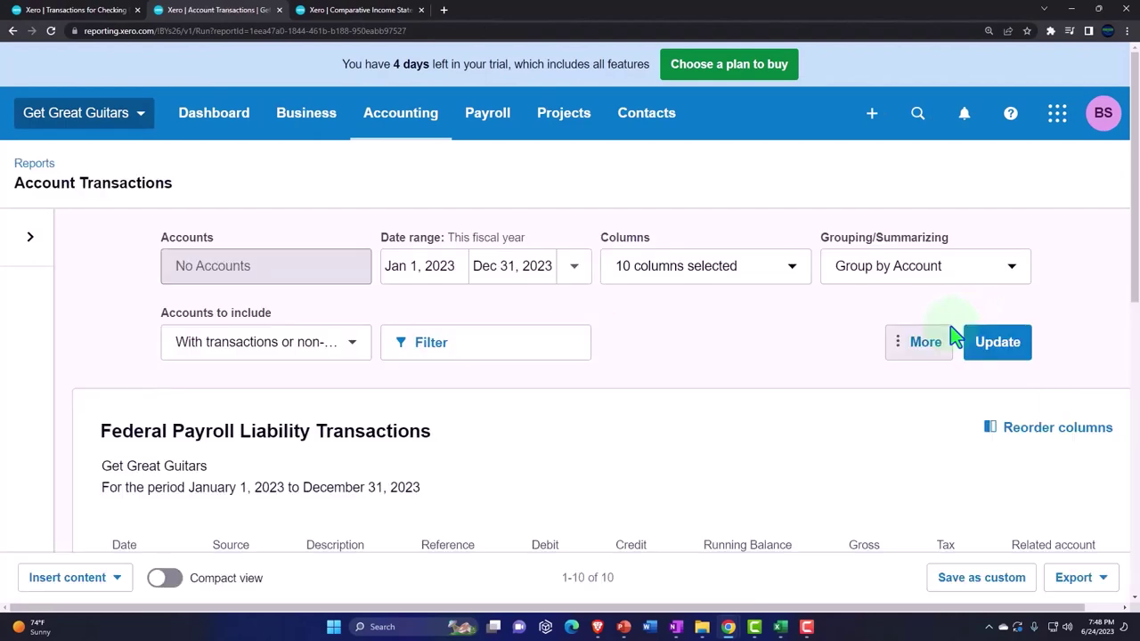
scroll(908, 323, down, 10)
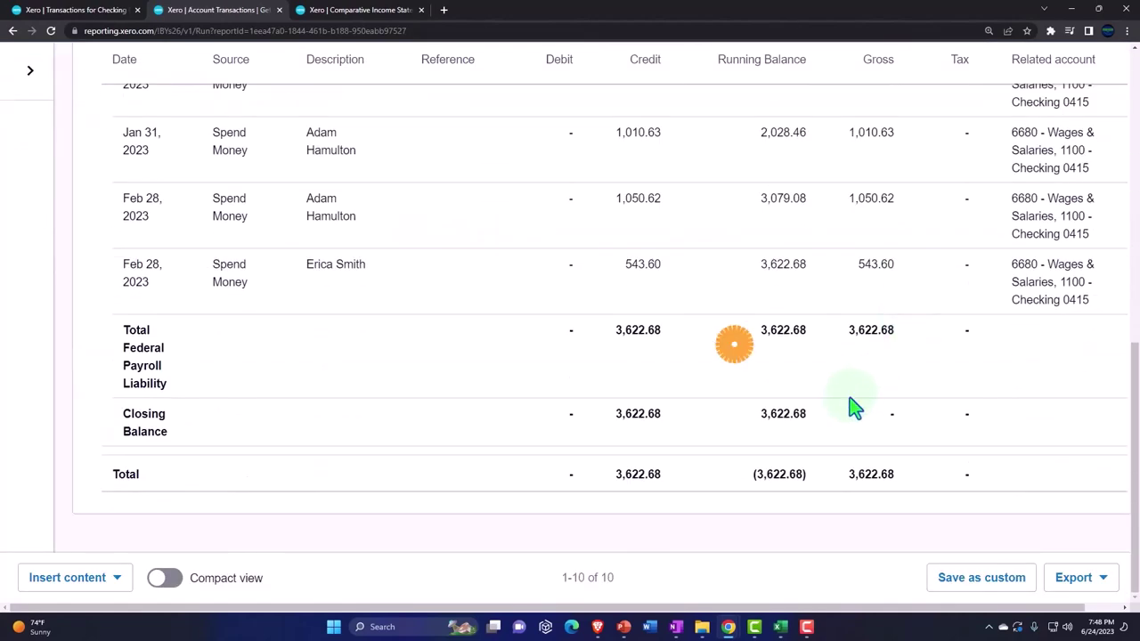
scroll(852, 408, up, 1)
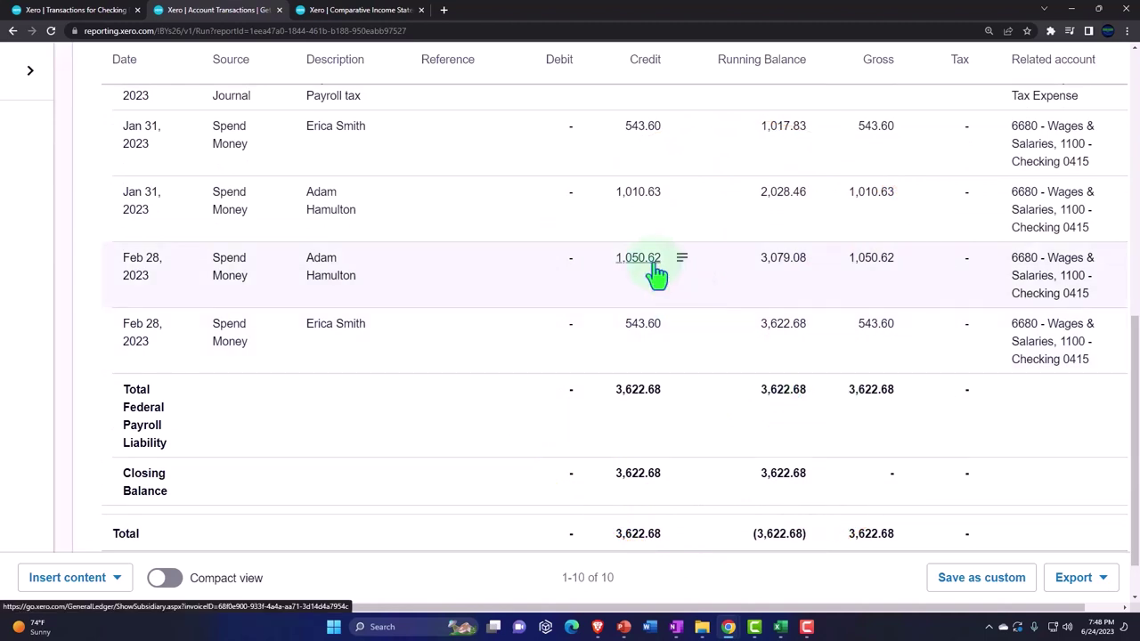
Step: Check the total payroll liability in K10 and withholding totals in D6:F6 of the Excel worksheet, and return to the Balance Sheet
click(779, 627)
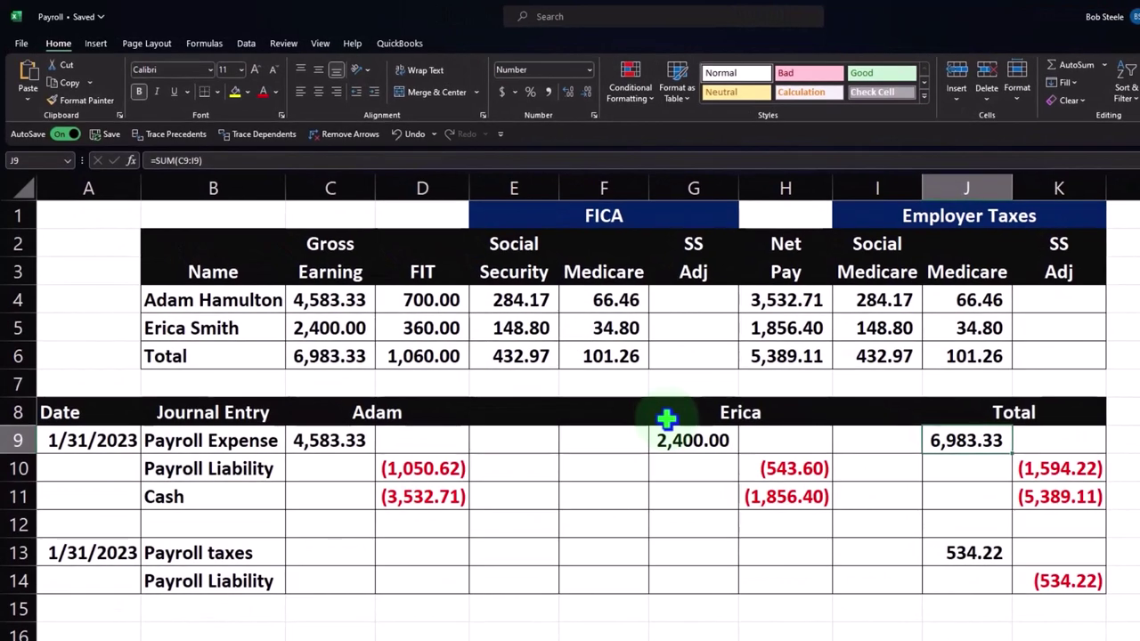
click(1030, 475)
drag(443, 356, 574, 359)
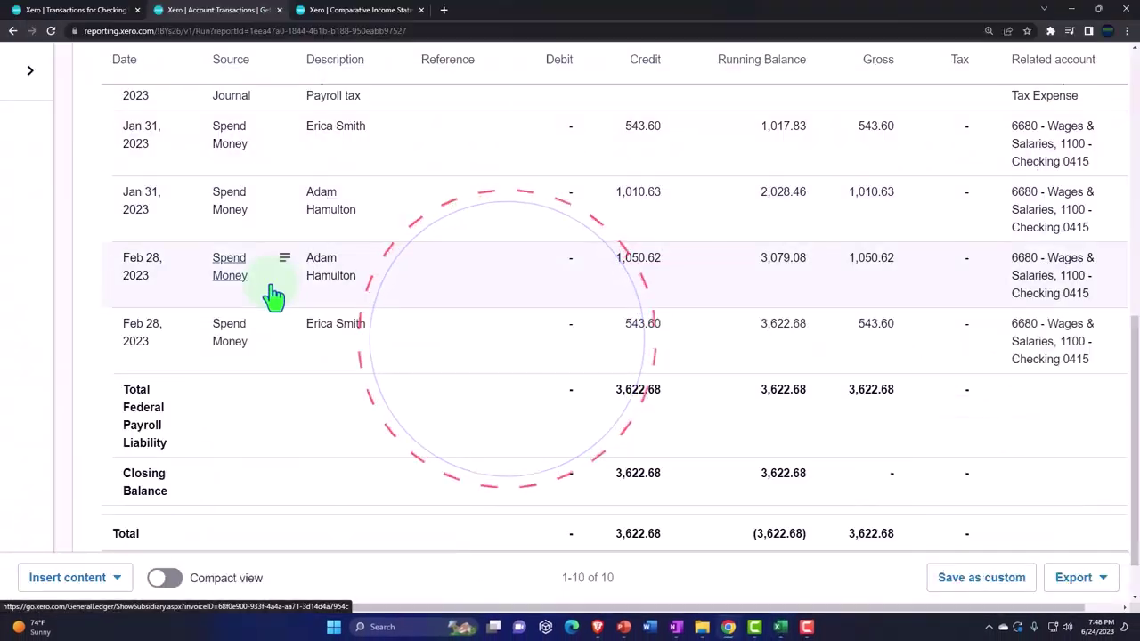
scroll(274, 297, up, 7)
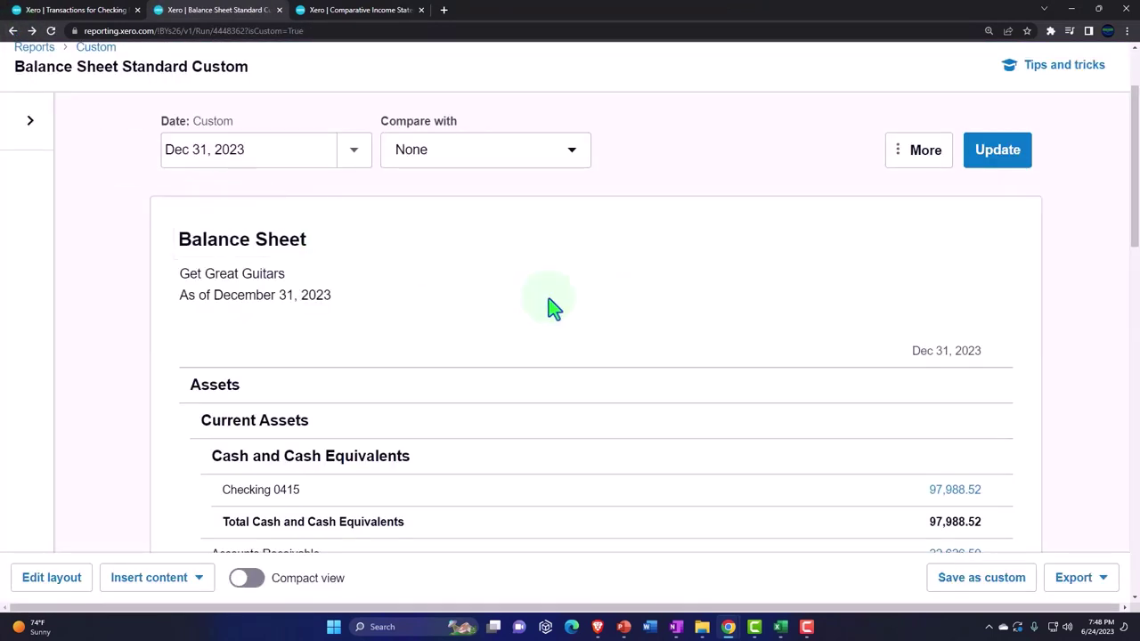
scroll(546, 305, down, 2)
Step: Review the payroll taxes journal entry in rows 13 and 14 of the Excel worksheet, checking J13:K14 and B13:B14
click(780, 627)
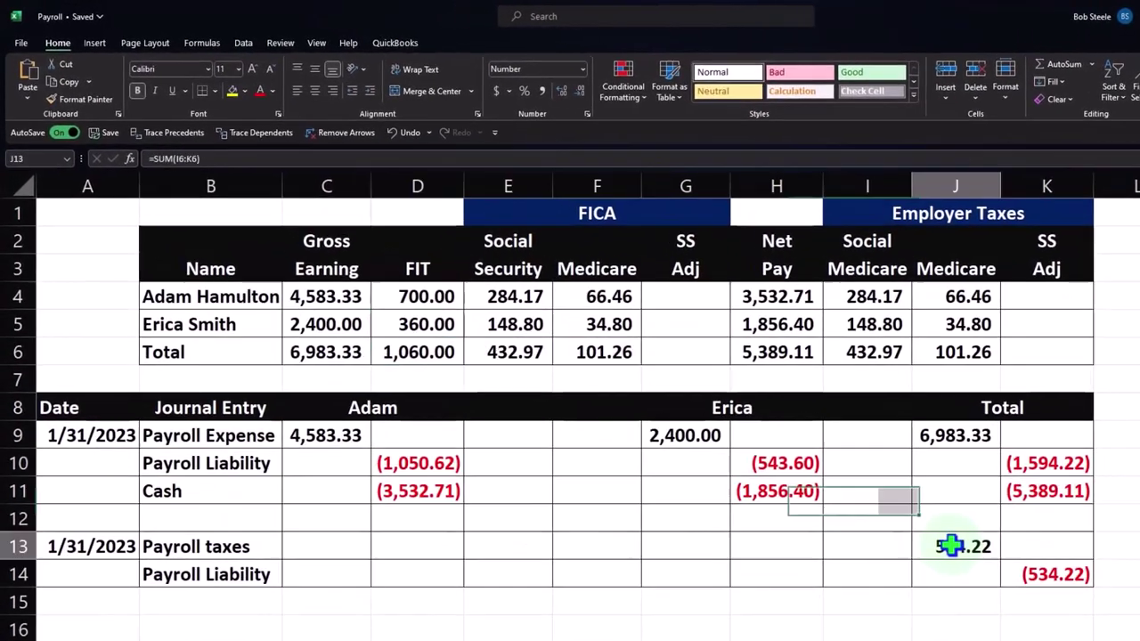
drag(951, 546, 1016, 578)
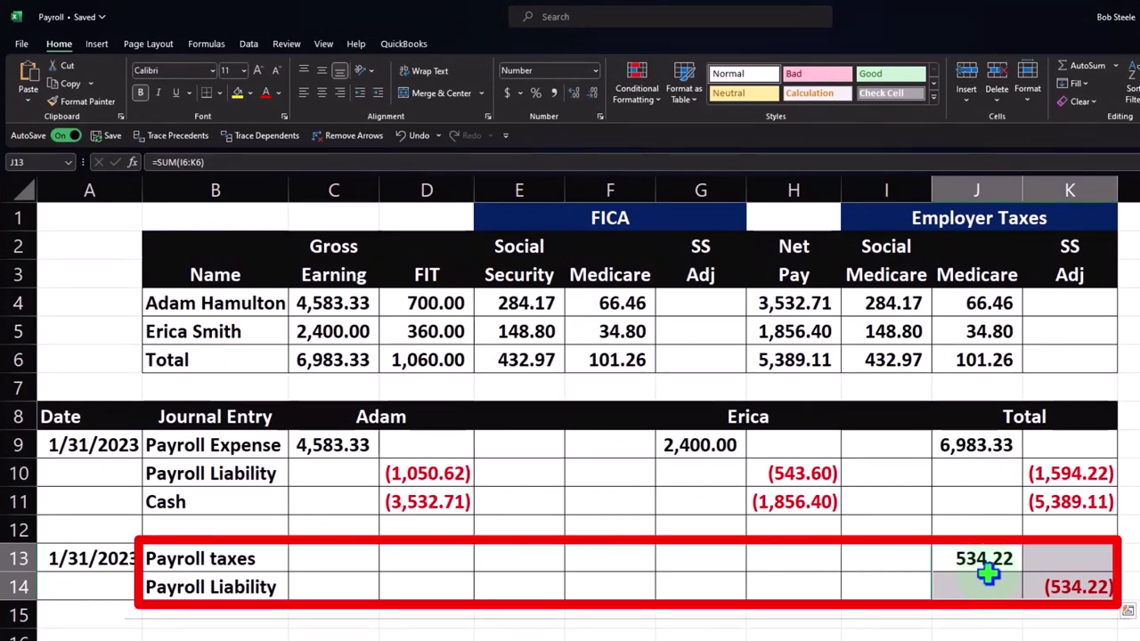
mouse_move(266, 567)
mouse_down()
mouse_move(258, 559)
mouse_move(259, 580)
mouse_up()
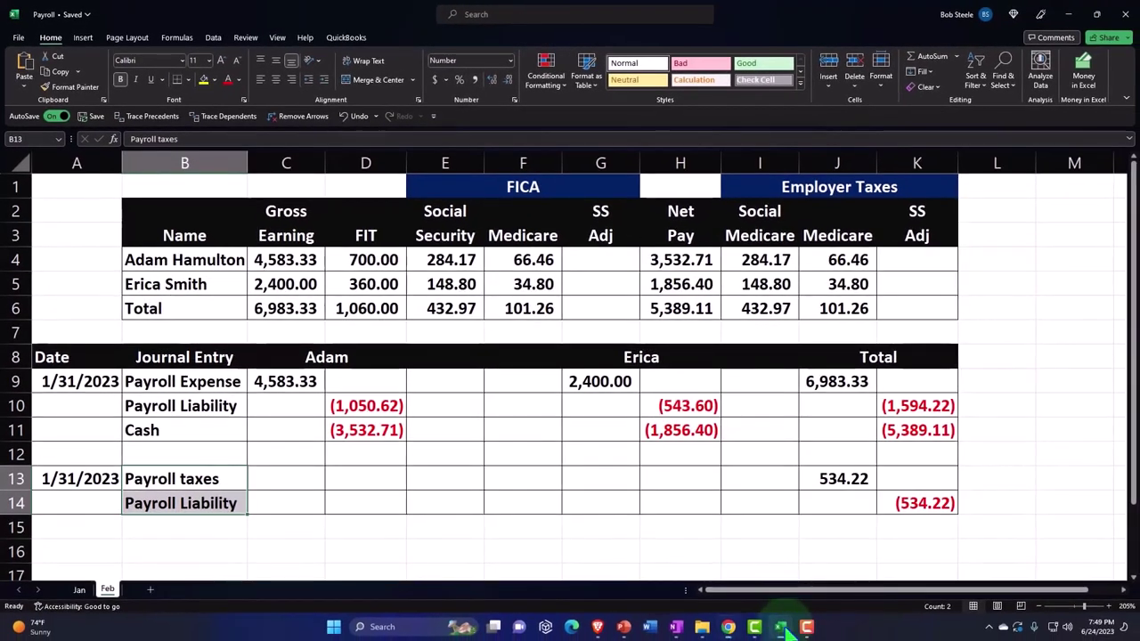
click(785, 630)
Step: Replace the Checking 0415 page with Xero's reports list, search it for "jour" and open the matching report
click(100, 20)
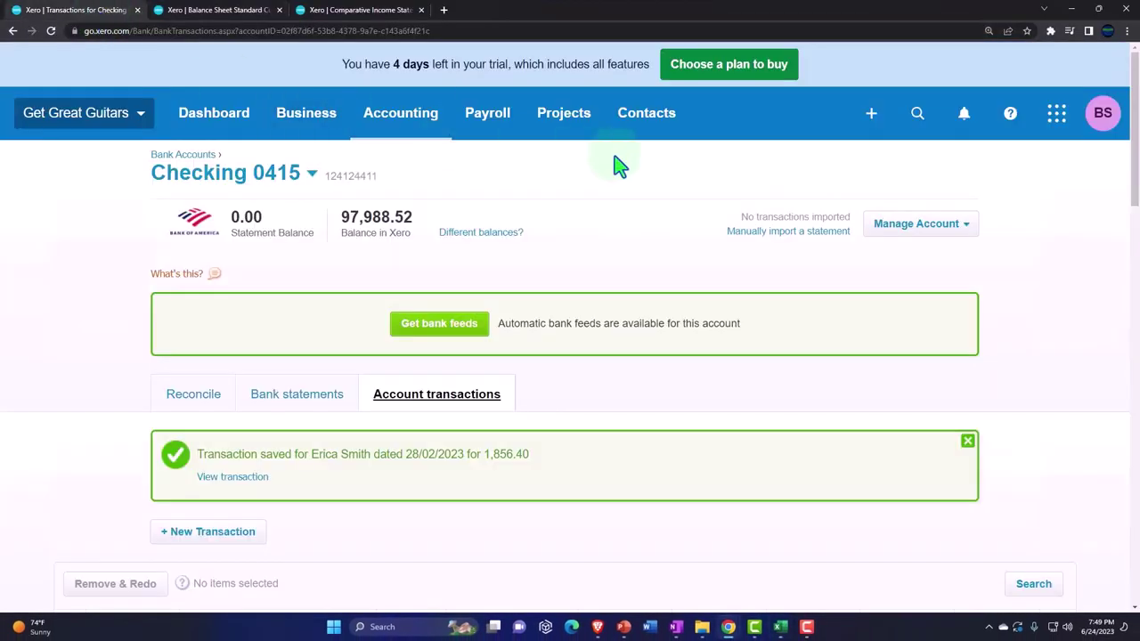
click(422, 131)
click(411, 173)
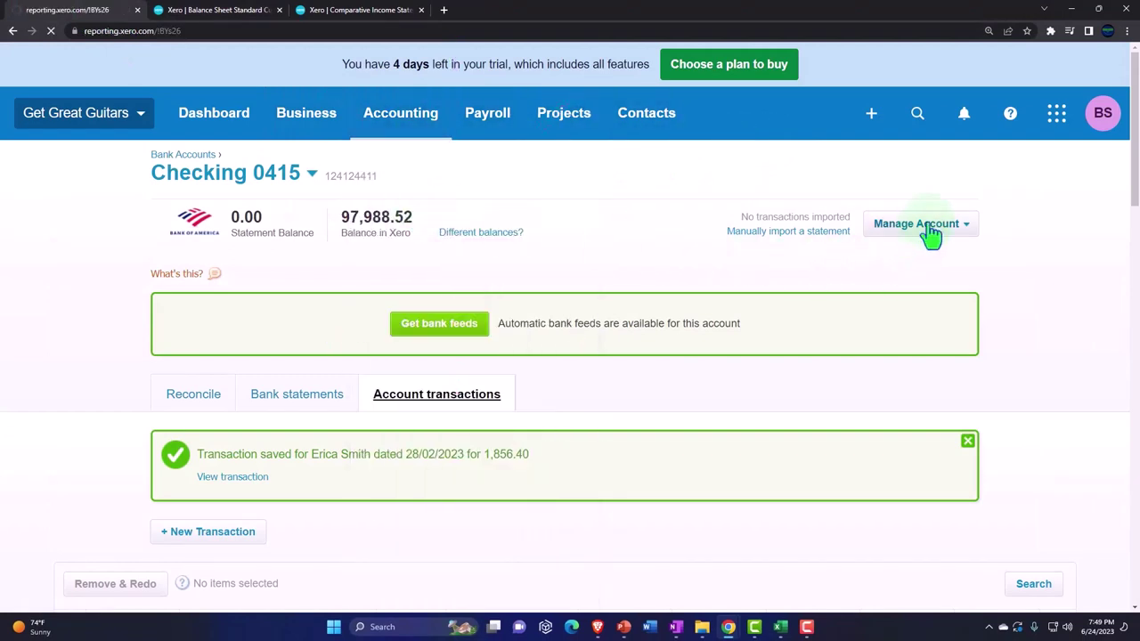
click(886, 176)
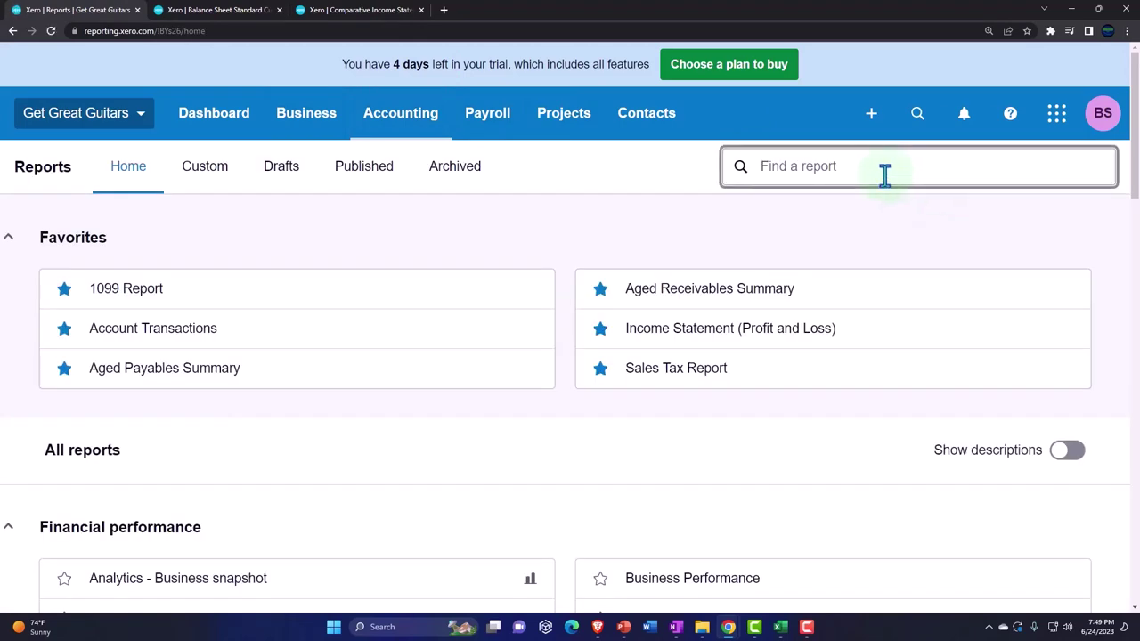
text(jour)
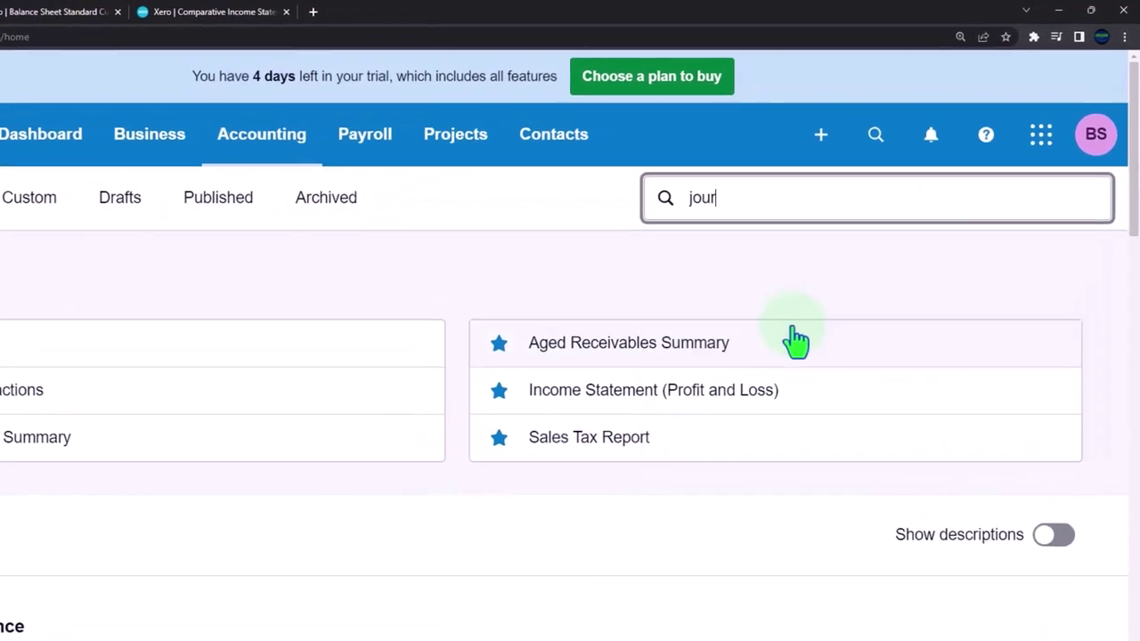
click(812, 345)
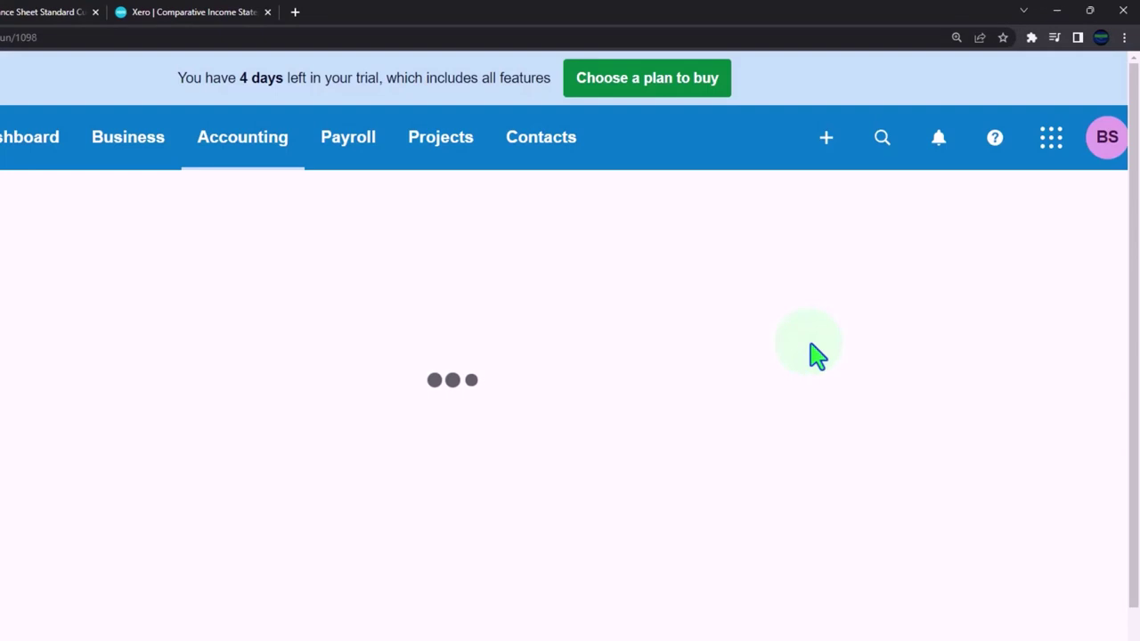